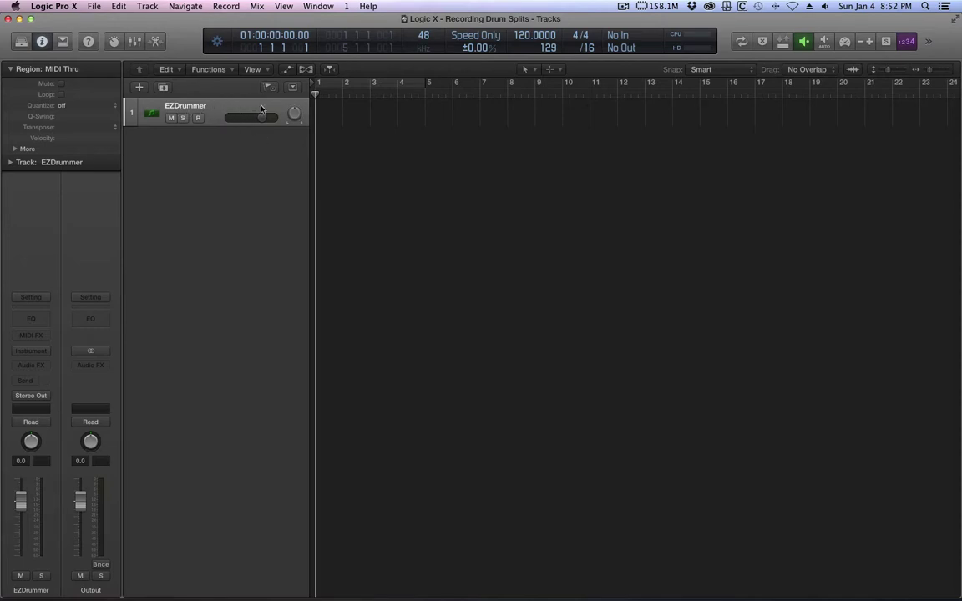
- Load the stereo version of Toontrack's EzDrummer as the software instrument on the EZDrummer track
left_click(43, 352)
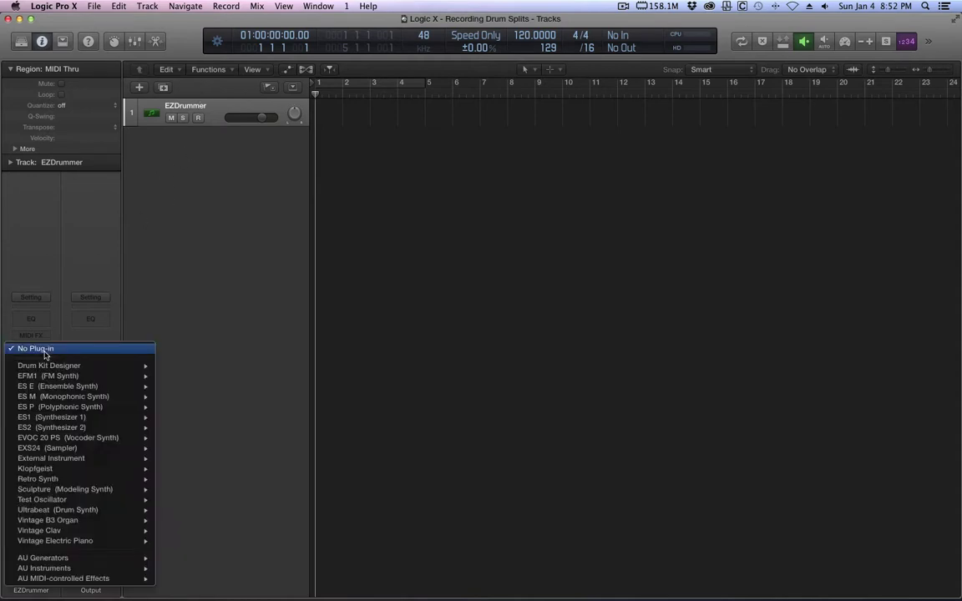
mouse_move(61, 571)
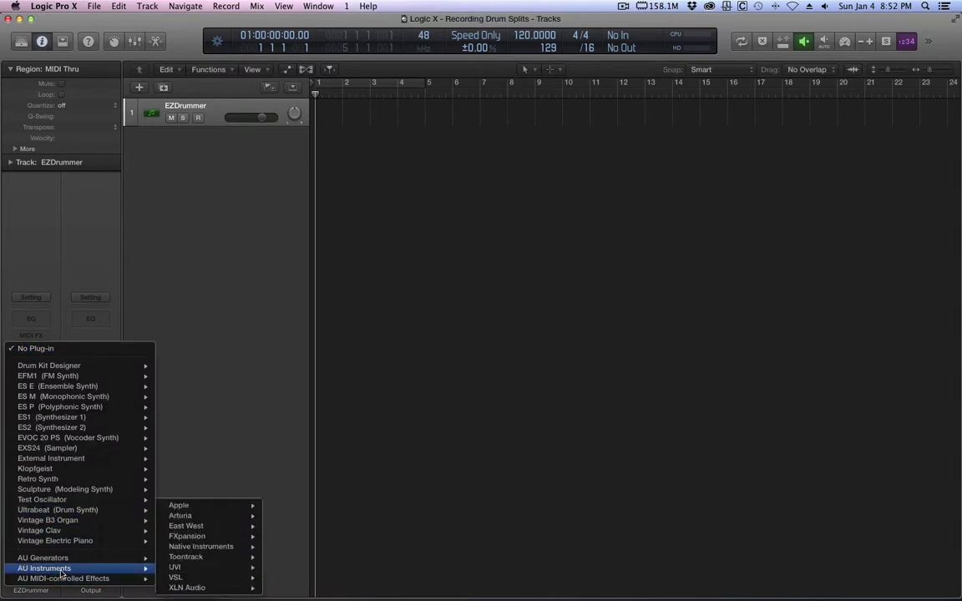
mouse_move(200, 529)
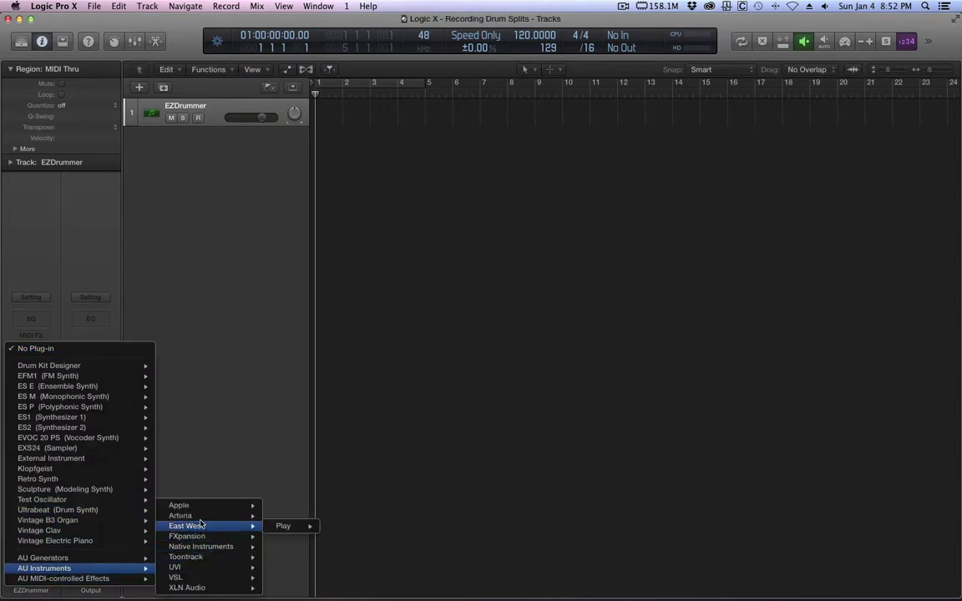
mouse_move(209, 562)
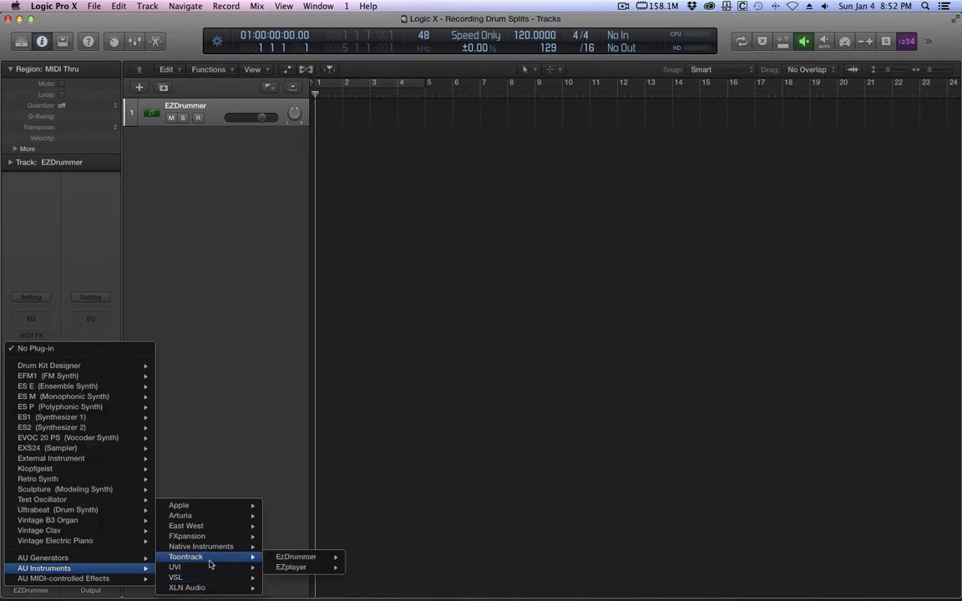
mouse_move(294, 558)
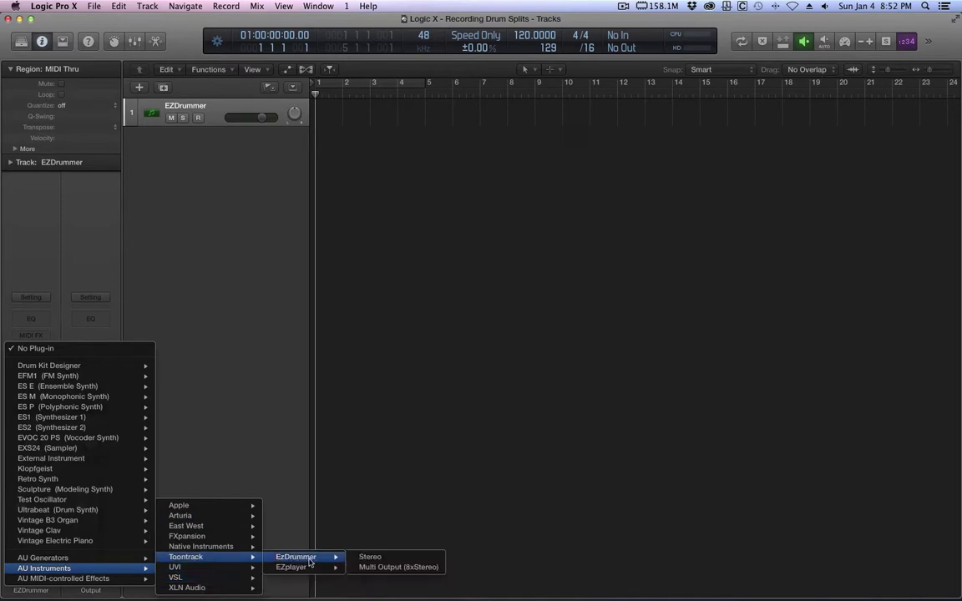
left_click(387, 558)
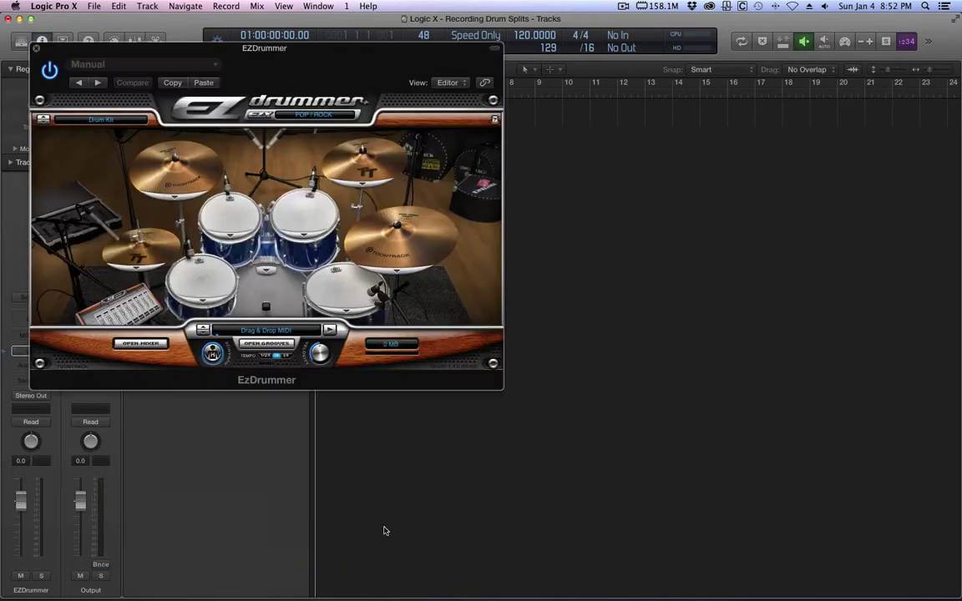
- Move the plug-in window clear of the track list and switch the drum kit to INDIE FOLK EZX
left_click_drag(308, 49, 646, 170)
left_click(642, 236)
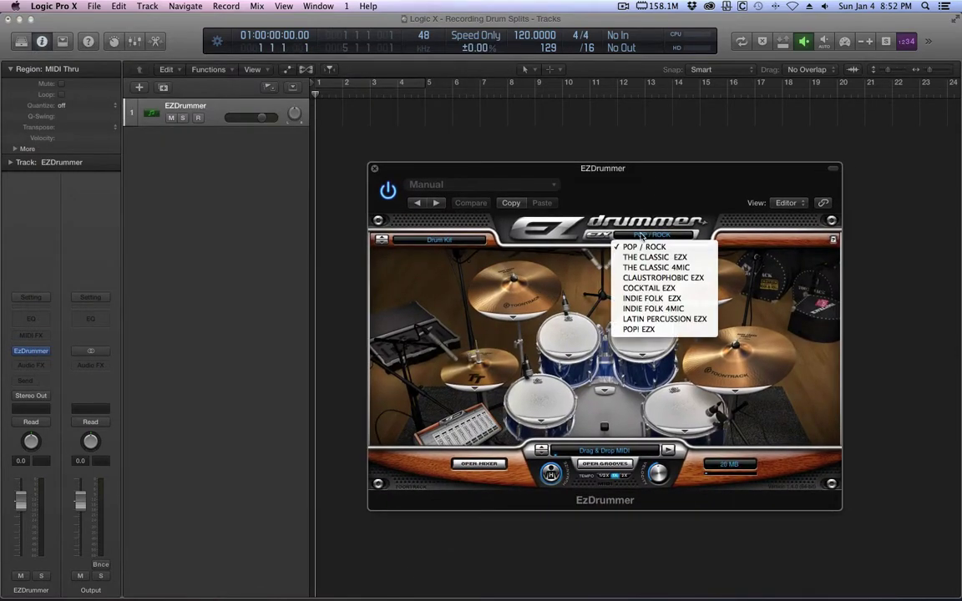
left_click(686, 304)
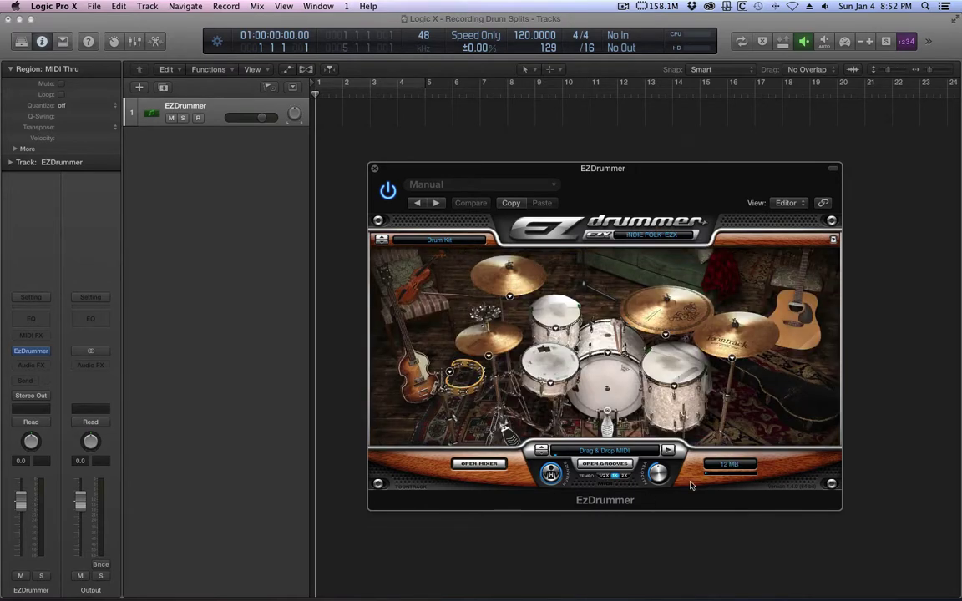
- In the EZX INDIE FOLK grooves, choose midtempo STRAIGHT 4/4, HE 94 BPM, CHORUS, Variation 05 and preview it
left_click(606, 465)
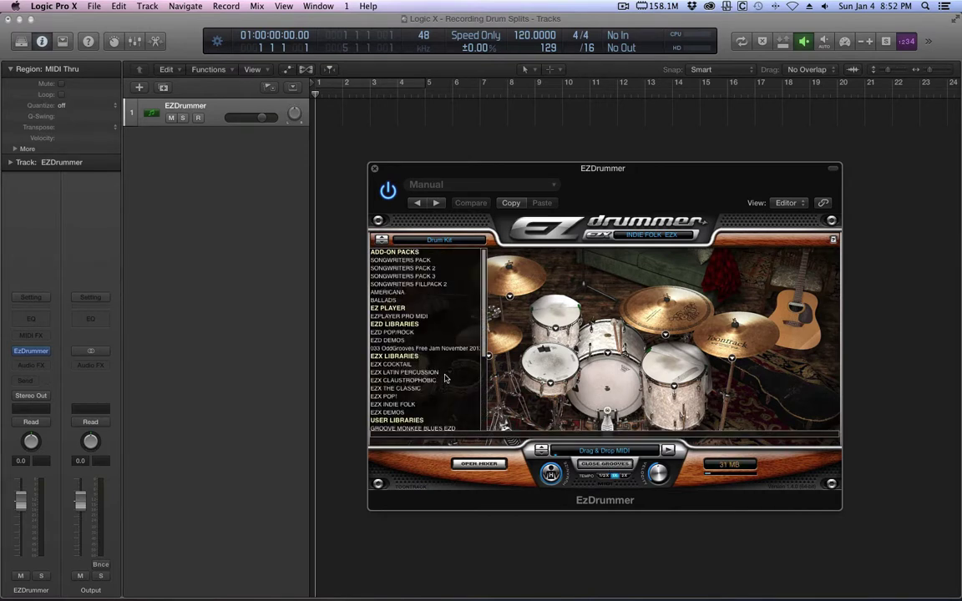
scroll(443, 377, "down", 2)
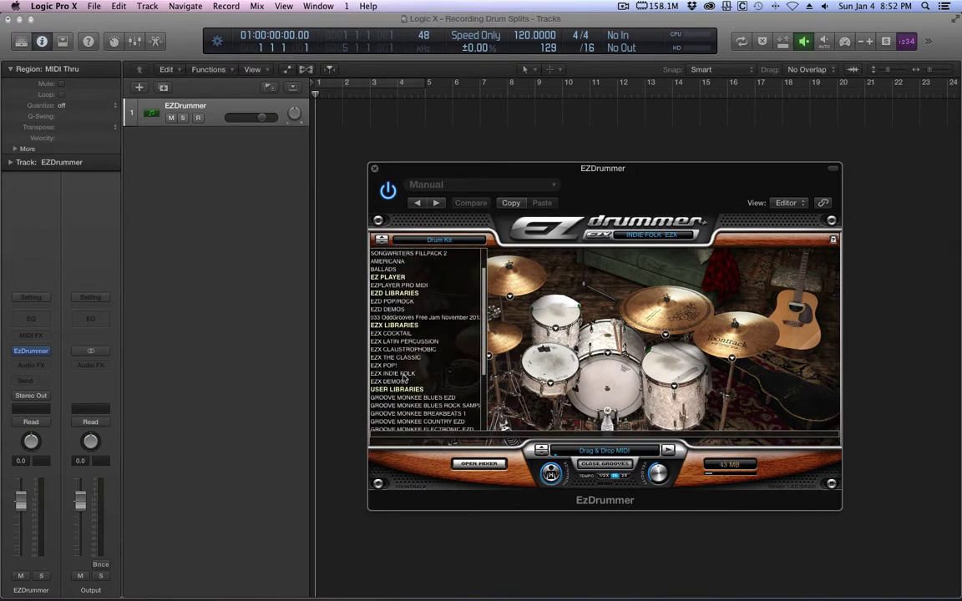
left_click(408, 375)
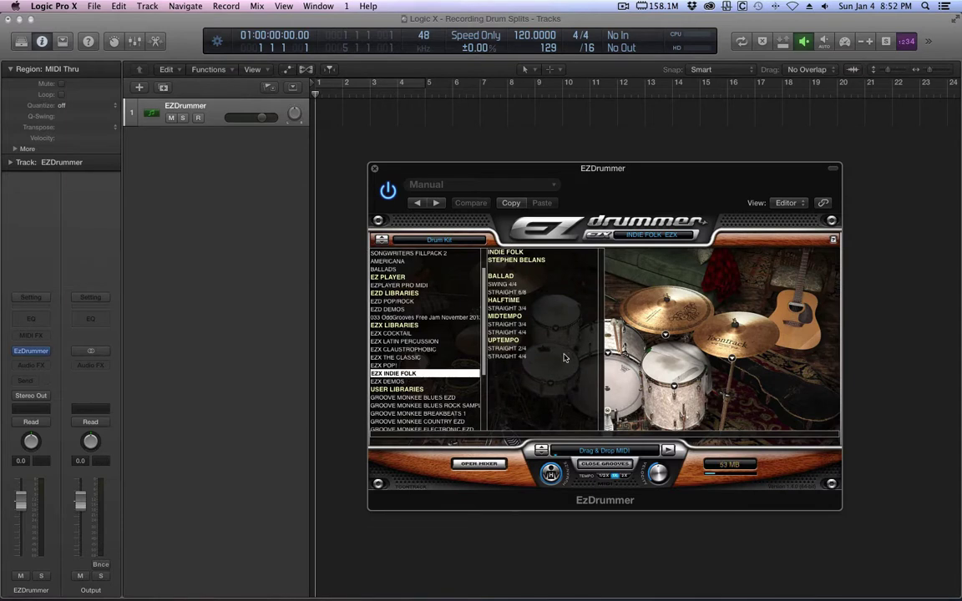
left_click(517, 333)
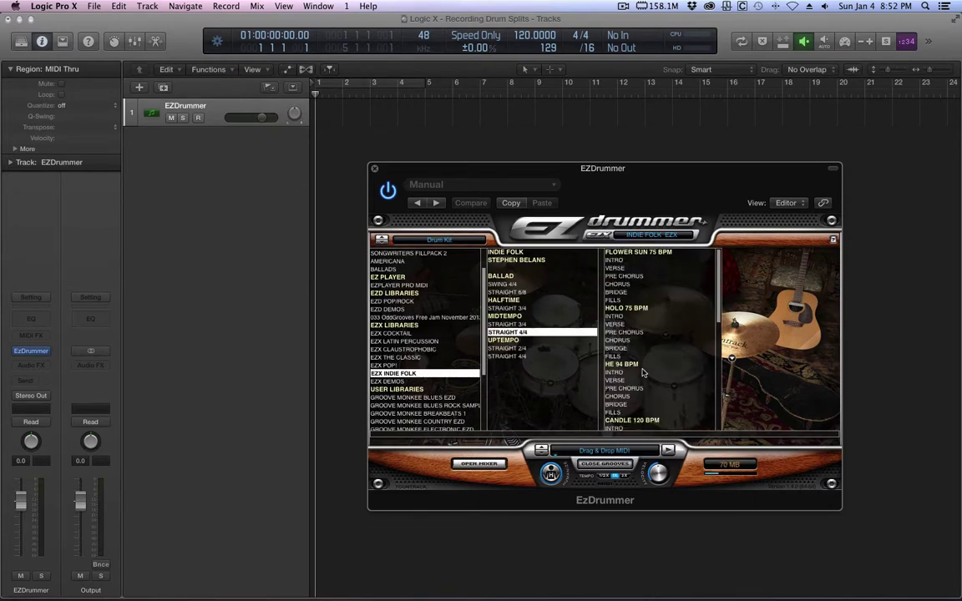
left_click(629, 399)
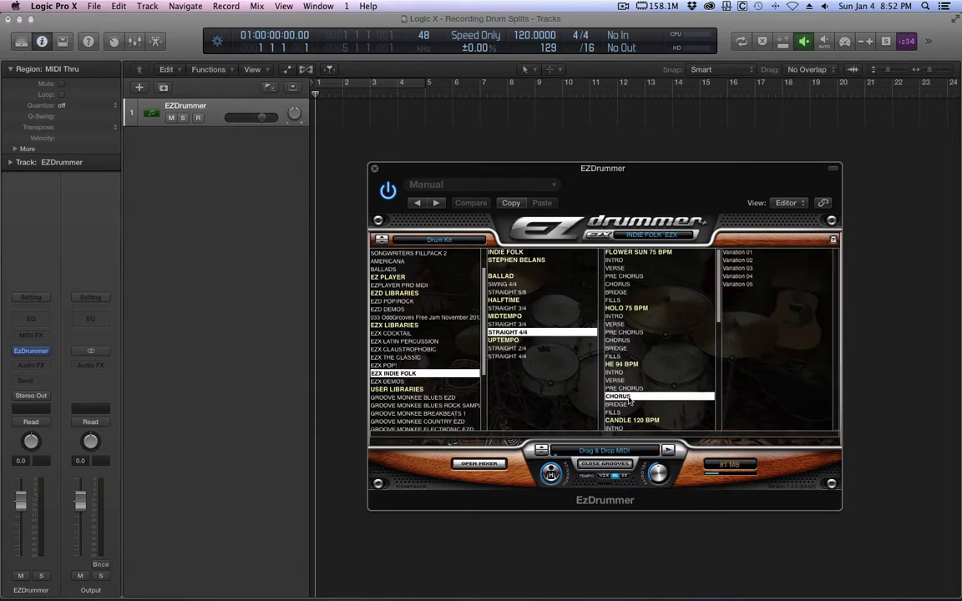
left_click(738, 286)
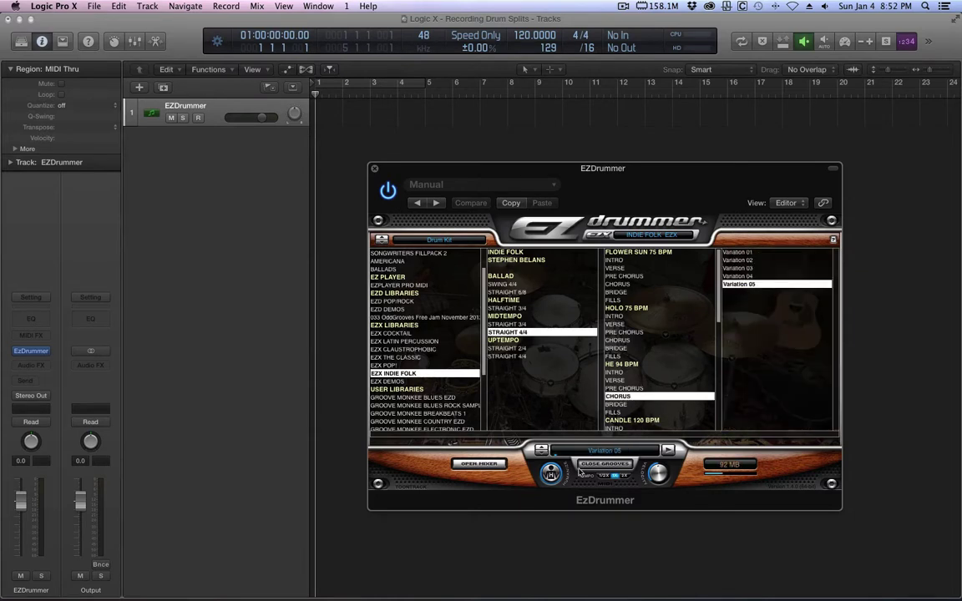
left_click(666, 451)
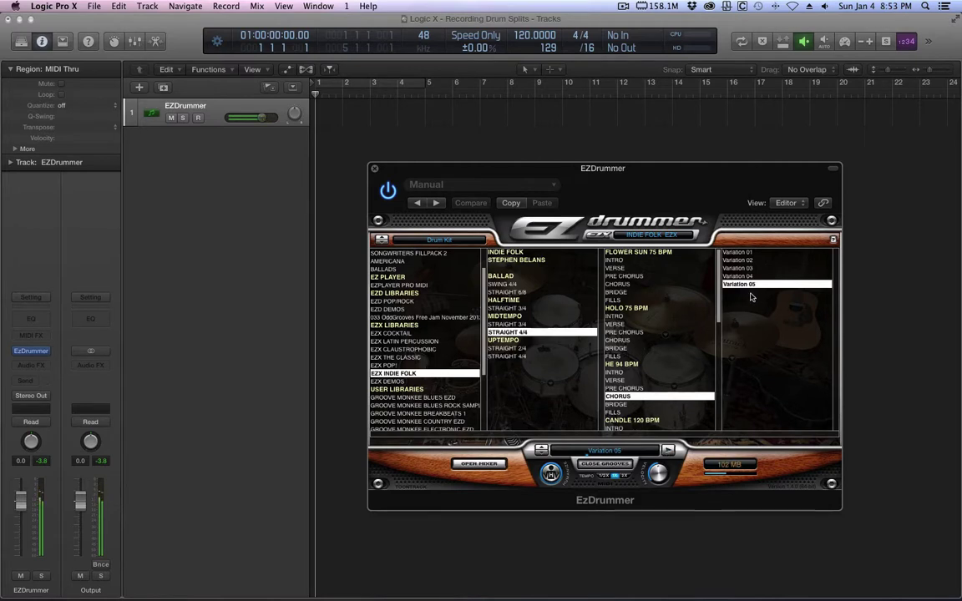
- Place the Variation 05 groove on the EZDrummer track at bar 1 and set a cycle range from bar 1 to 11
left_click_drag(740, 286, 319, 123)
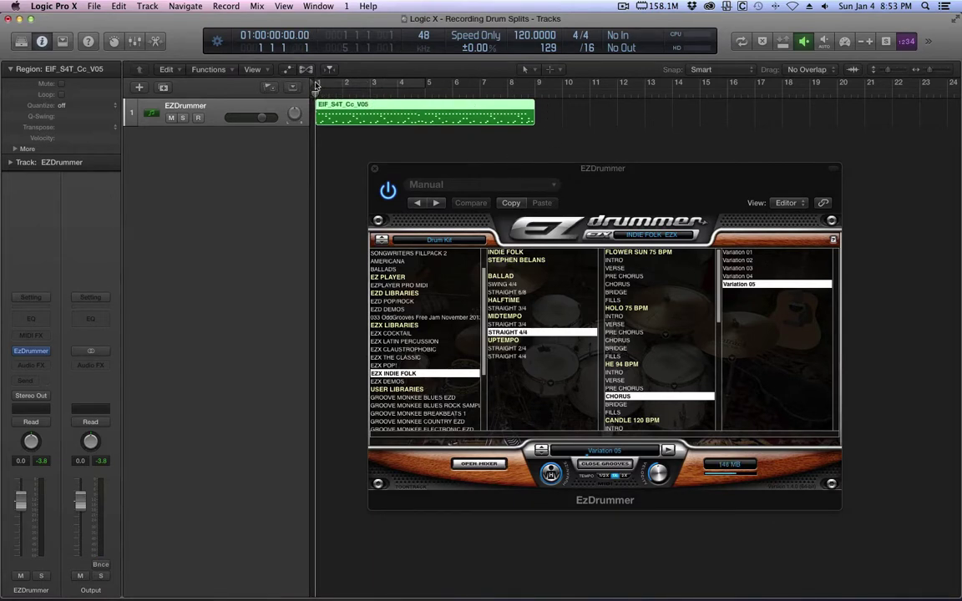
left_click_drag(317, 85, 582, 84)
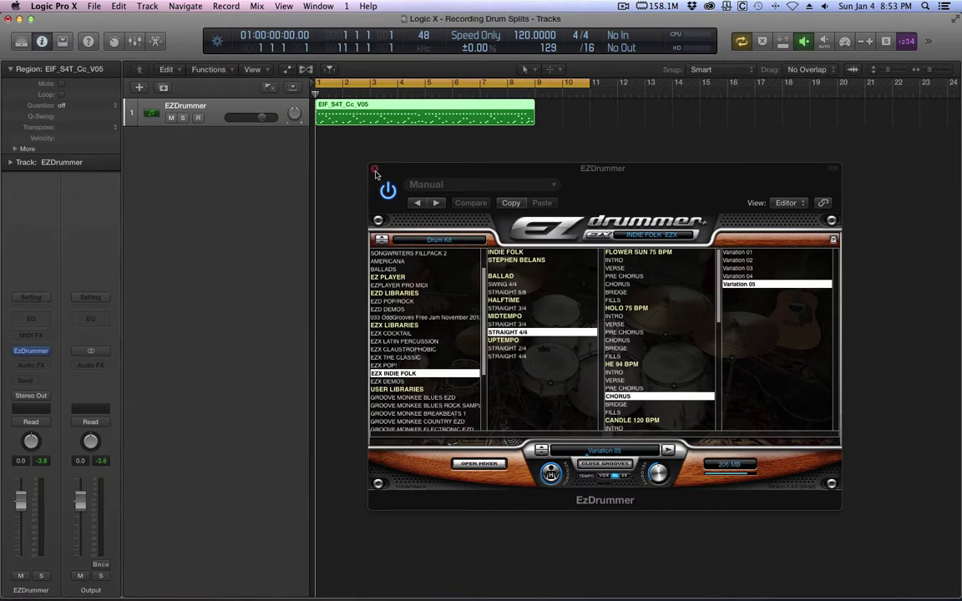
left_click(375, 172)
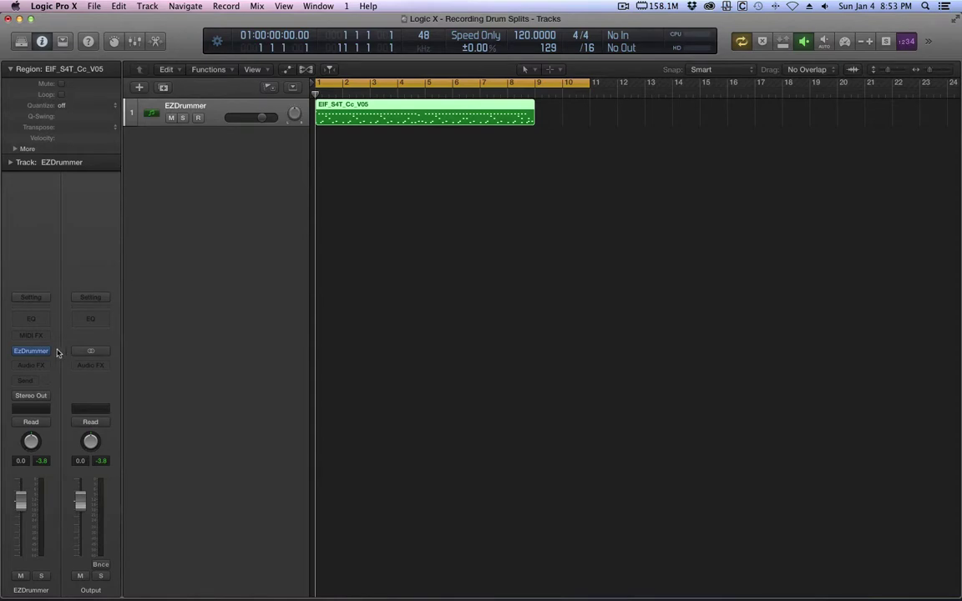
- Examine EzDrummer's internal mixer, toggling solo on and off for the KD In and KD Out channels
left_click(30, 351)
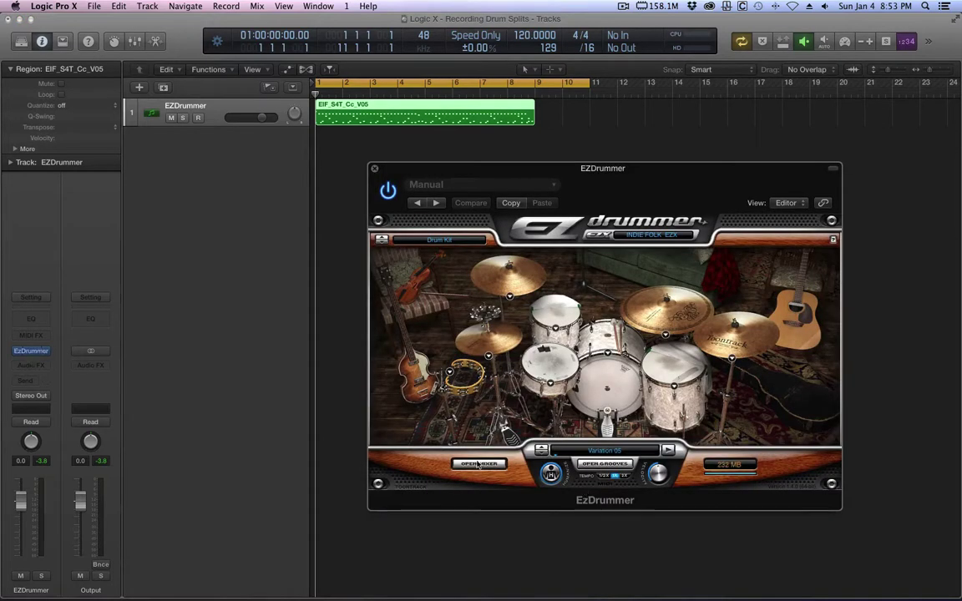
left_click(478, 464)
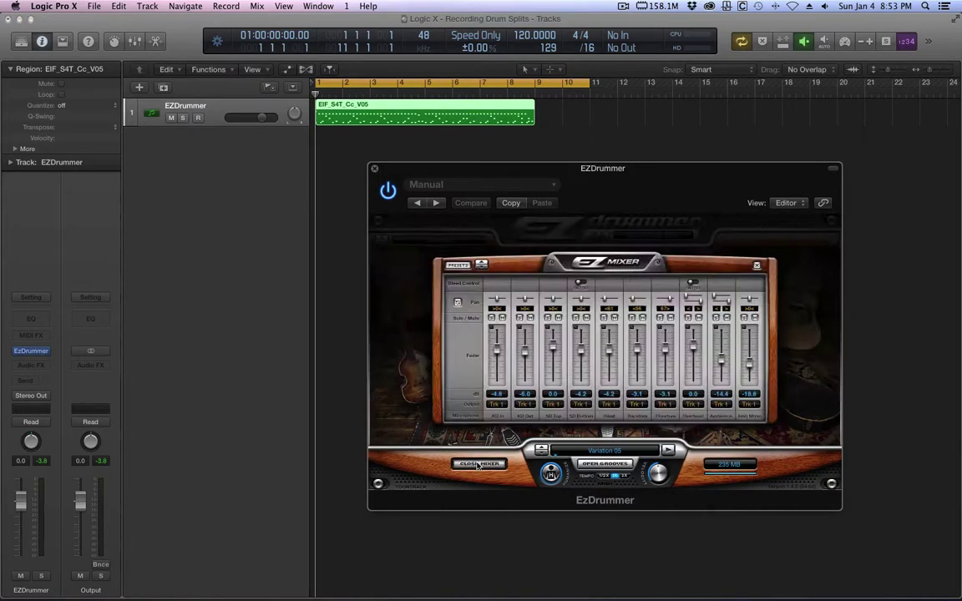
left_click(490, 320)
left_click(490, 319)
left_click(520, 320)
left_click(520, 320)
left_click(492, 466)
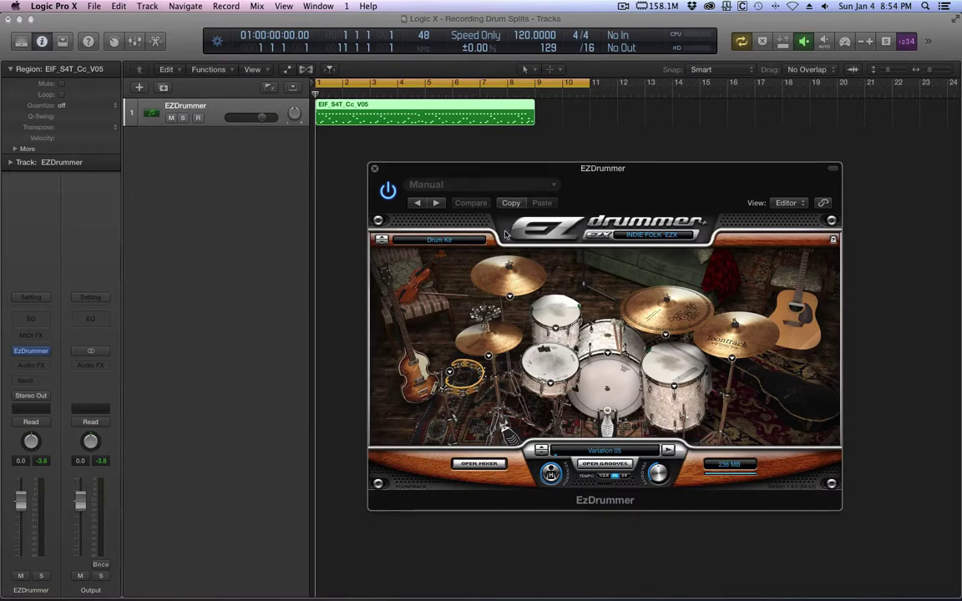
left_click(479, 465)
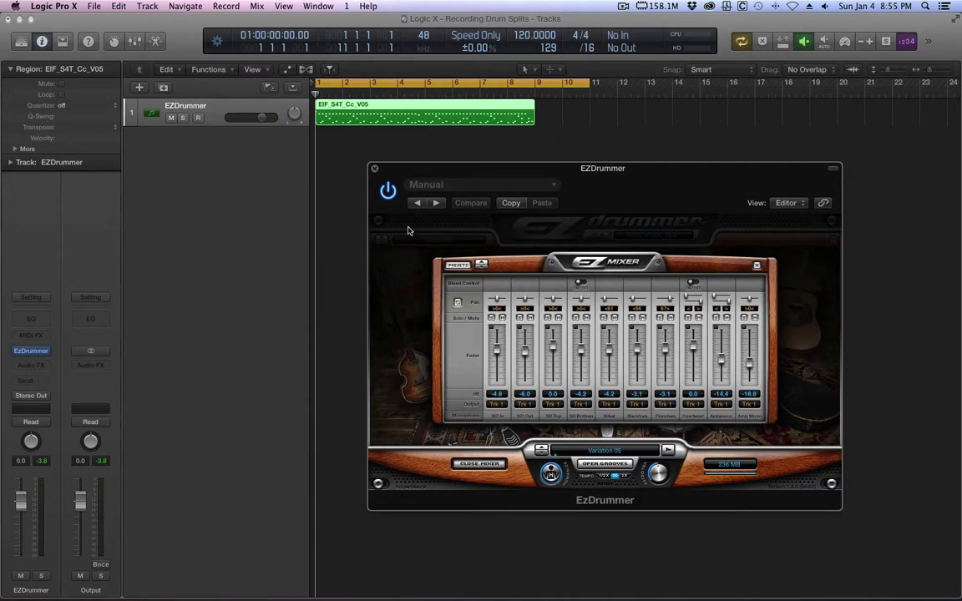
- Route the EZDrummer track's output to Bus 1
left_click(217, 109)
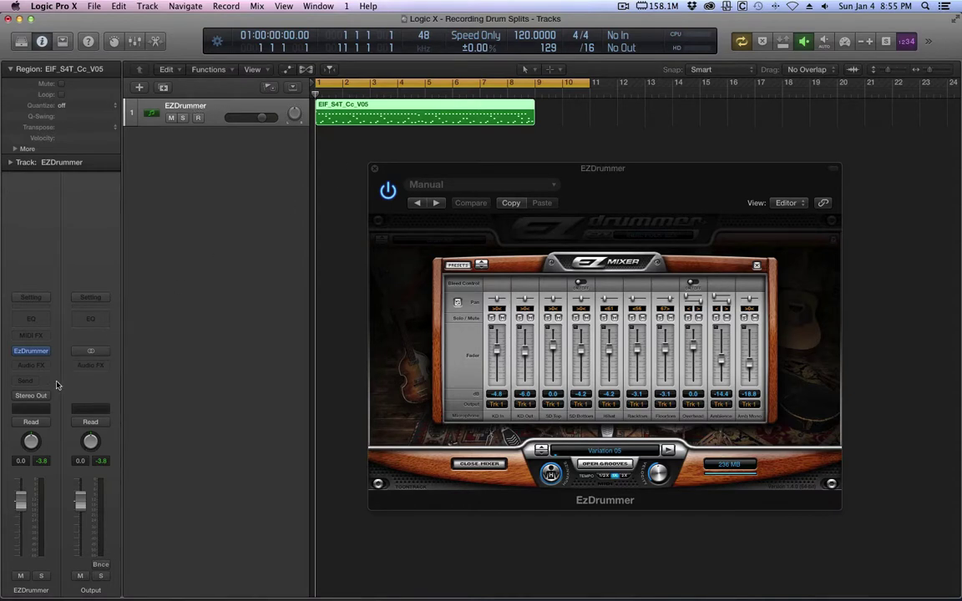
left_click(31, 396)
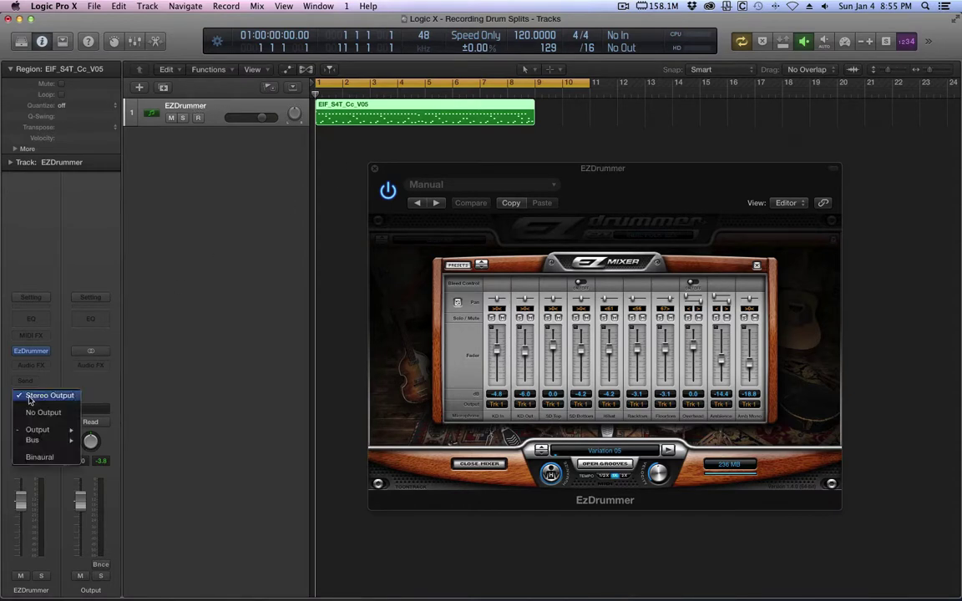
mouse_move(38, 441)
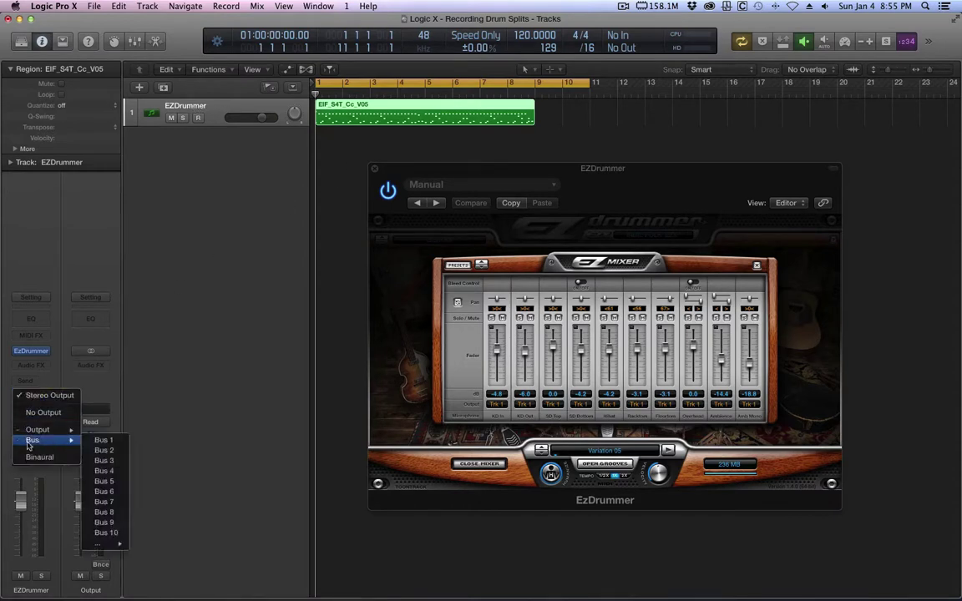
left_click(104, 440)
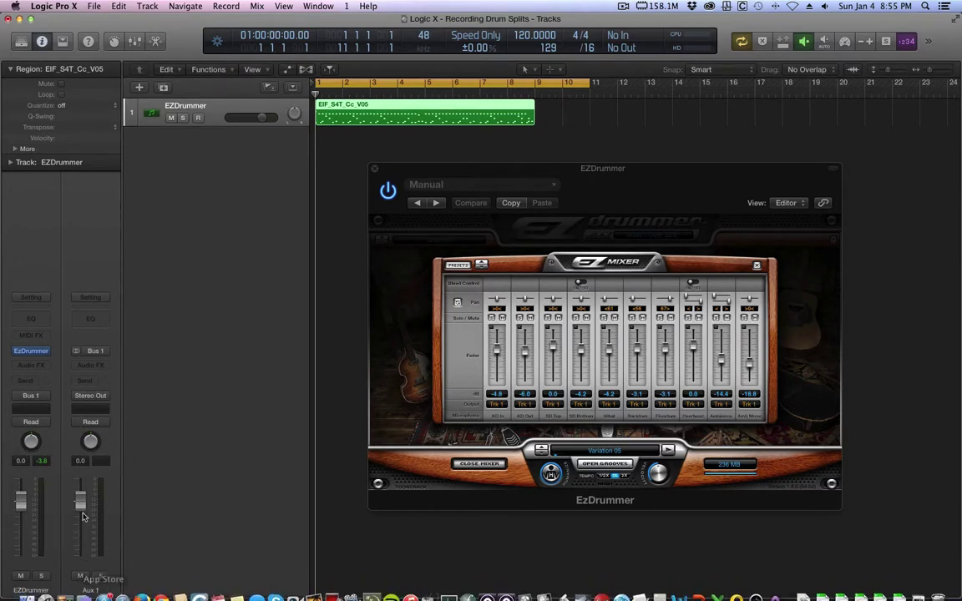
- Rename the Bus 1 aux channel strip to Drum Split
double_click(89, 590)
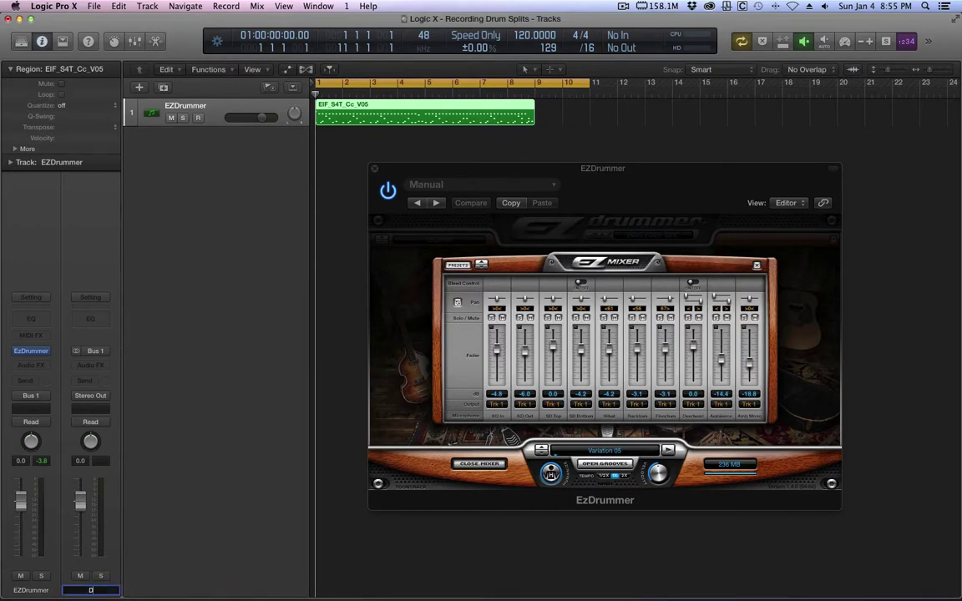
type("Drum Split")
key("Return")
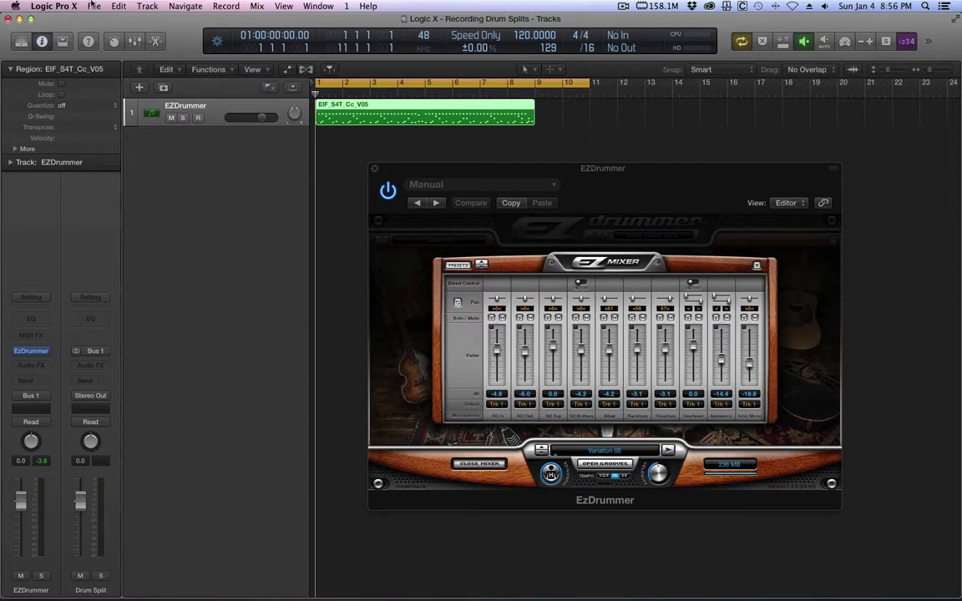
left_click(146, 6)
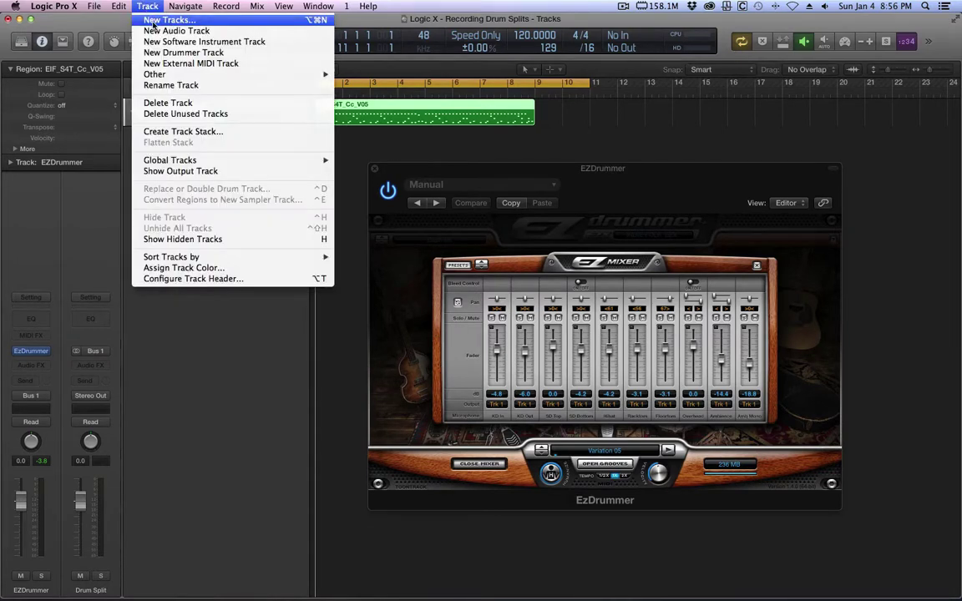
left_click(154, 25)
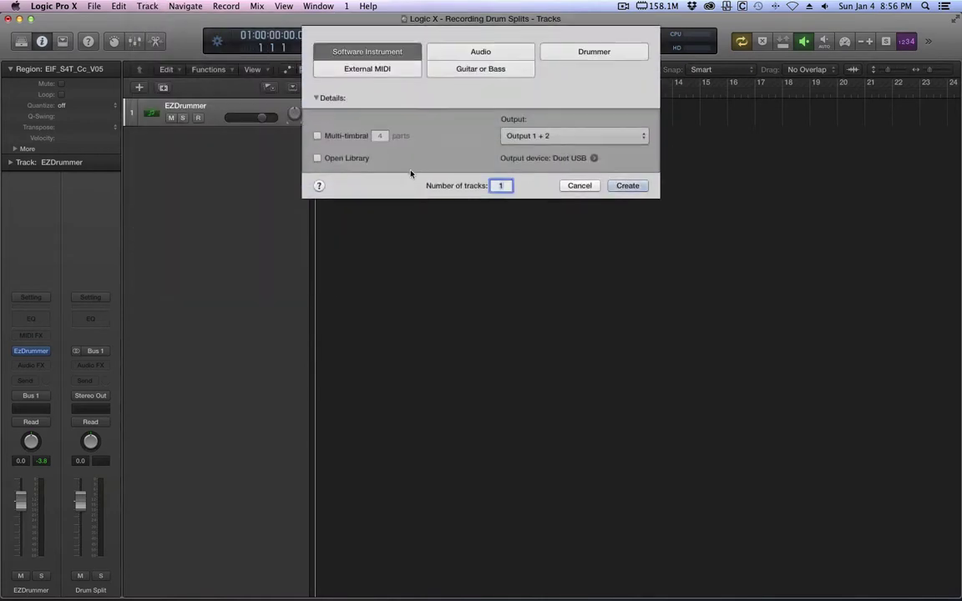
left_click(460, 52)
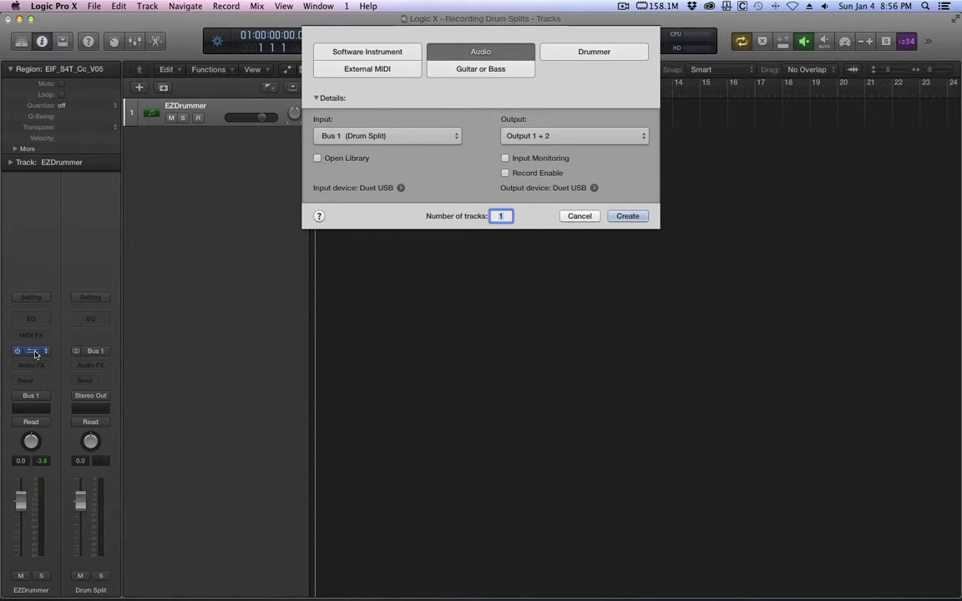
left_click(579, 215)
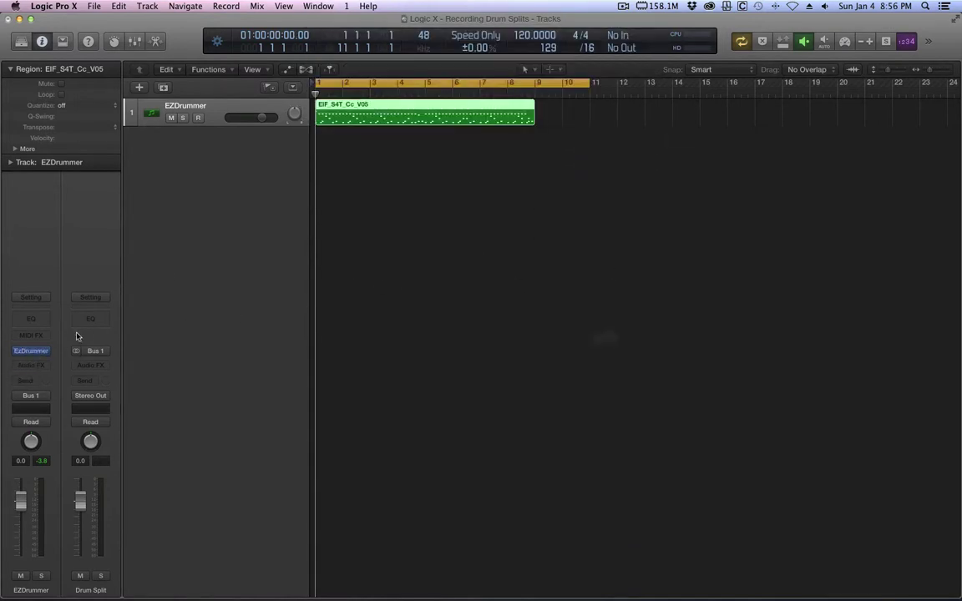
left_click(31, 350)
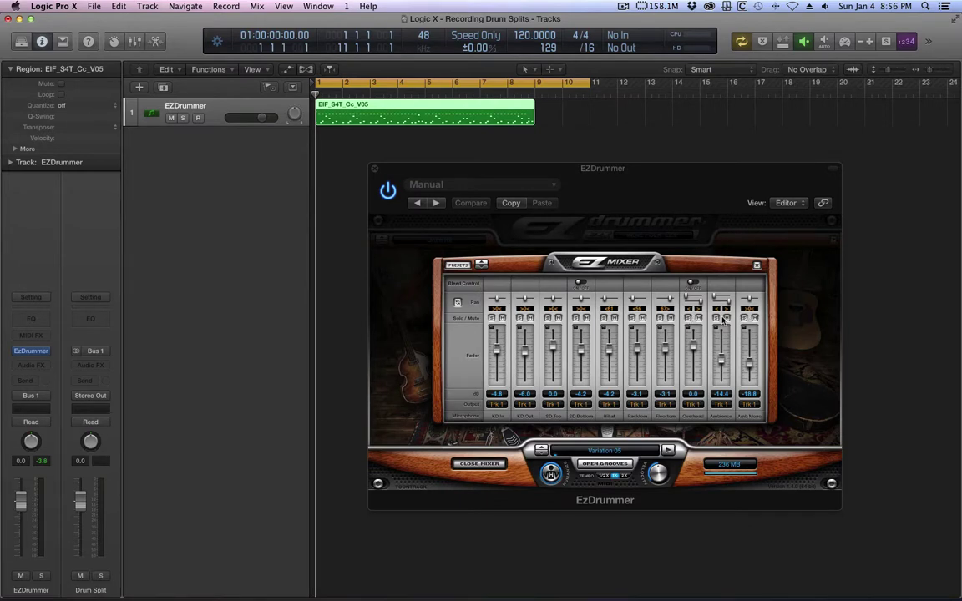
left_click(374, 170)
- Create ten new audio tracks with their input set to Bus 1 (Drum Split)
key("alt+super+n")
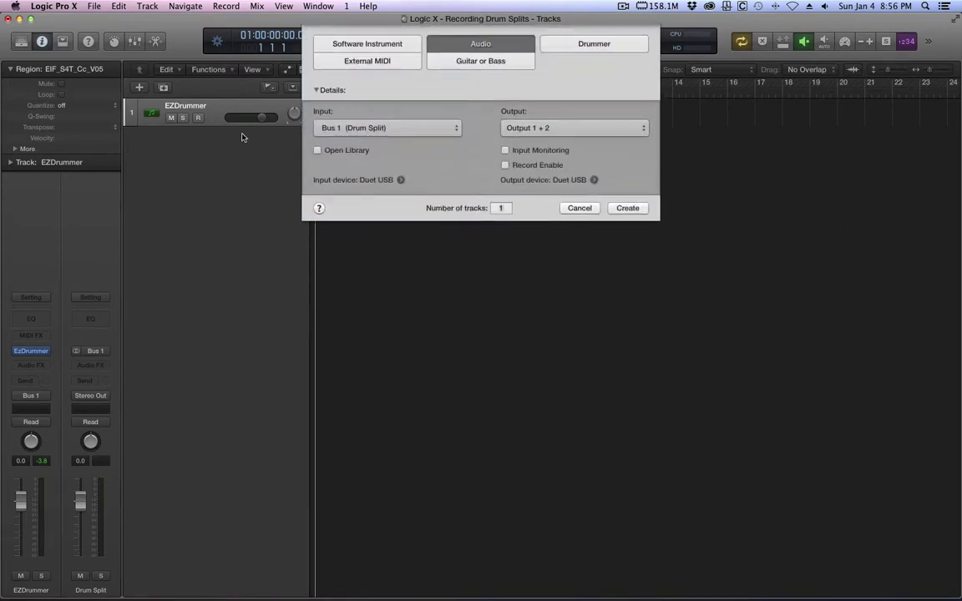
left_click(331, 140)
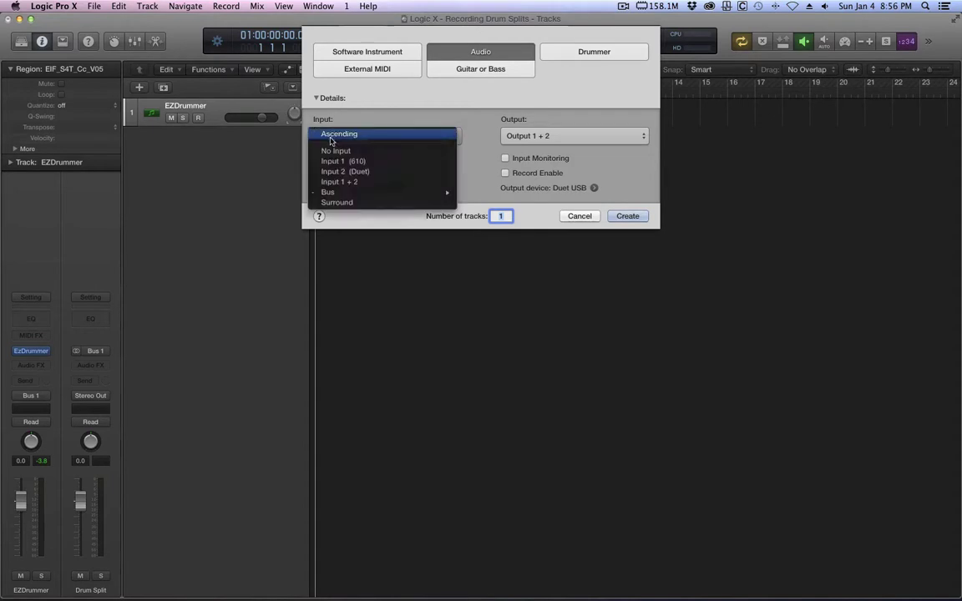
mouse_move(317, 193)
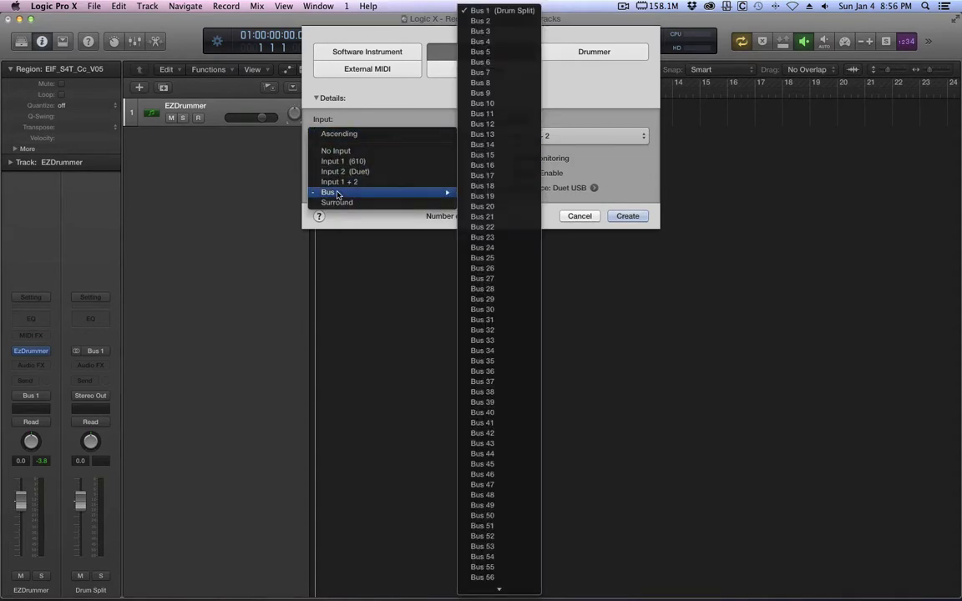
left_click(497, 10)
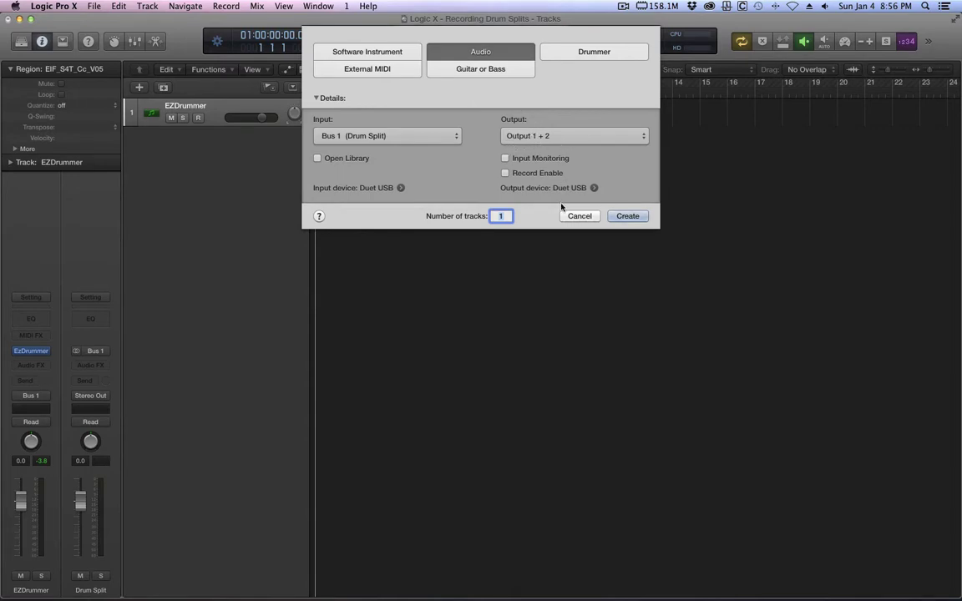
left_click(502, 216)
type("0")
left_click(628, 217)
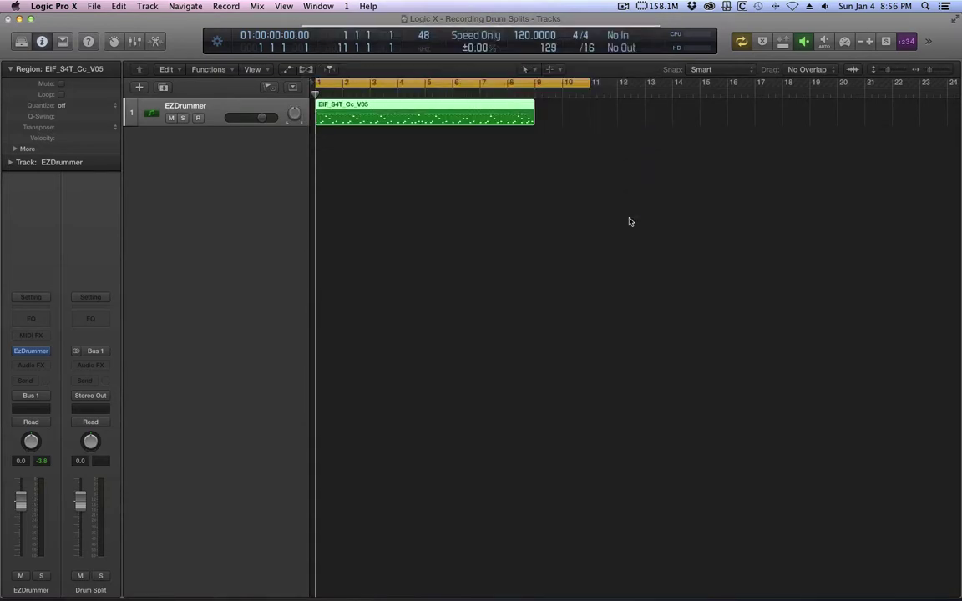
- Rename the Audio 1 track as Kick In and the Audio 2 track as Kick Ouy
double_click(178, 134)
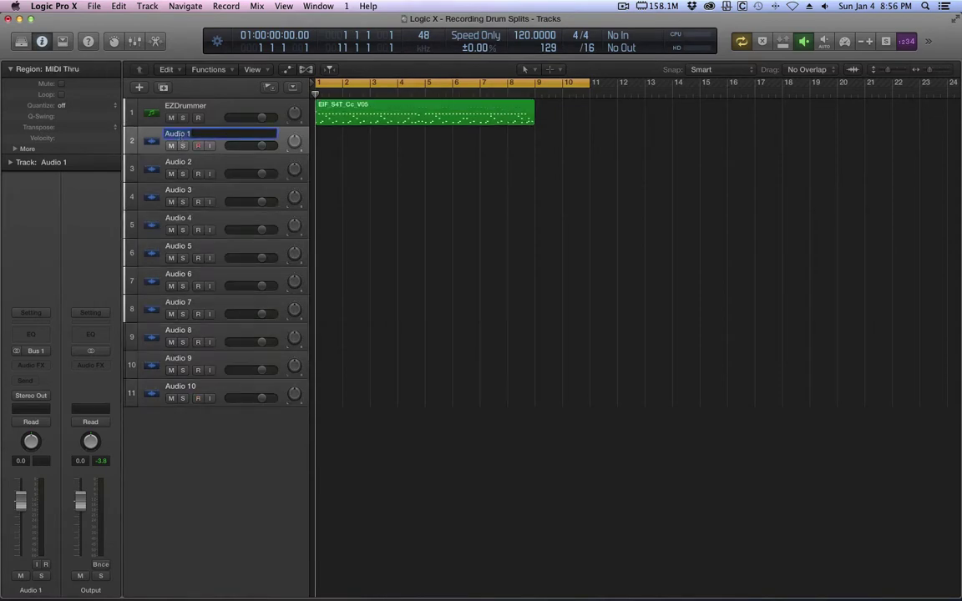
type("Kick In")
key("Tab")
type("Kick")
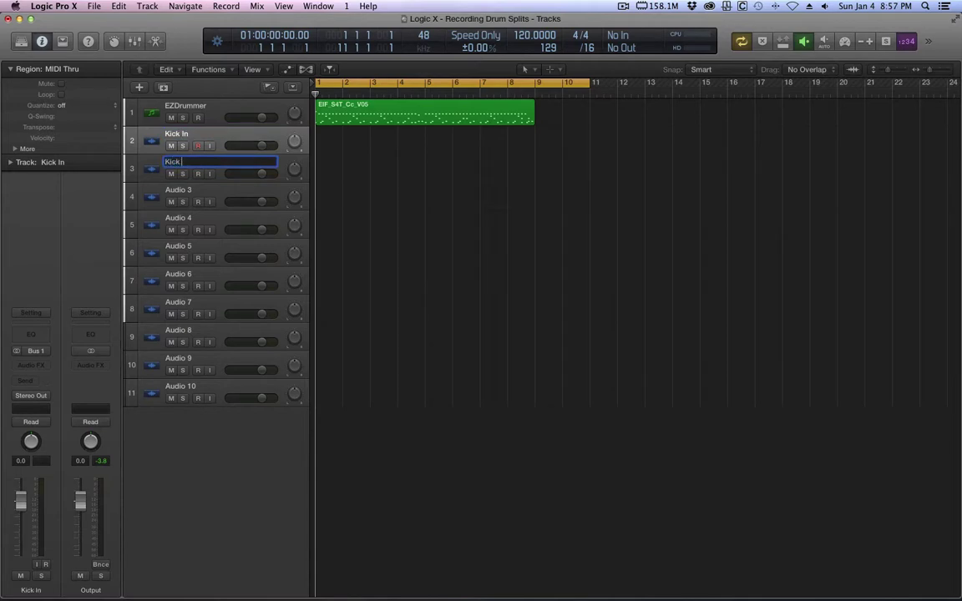
type(" Ouy")
key("Tab")
- Rename the Audio 3 track as Snare Top and the Audio 4 track as Snare Bottom
type("c")
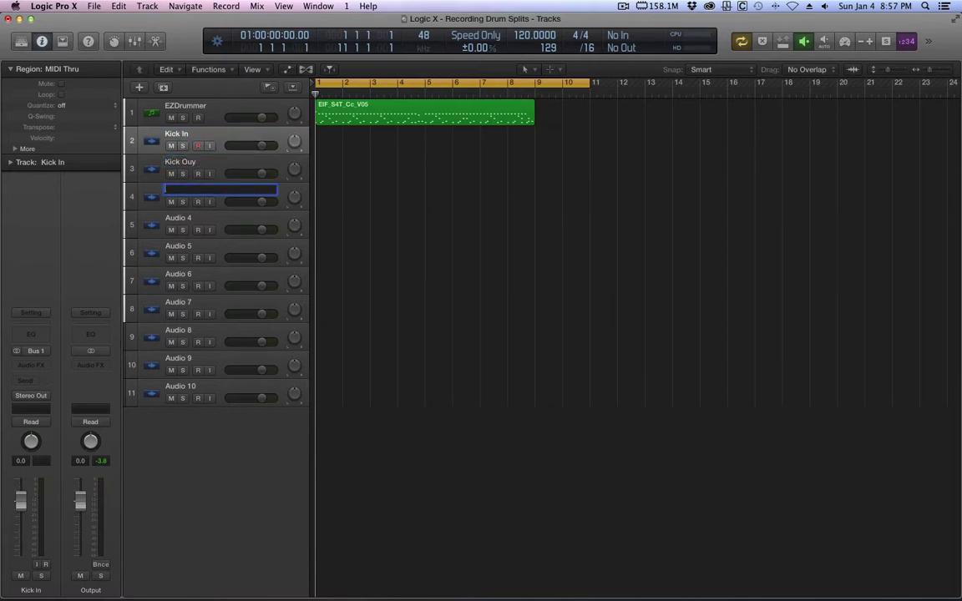
type("Snare Top")
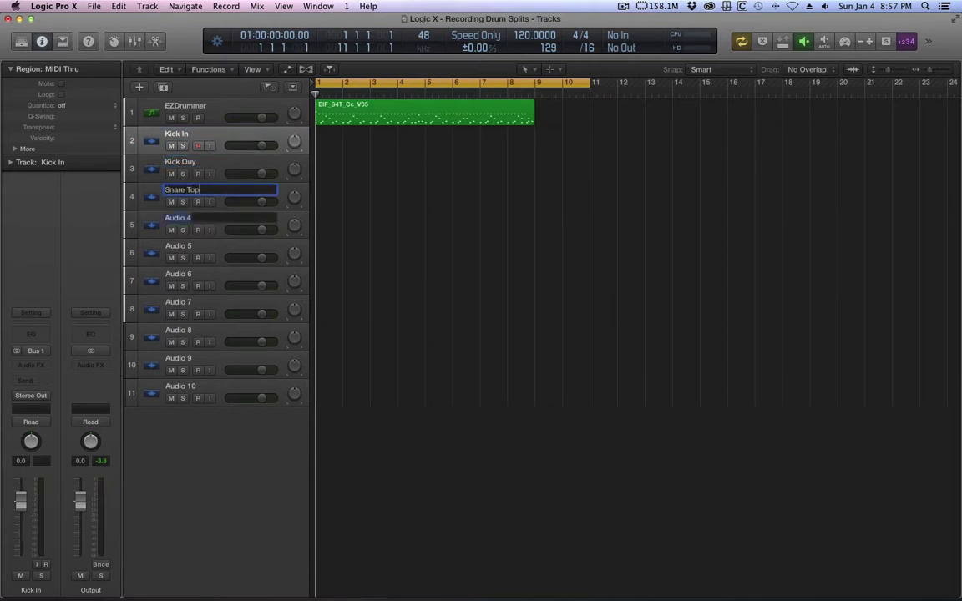
key("Tab")
type("Snare")
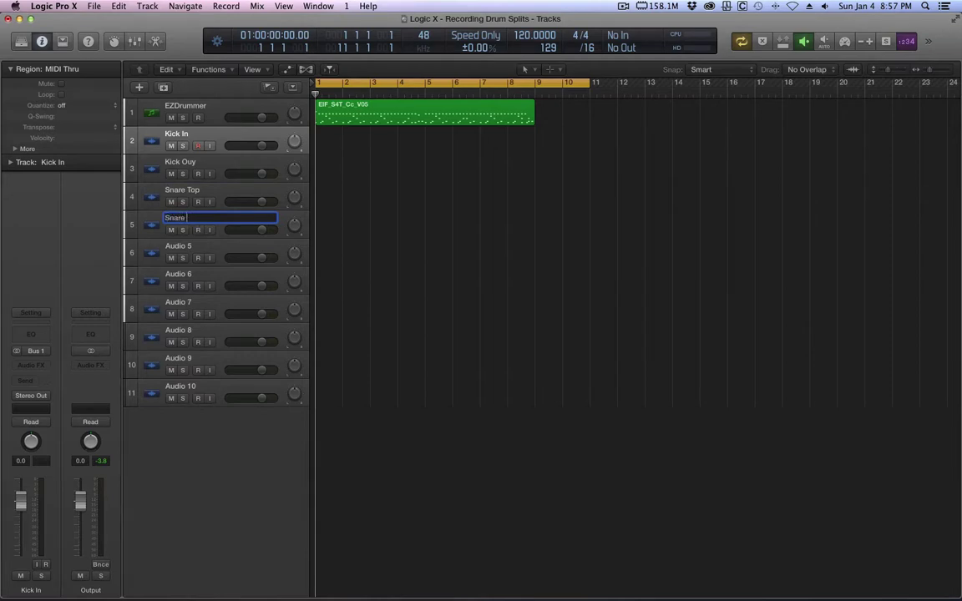
type(" Bottom")
key("Tab")
- Rename the Audio 5, 6 and 7 tracks as Hi Hat, Rack Tom and Floor Tom
type("H")
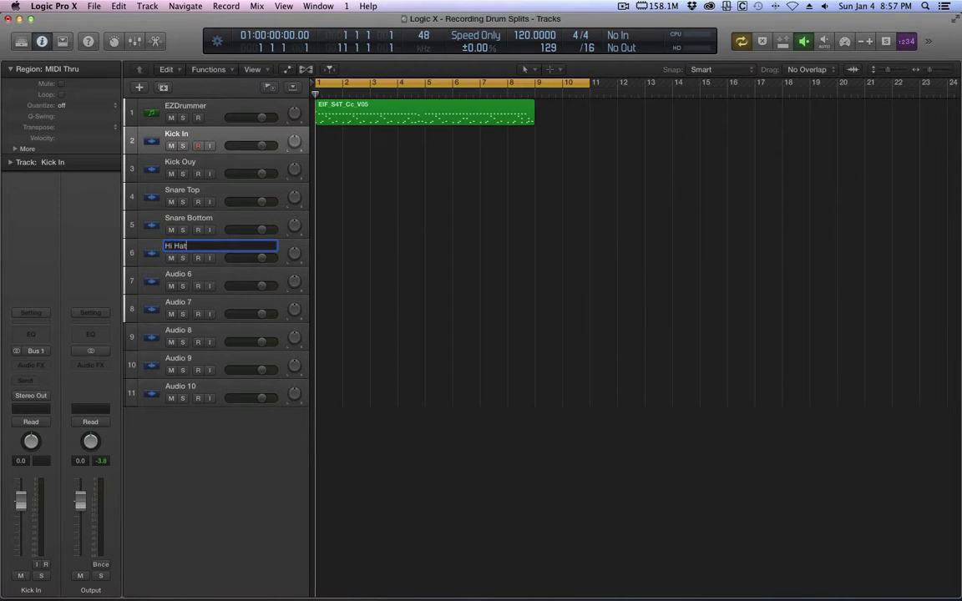
key("Tab")
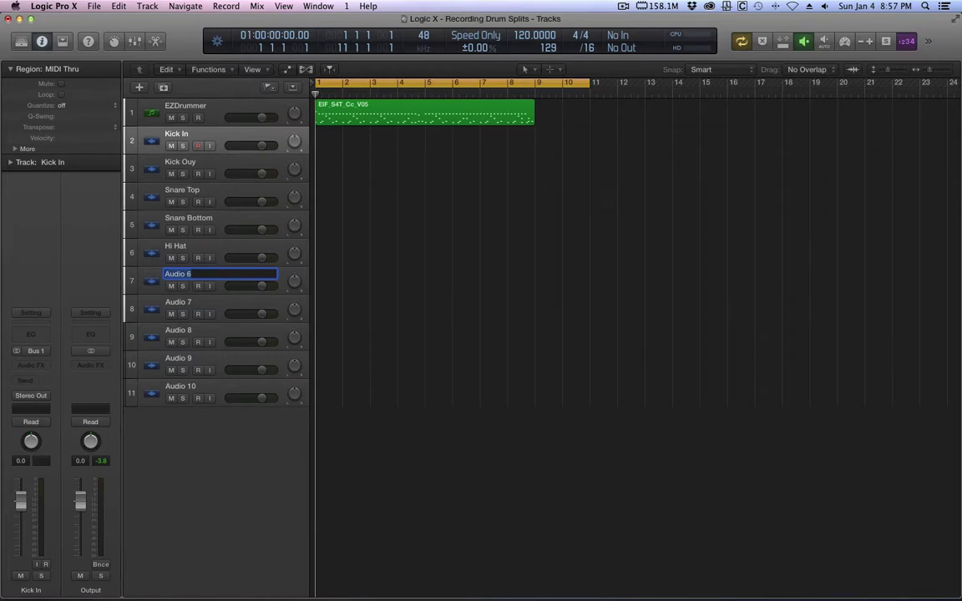
type("Rack Tom")
key("Tab")
type("F")
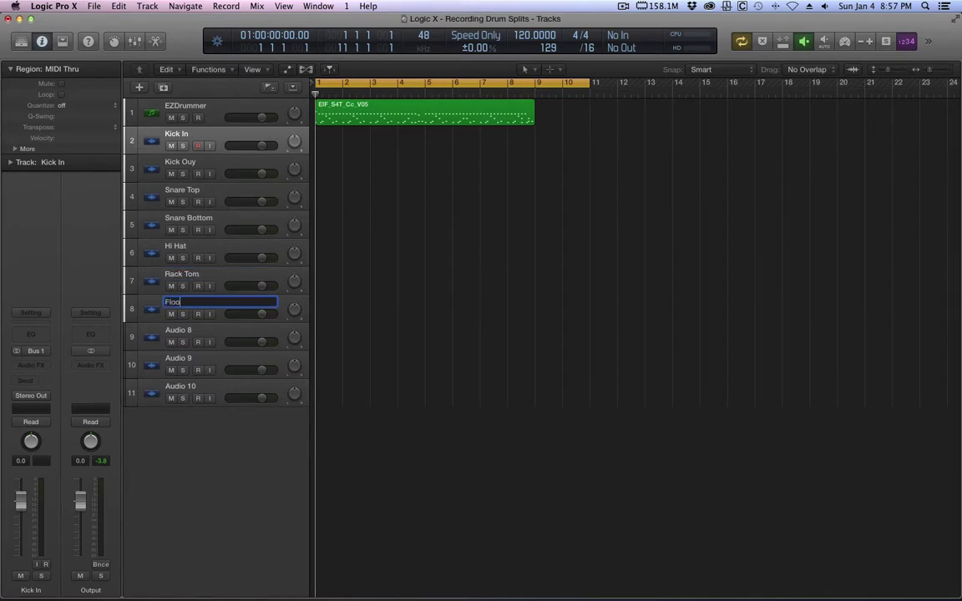
type("loor Tom")
key("Tab")
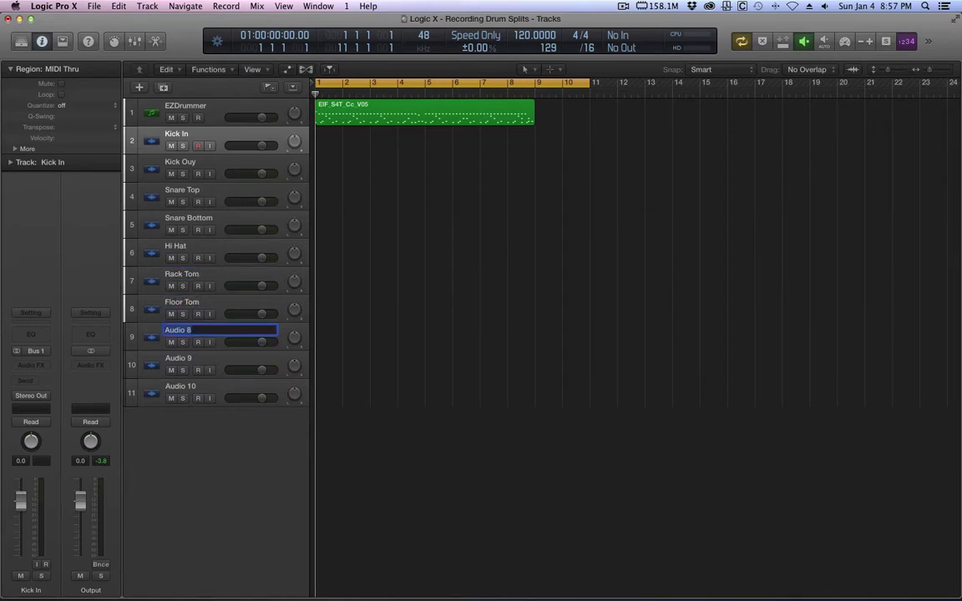
- Rename the Audio 8, 9 and 10 tracks as Overheads, Ambience Stereo and Ambience Mono
type("Overheads")
key("Tab")
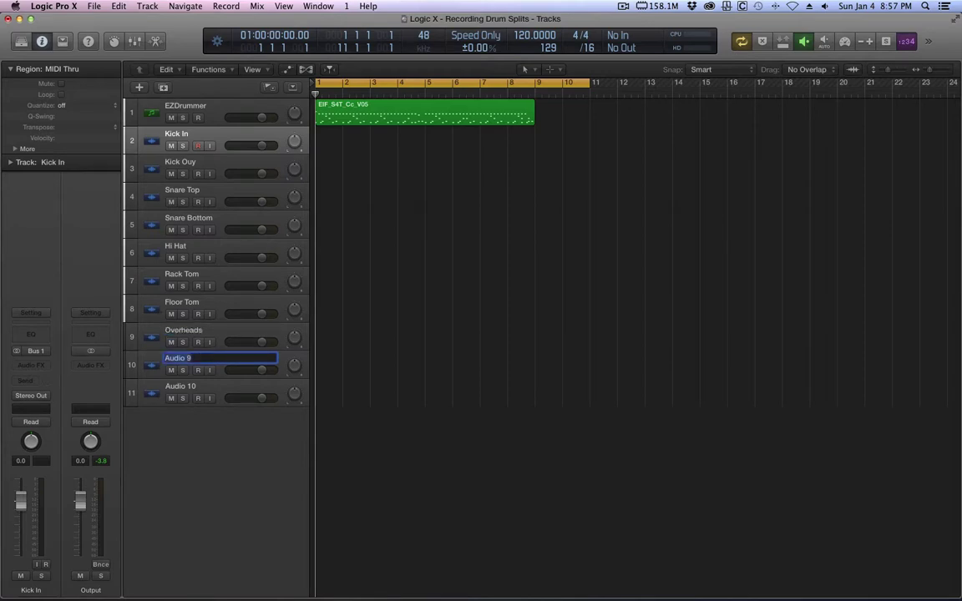
type("Ambience Stereo")
key("Tab")
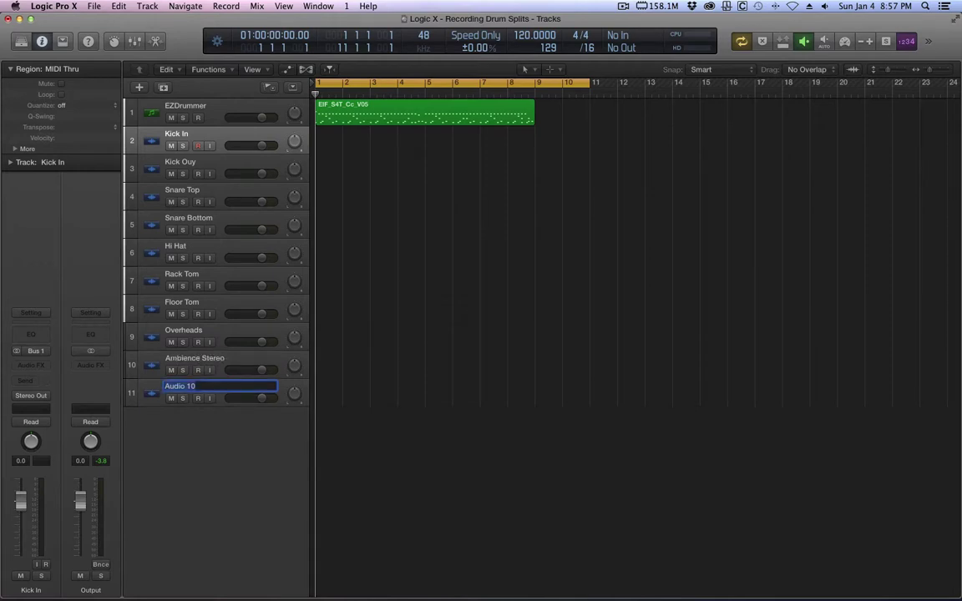
type("Ambe")
type("ence Mono")
key("Return")
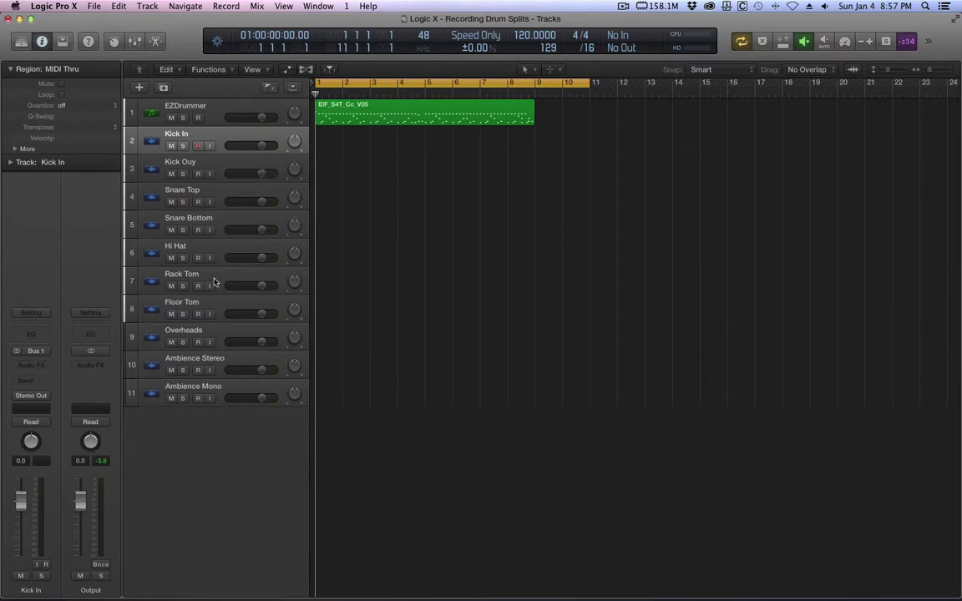
- Show the mixer and correct the misspelled Kick Ouy channel name to Kick Out
key("x")
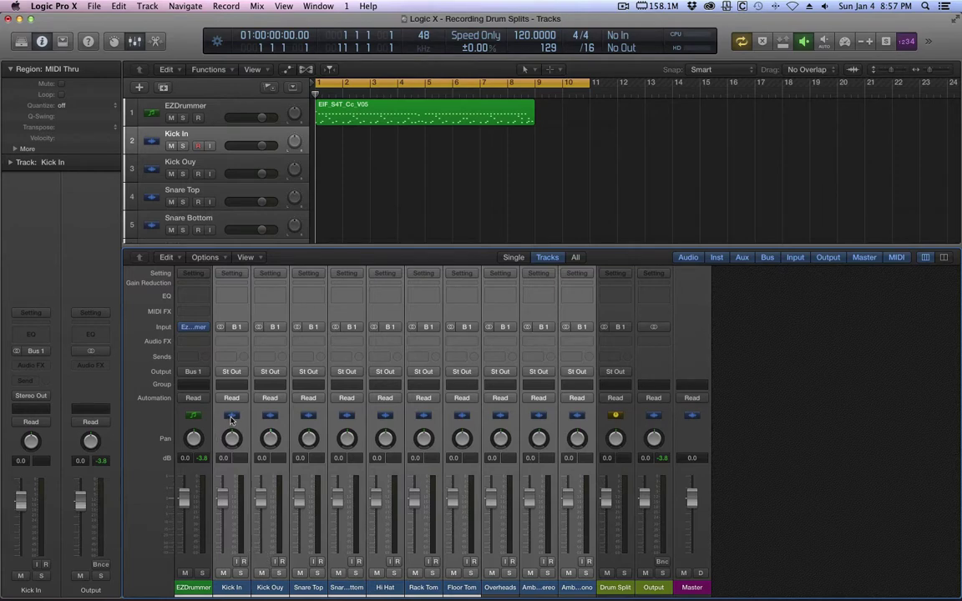
left_click(276, 588)
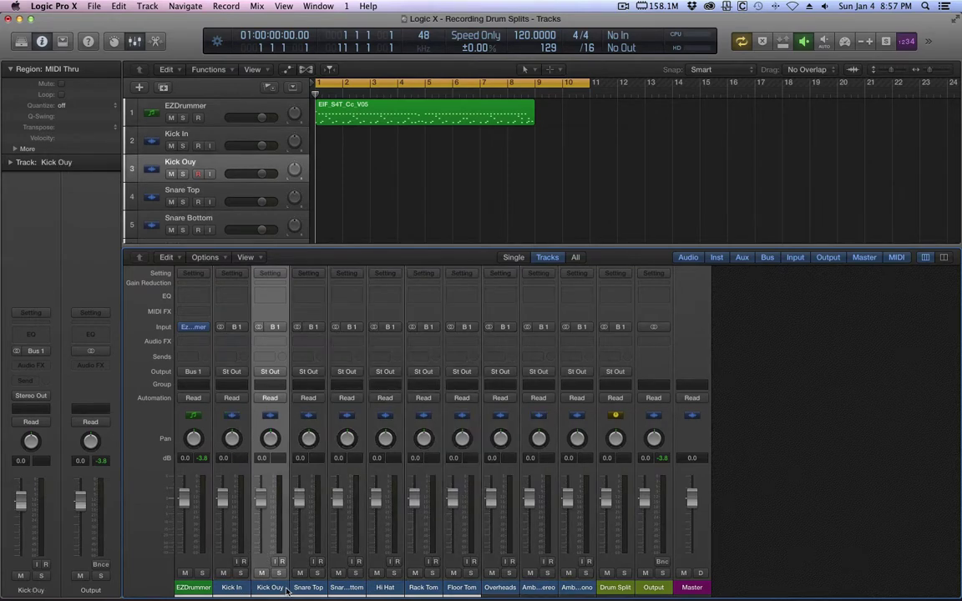
double_click(281, 590)
key("BackSpace")
type("t")
key("Return")
- Switch the input format to mono on the Ambience Mono channel and on the channels from Kick In through Floor Tom
left_click(500, 335)
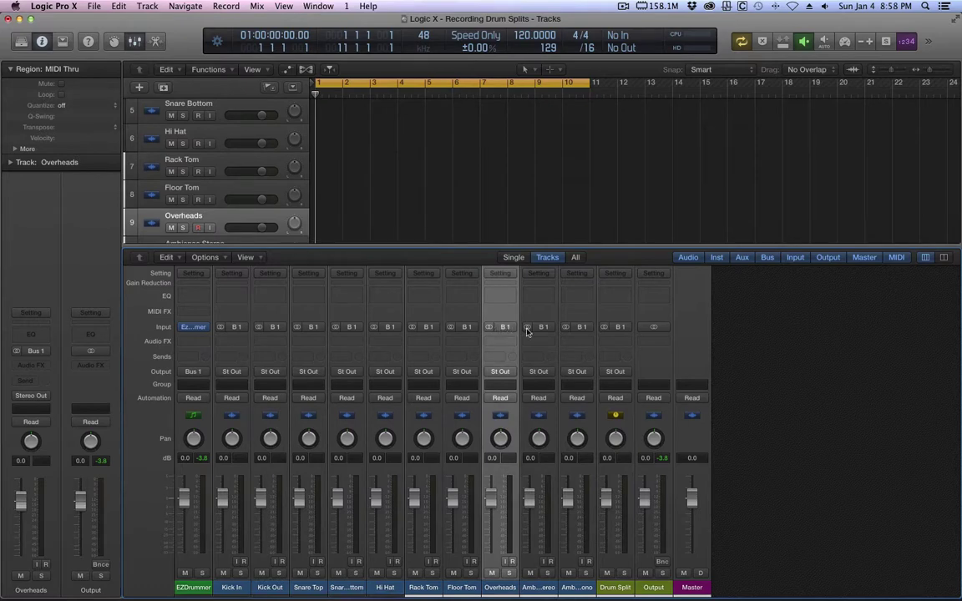
left_click_drag(528, 498, 528, 501)
left_click(529, 501, "alt")
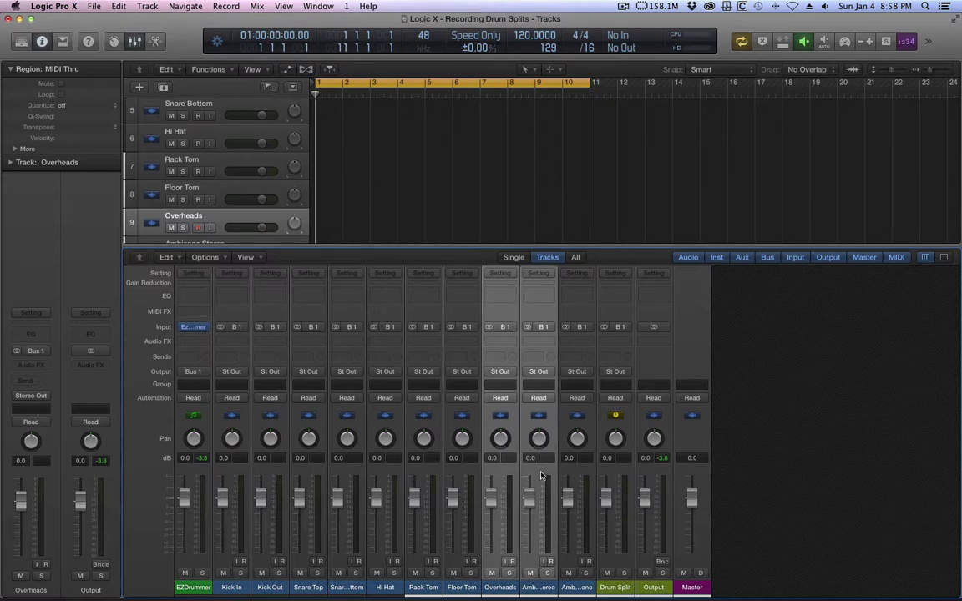
left_click(576, 319)
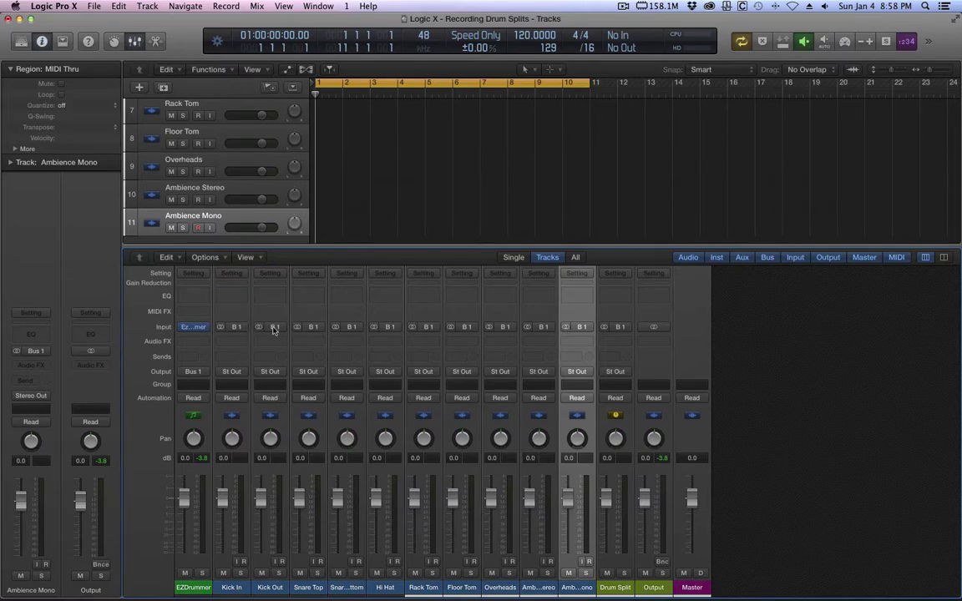
left_click(566, 327)
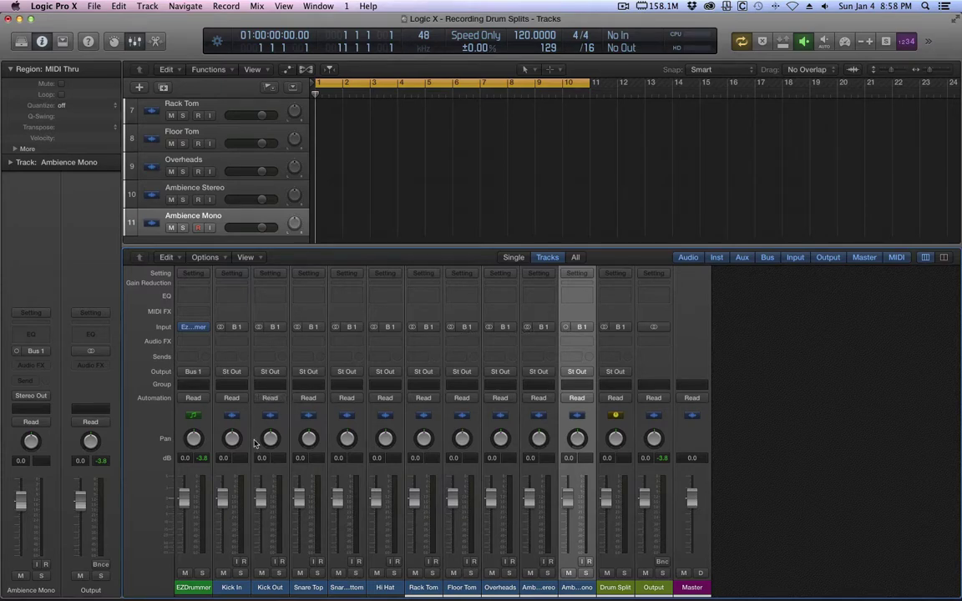
left_click_drag(229, 472, 454, 473)
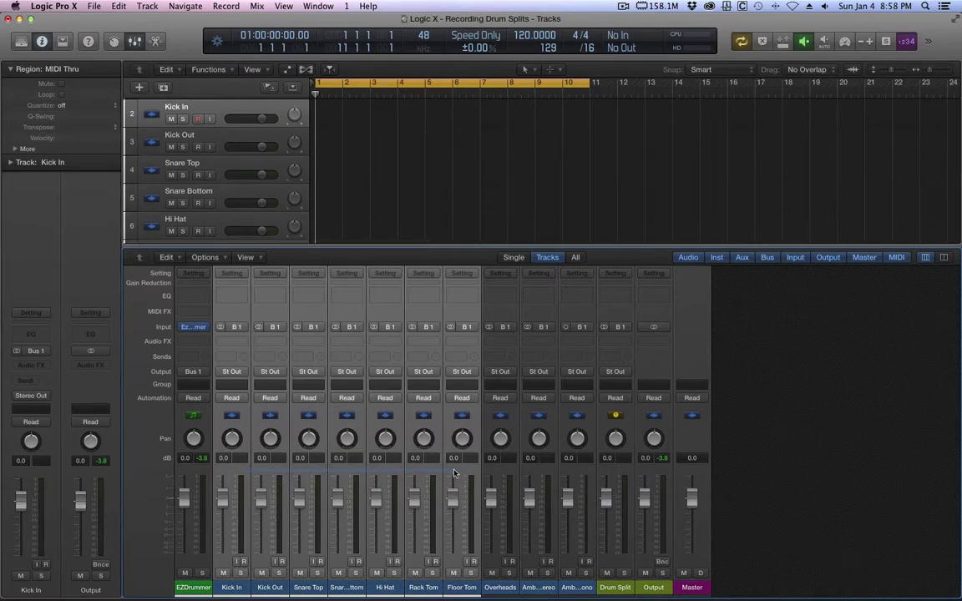
left_click(450, 328)
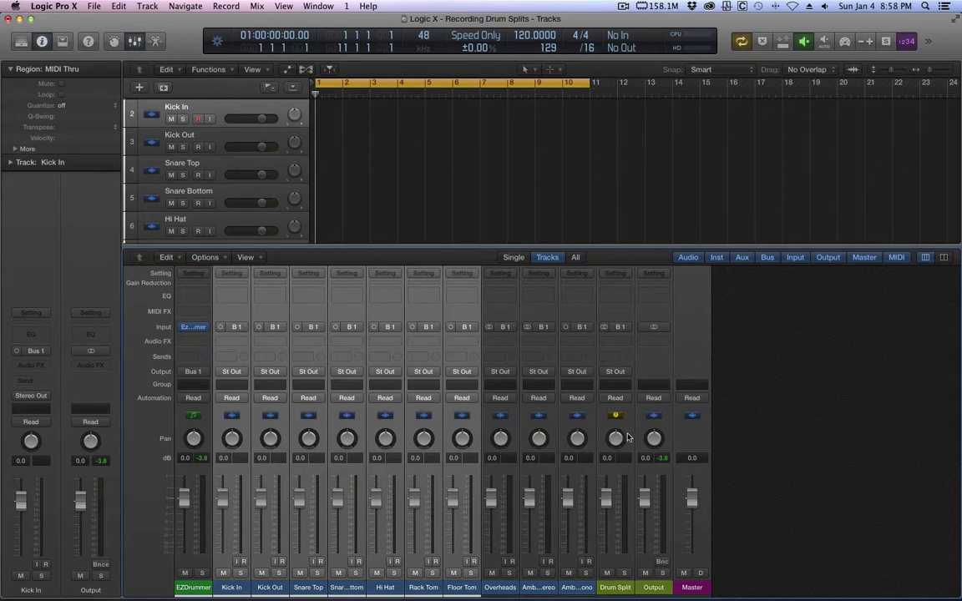
- Set the Drum Split aux channel to No Output and turn on input monitoring for the Kick In track
left_click(616, 372)
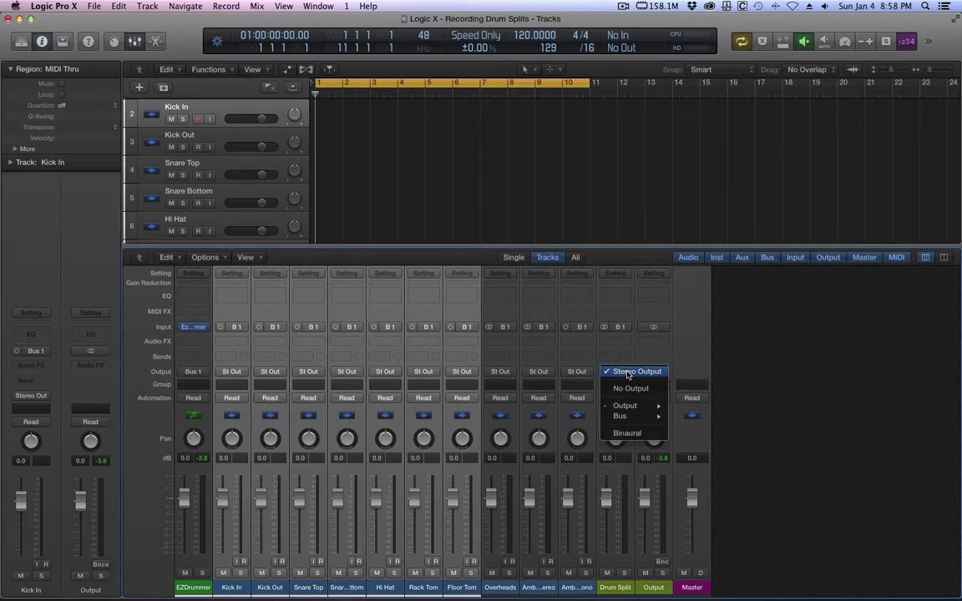
left_click(628, 388)
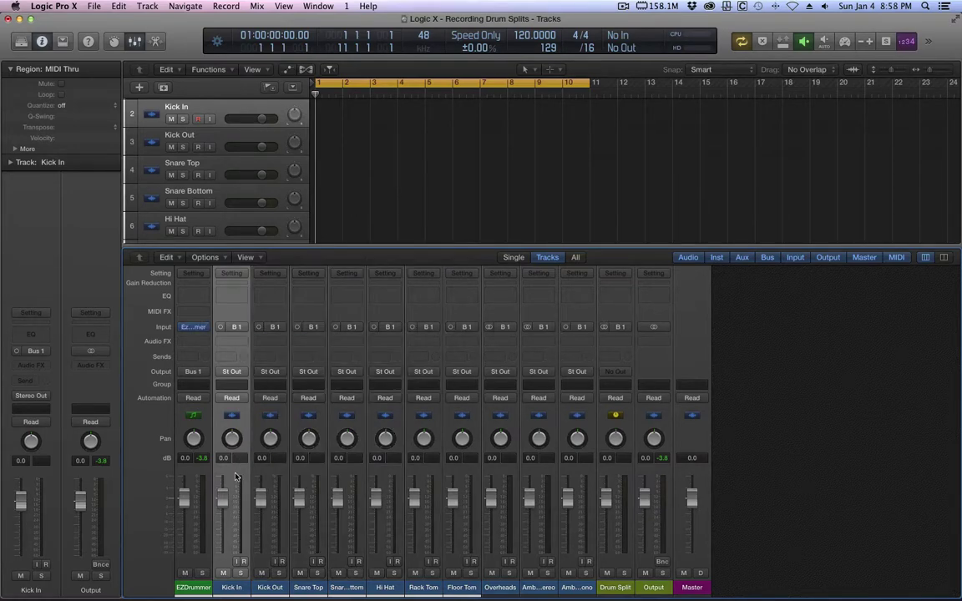
left_click(240, 561)
key("x")
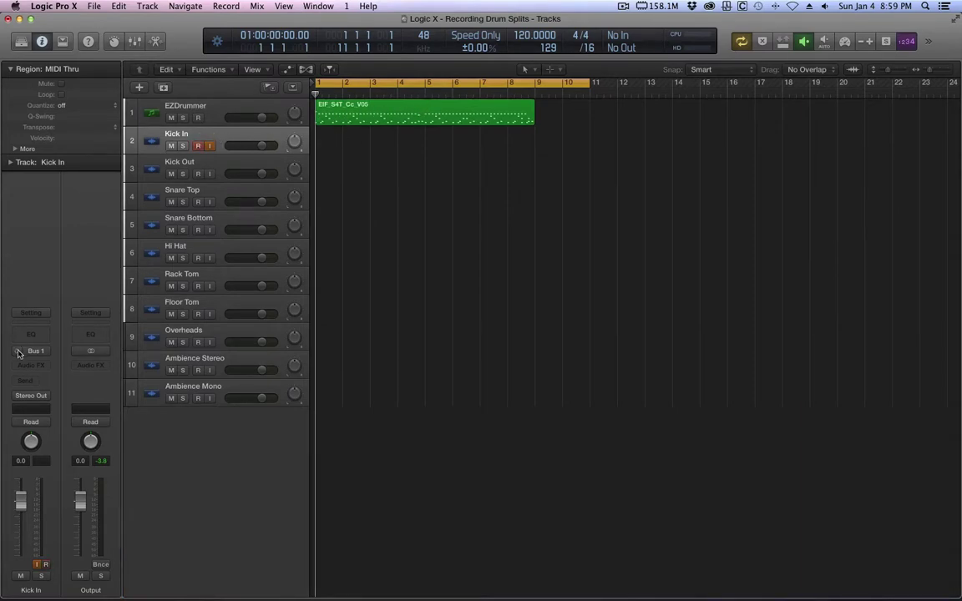
- Open EzDrummer's internal mixer from the EZDrummer track and solo the KD In channel
left_click(175, 102)
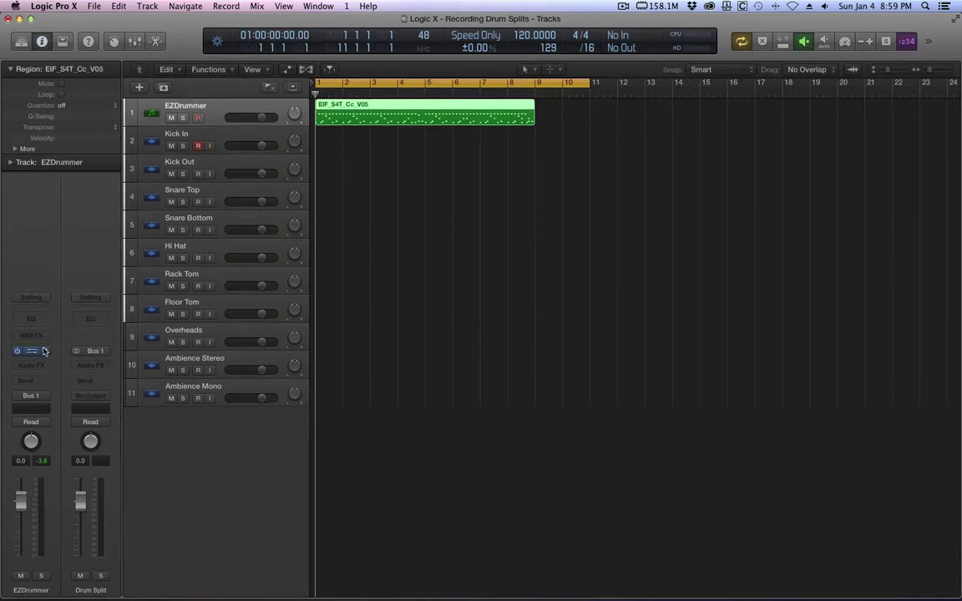
left_click(34, 351)
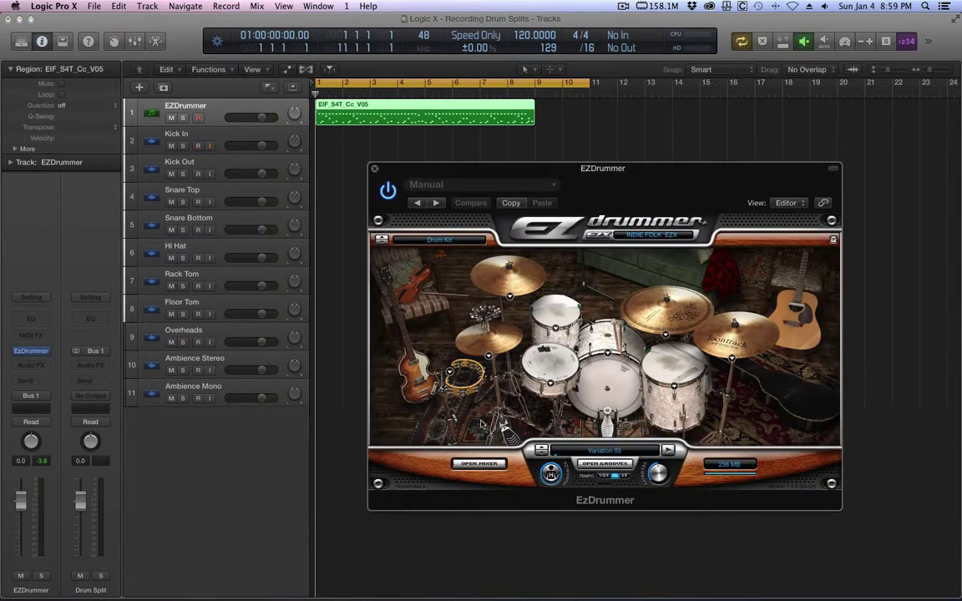
left_click(481, 465)
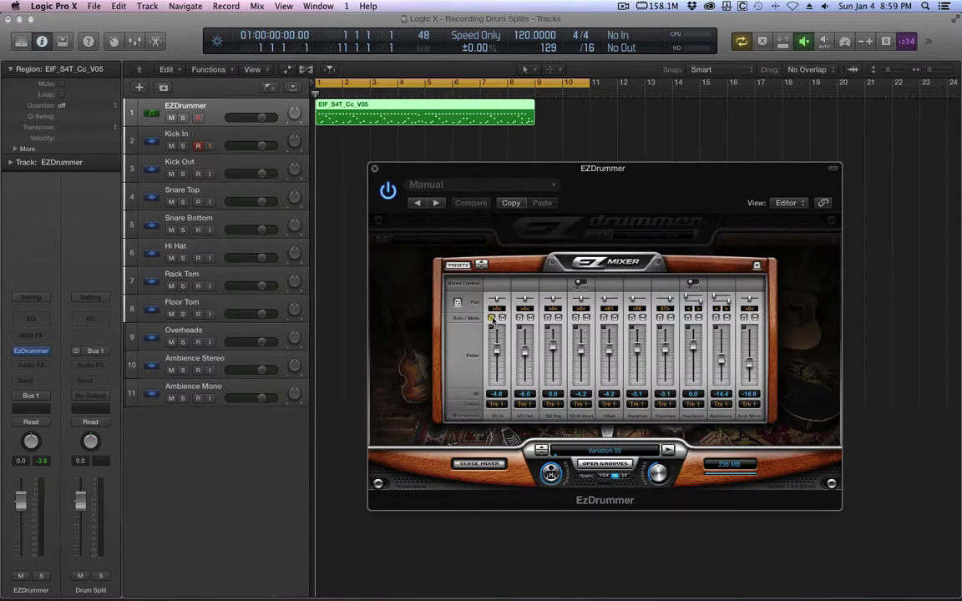
- Record-enable the Kick In and EZDrummer tracks and record the soloed kick onto Kick In from bar 1 to just past bar 9
left_click(198, 146)
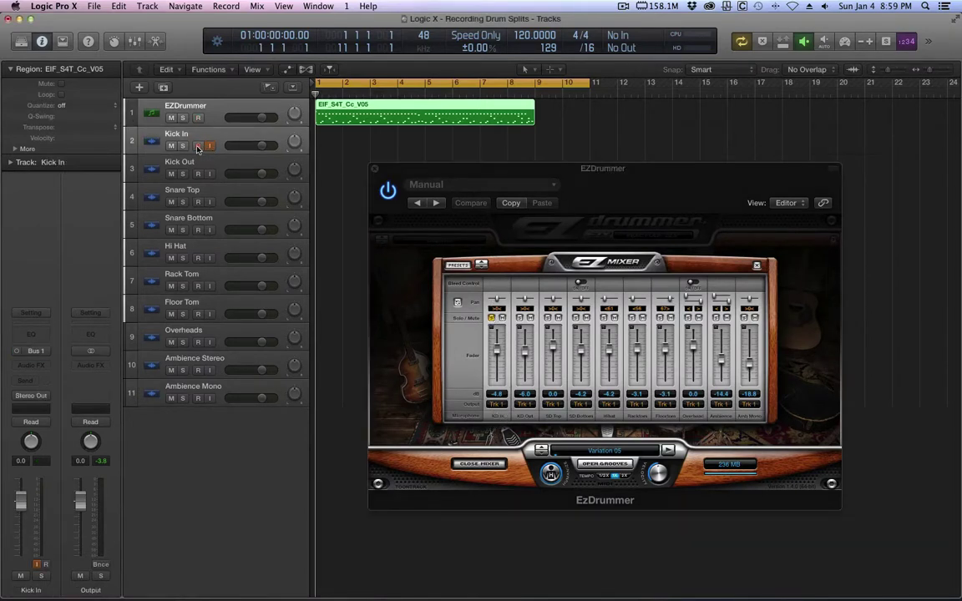
left_click(192, 121)
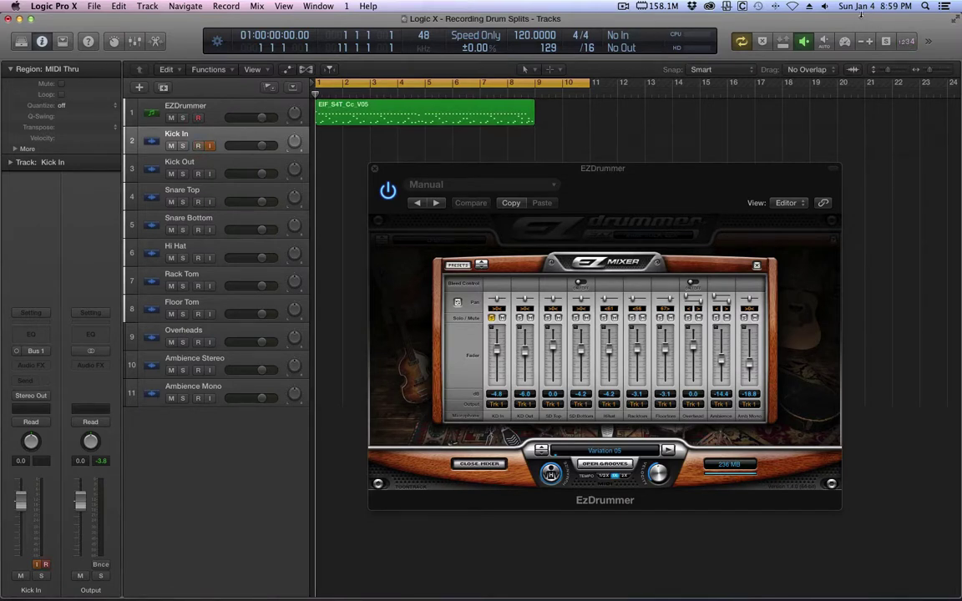
key("r")
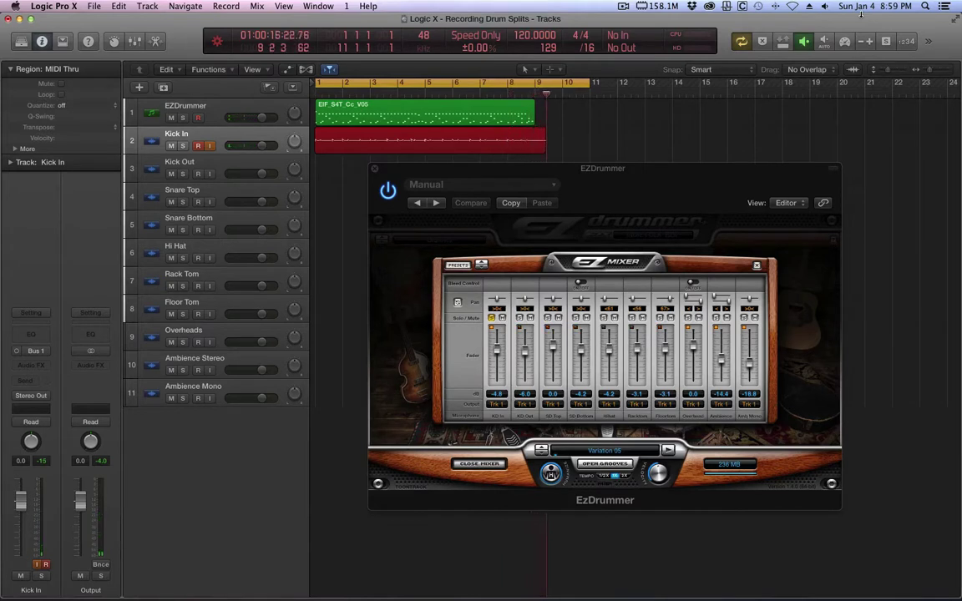
key("space")
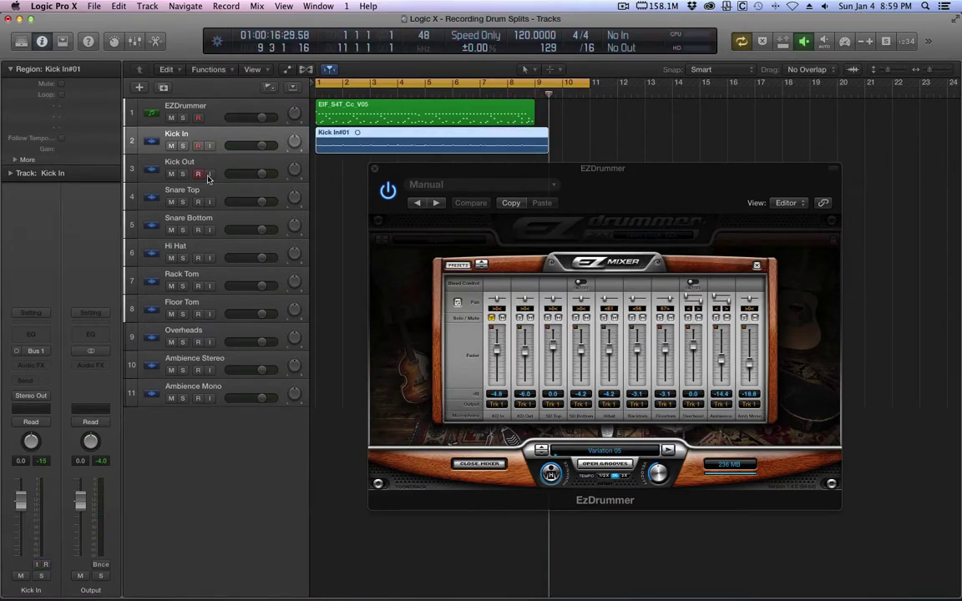
- Arm Kick Out with input monitoring, solo the KD Out channel, and record it from bar 1 to just past bar 9
left_click(209, 175)
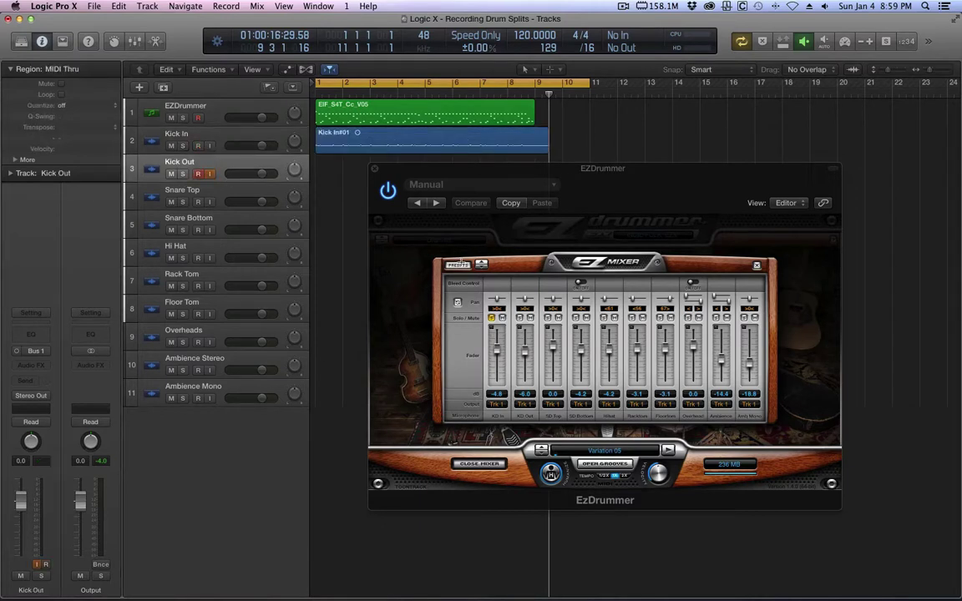
left_click(519, 318)
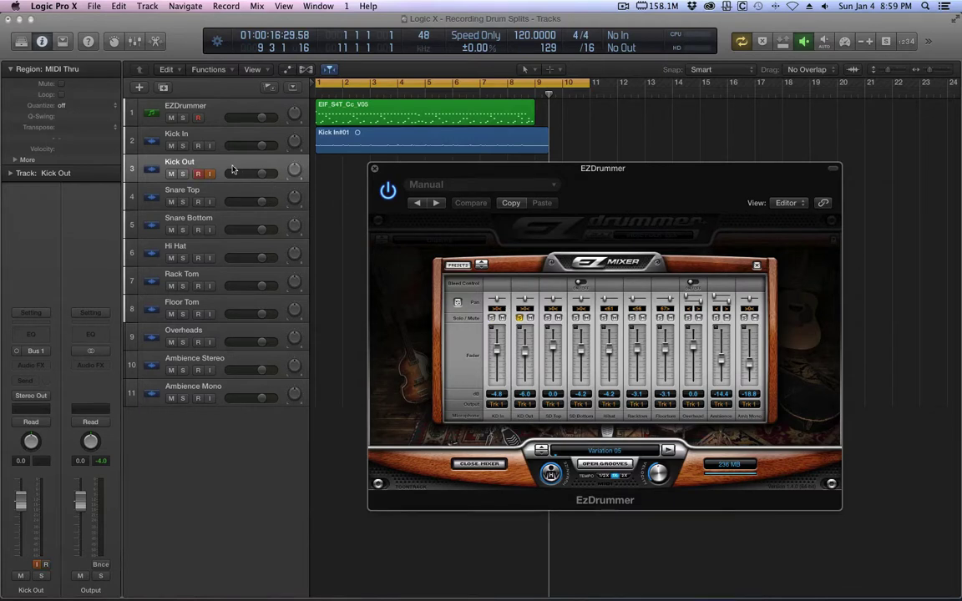
key("r")
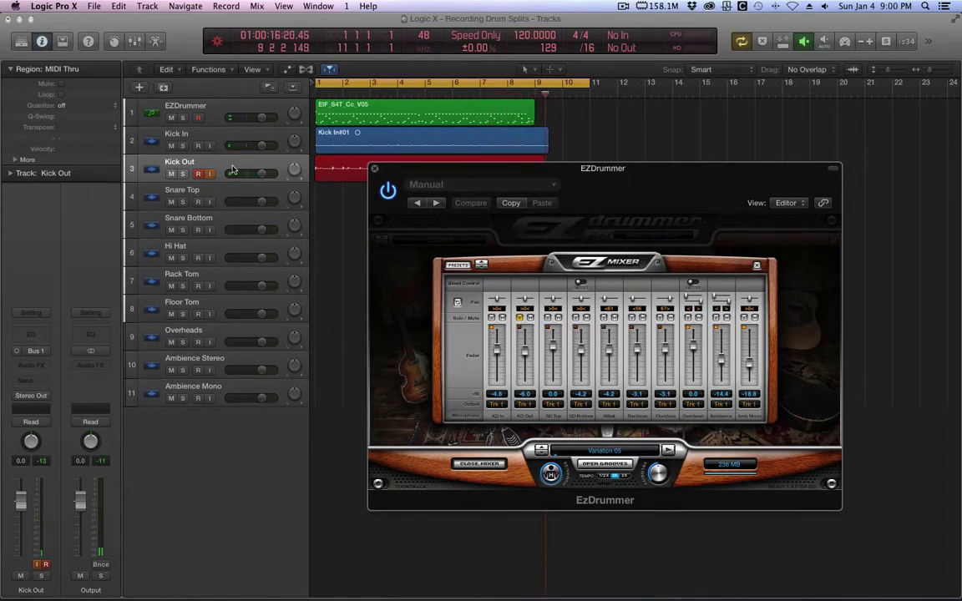
key("space")
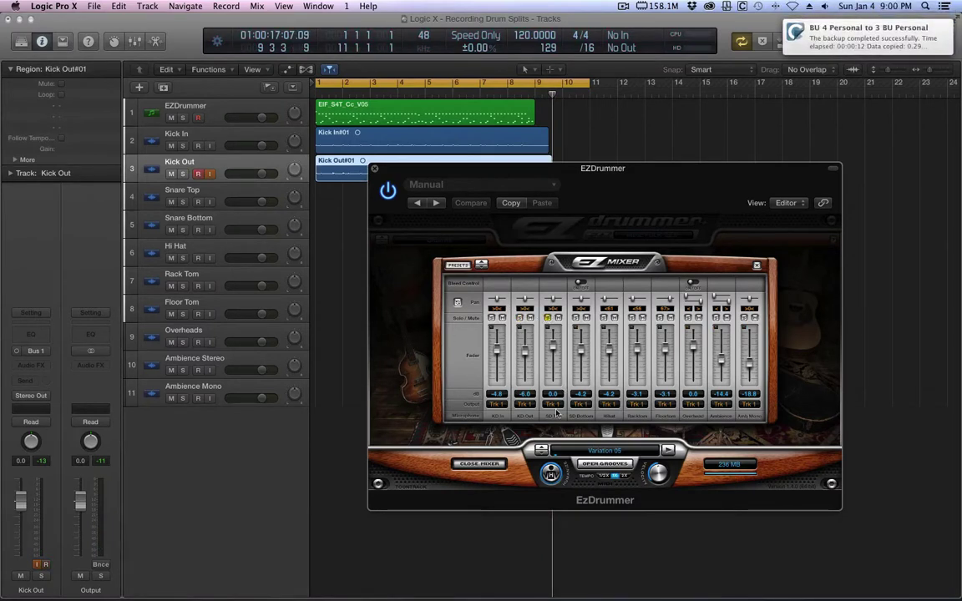
left_click(205, 173)
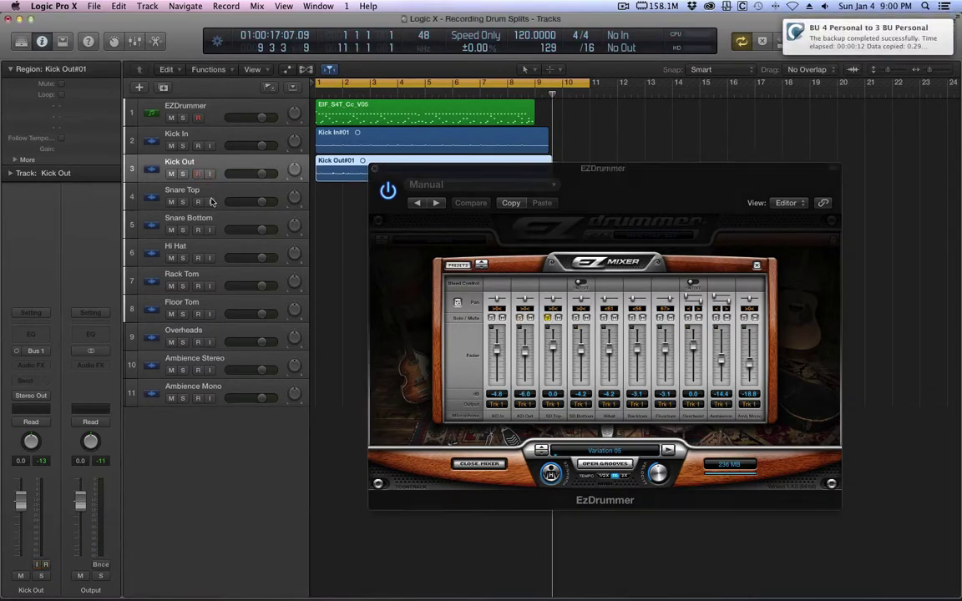
- Arm Snare Top with input monitoring and record the soloed SD Top channel onto it from bar 1 to just past bar 9
left_click(199, 203)
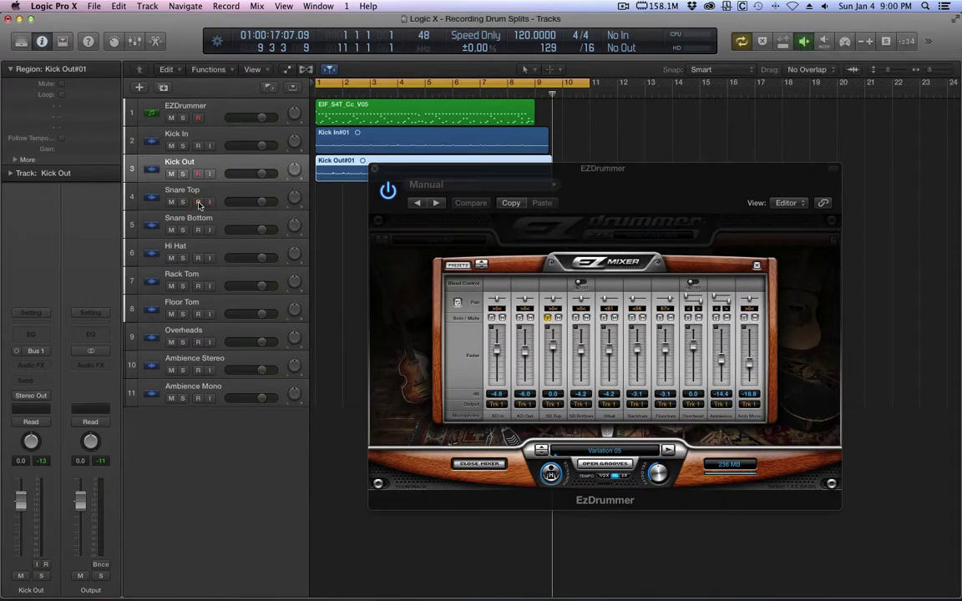
left_click(212, 194)
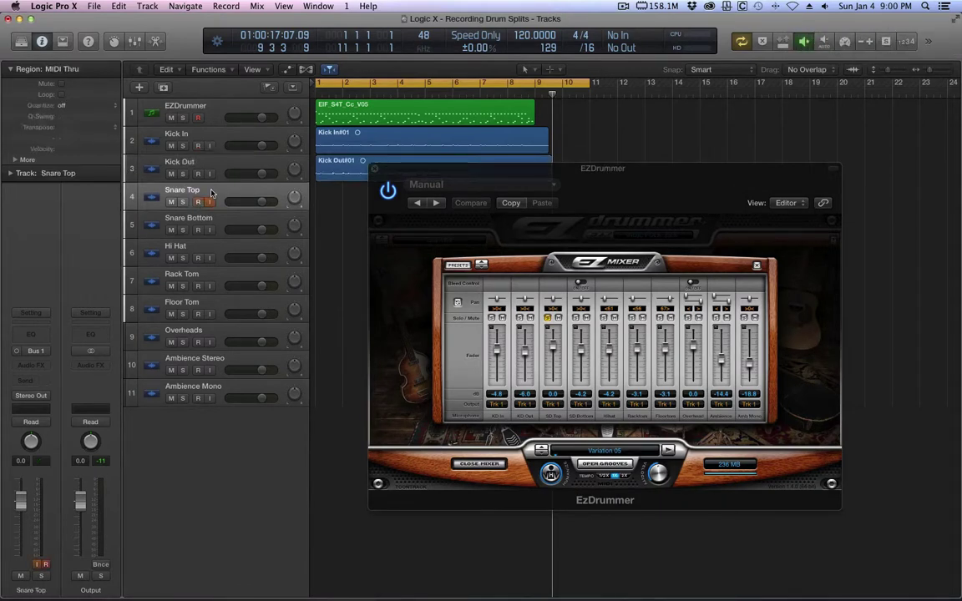
key("r")
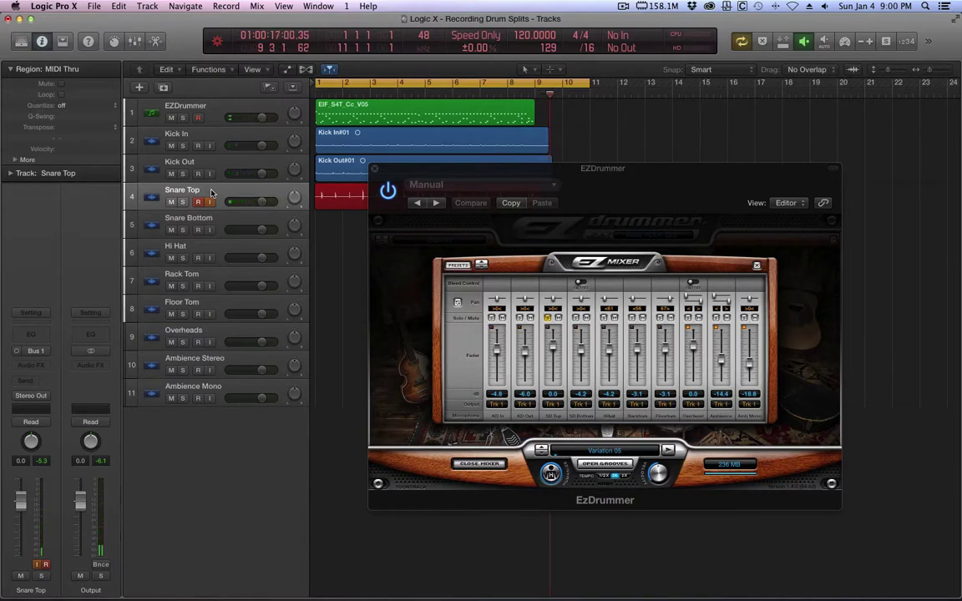
key("space")
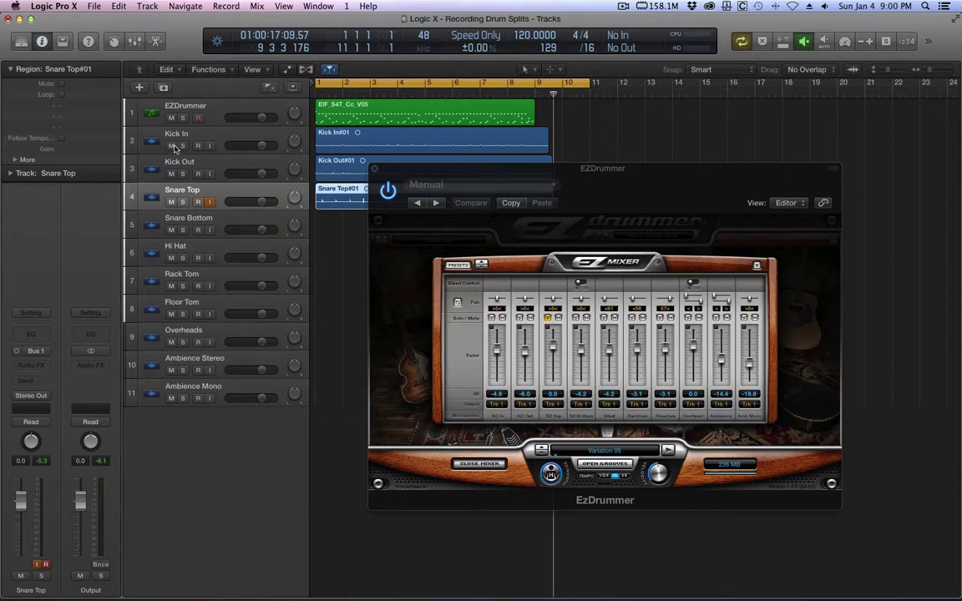
- Mute the Kick In and Kick Out tracks and play the session from the start to check the snare
left_click_drag(172, 146, 172, 175)
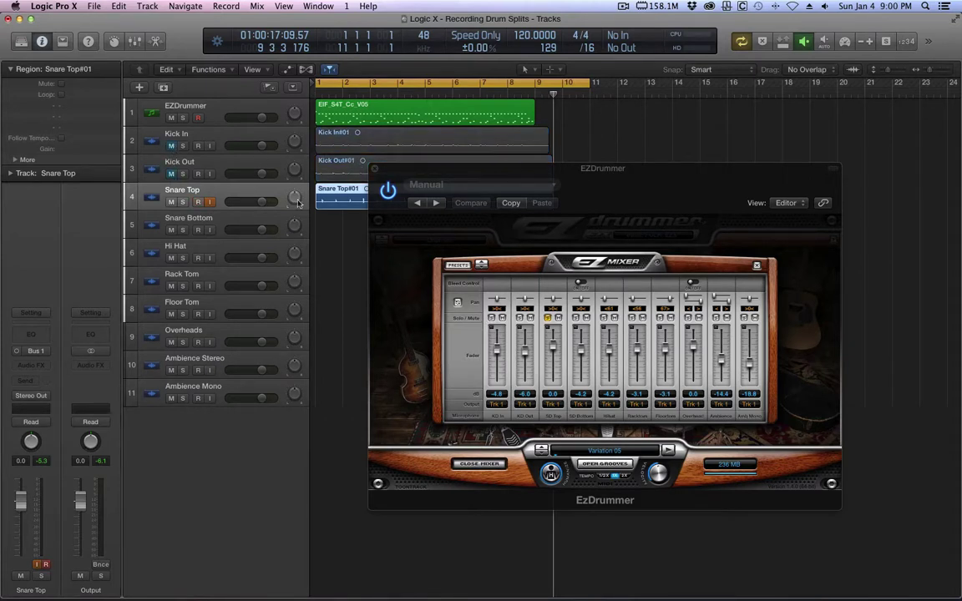
key("Return")
key("space")
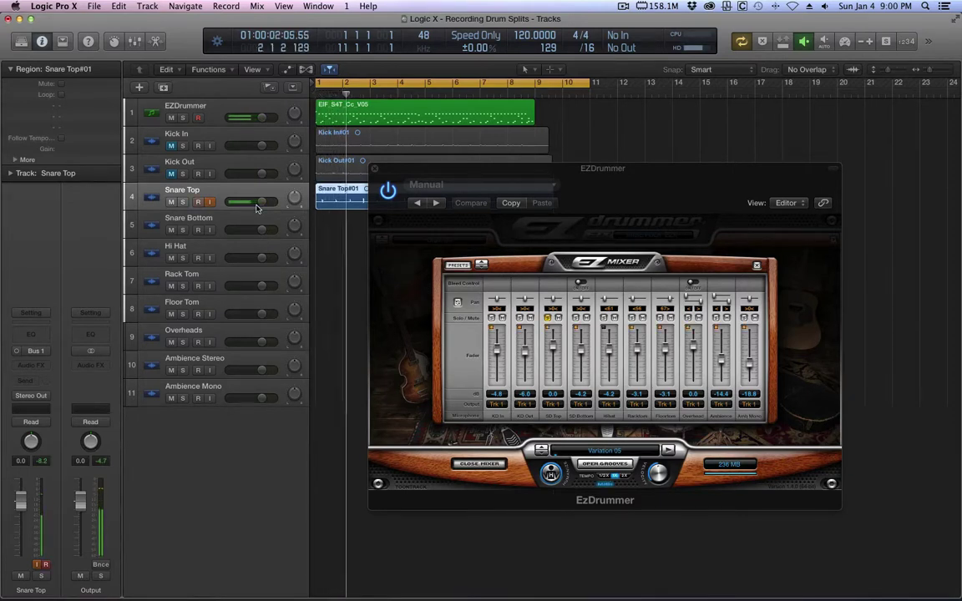
key("space")
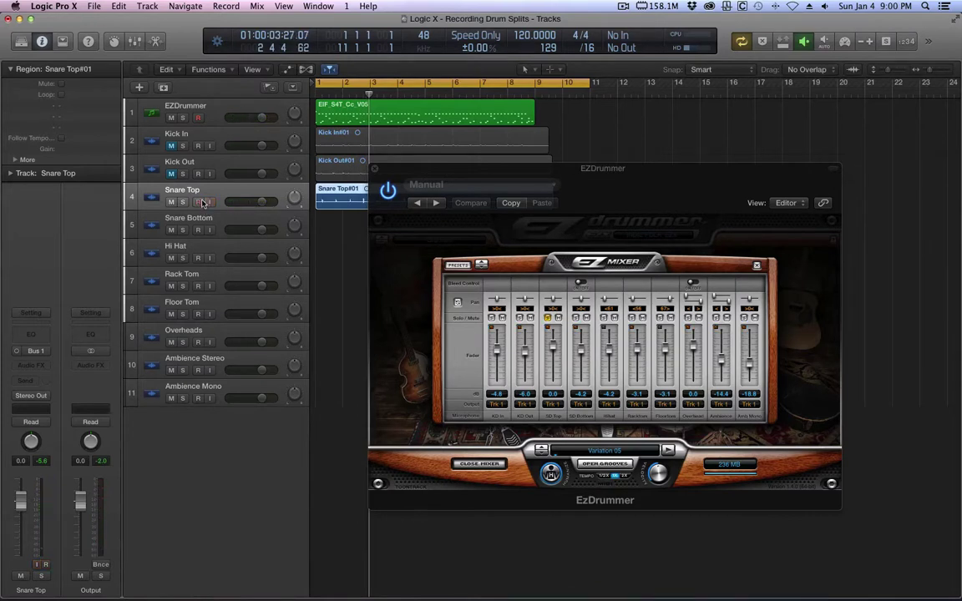
- Mute Snare Top, then record the soloed SD Bottom channel onto Snare Bottom from bar 1 to past bar 9 and mute that track
left_click(170, 202)
left_click(200, 235)
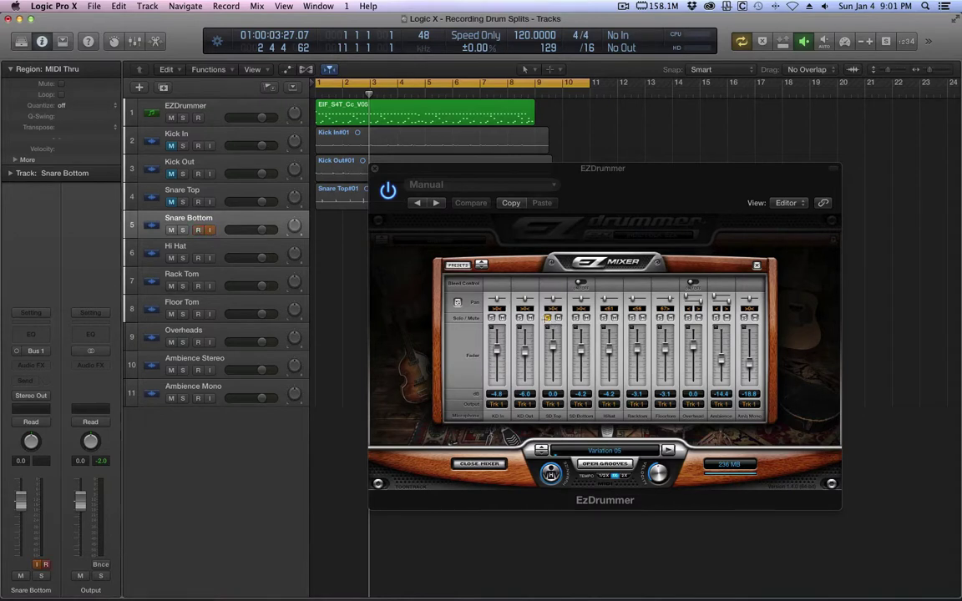
left_click(548, 318)
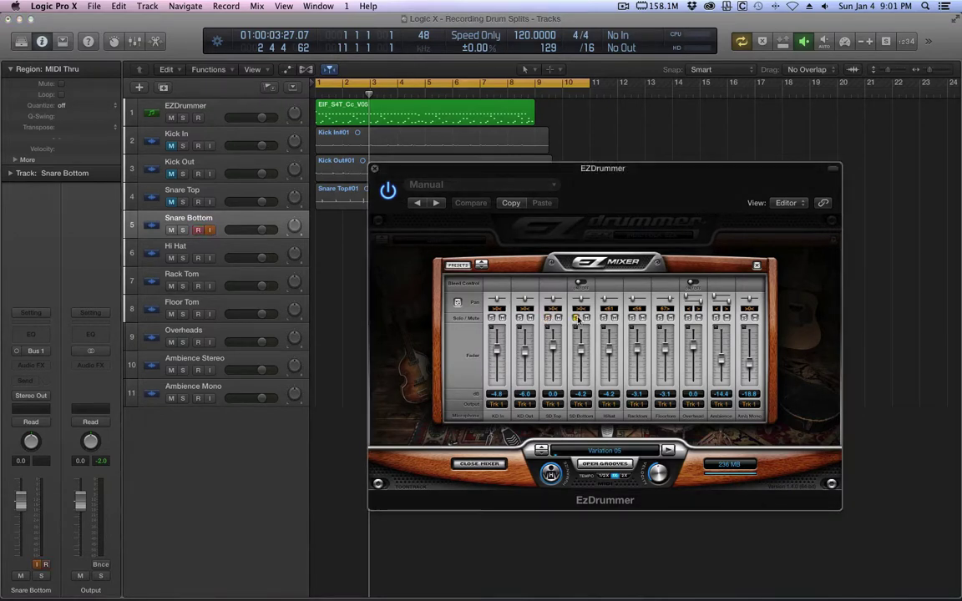
key("r")
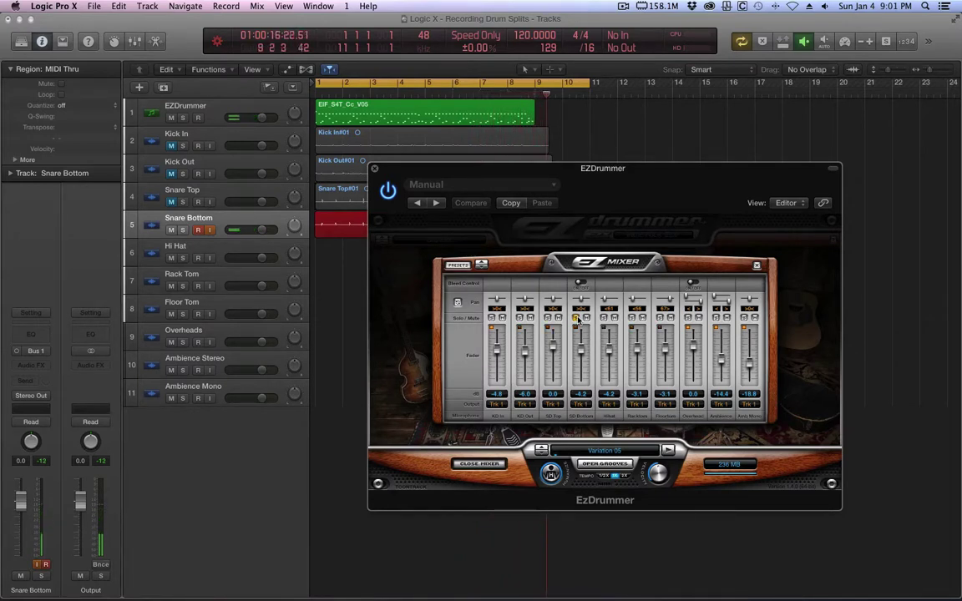
key("space")
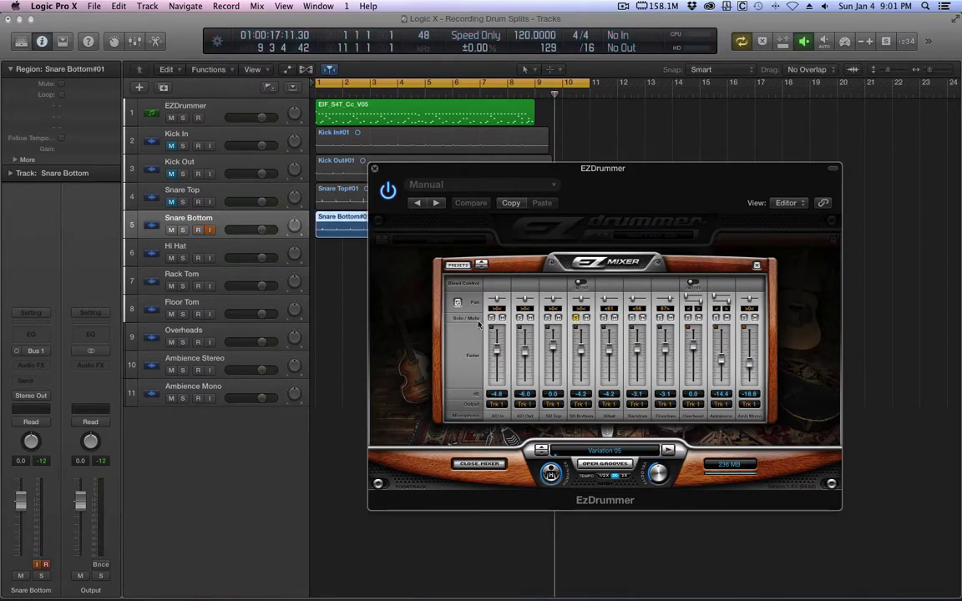
left_click(200, 231)
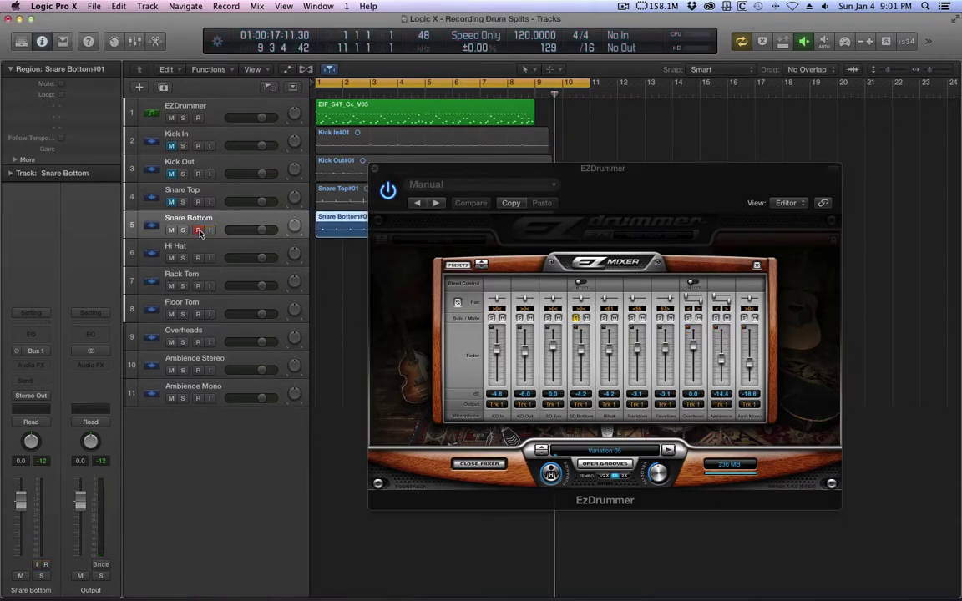
left_click(170, 231)
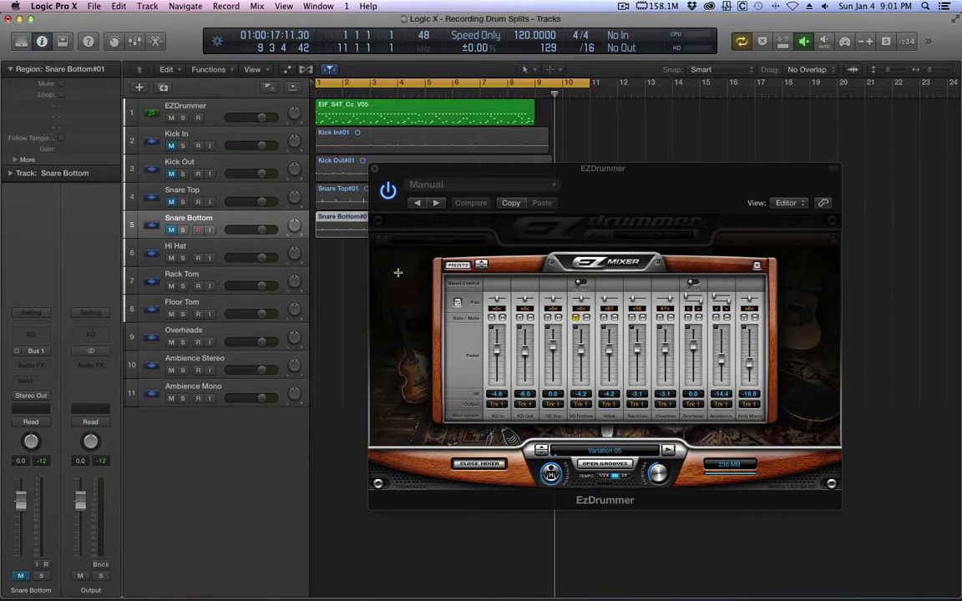
- Record the soloed Hihat channel onto the armed and monitored Hi Hat track from bar 1 to nearly bar 10, and mute the track
left_click(234, 244)
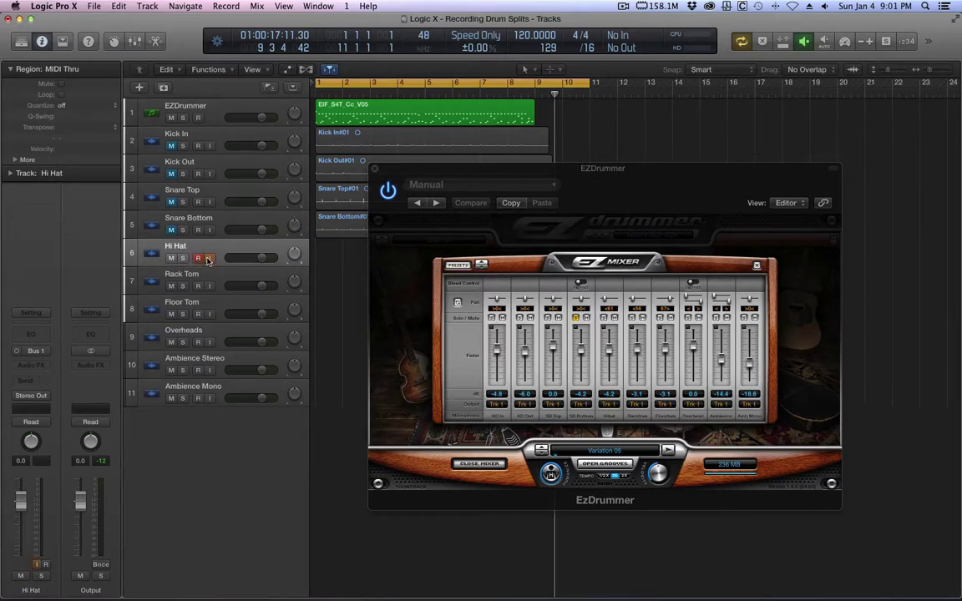
left_click(605, 320)
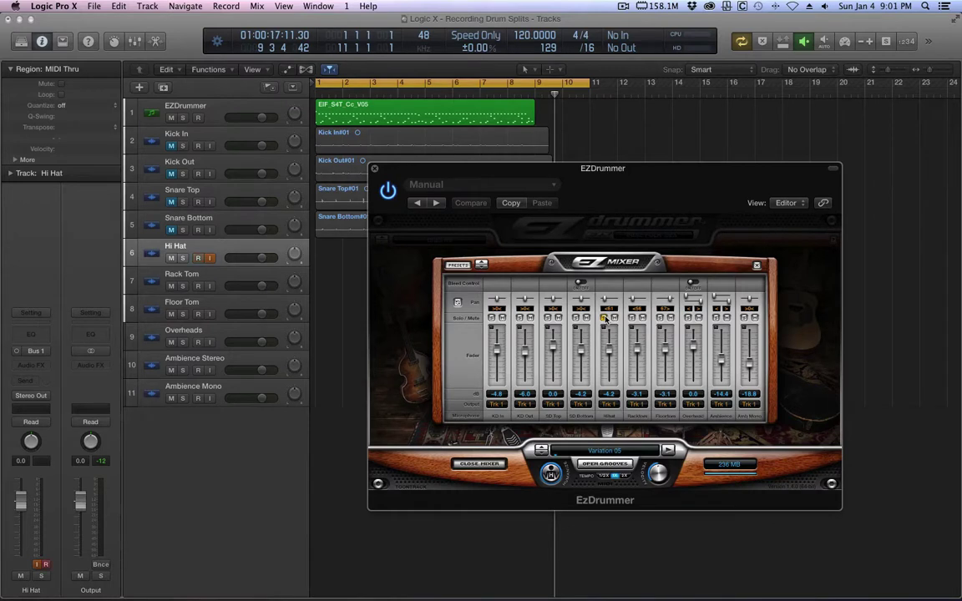
key("r")
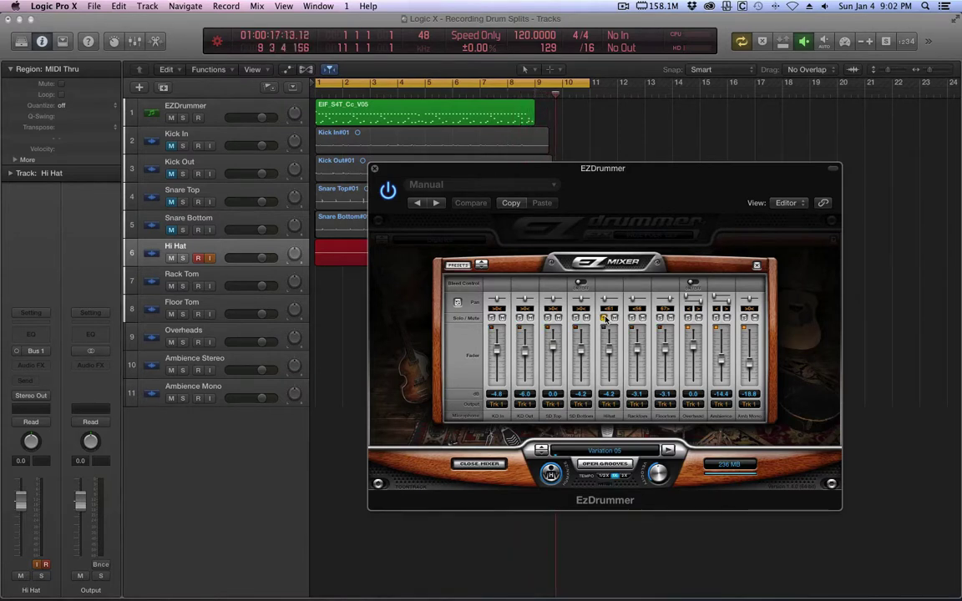
key("space")
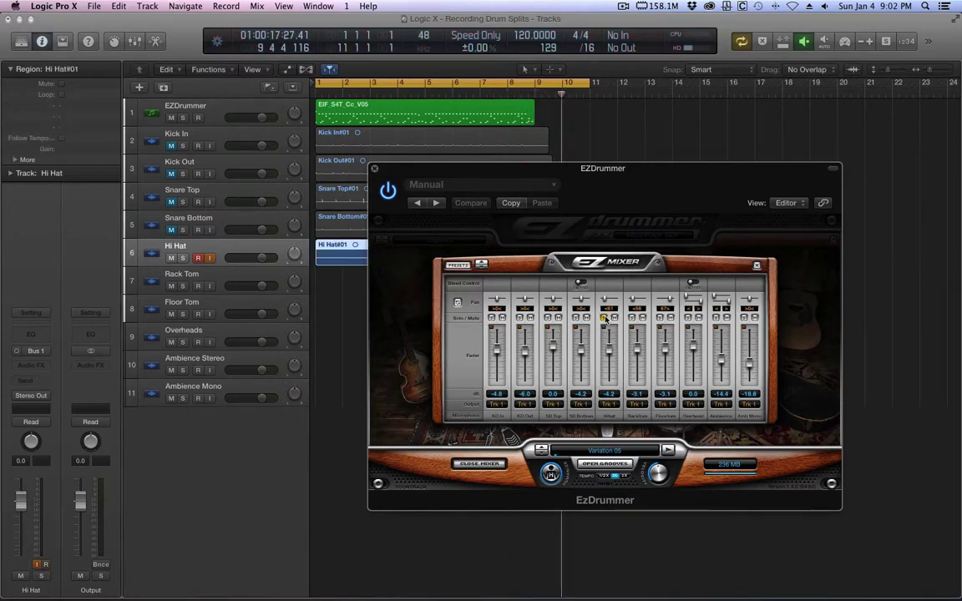
left_click(198, 259)
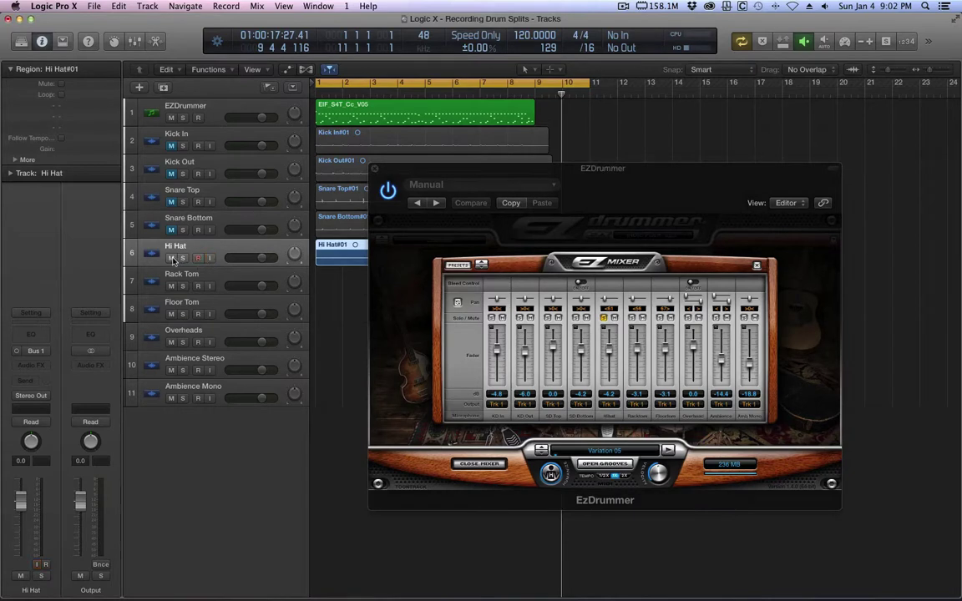
left_click(171, 258)
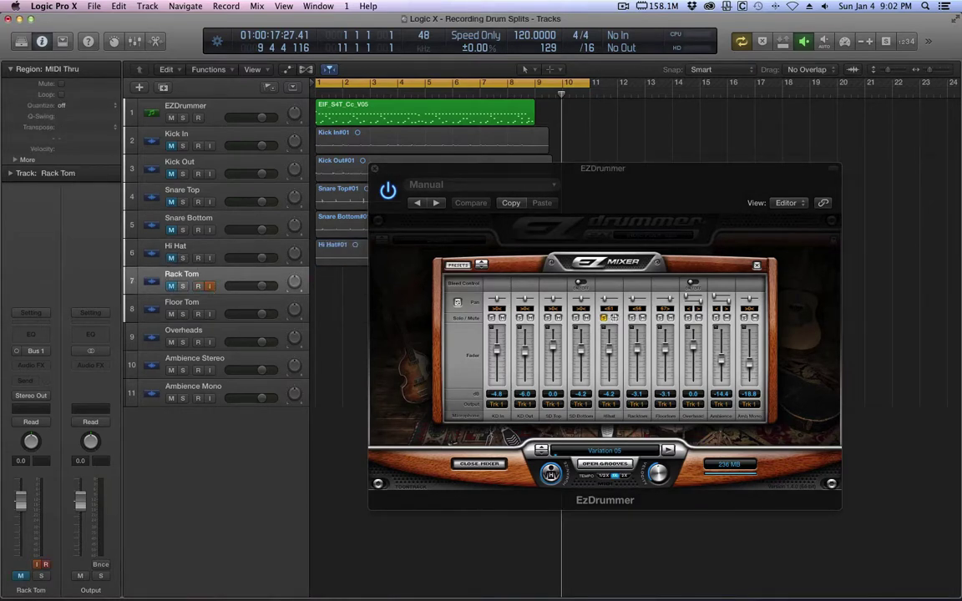
- Solo the Racktom channel and record it onto Rack Tom from bar 1 to just past bar 10, unmuting the track during the take
left_click(614, 318)
left_click(632, 318)
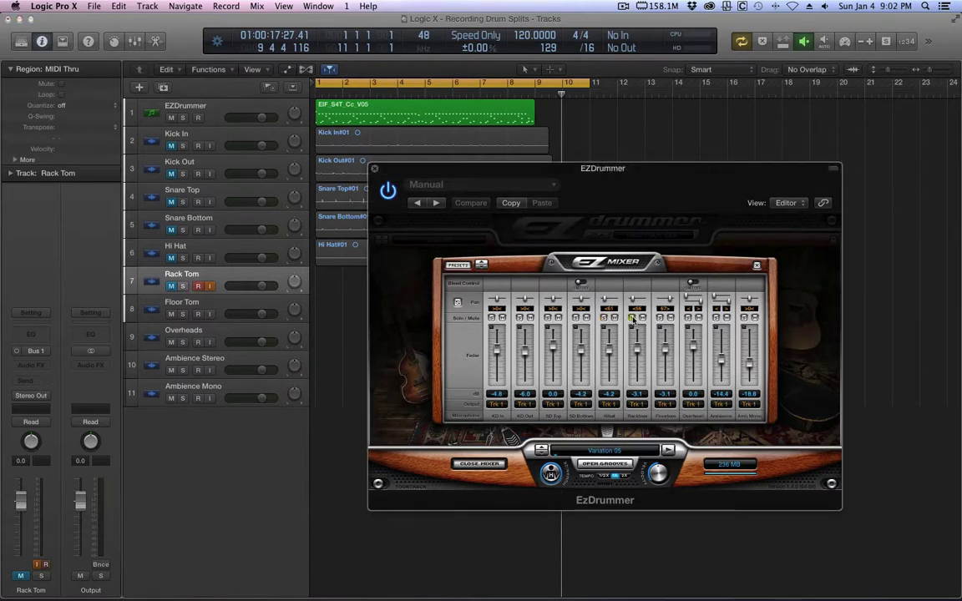
key("r")
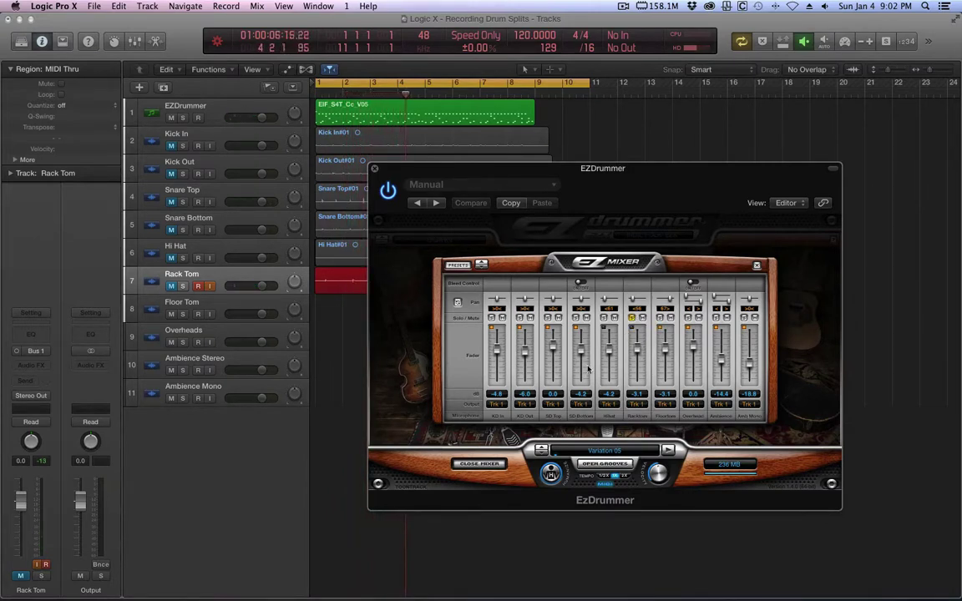
left_click(172, 288)
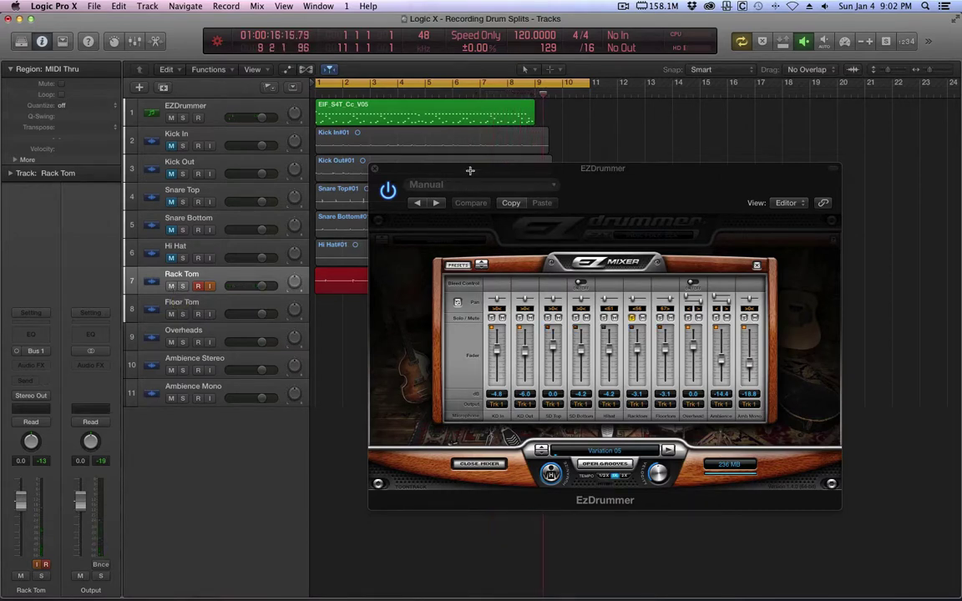
left_click_drag(468, 168, 724, 171)
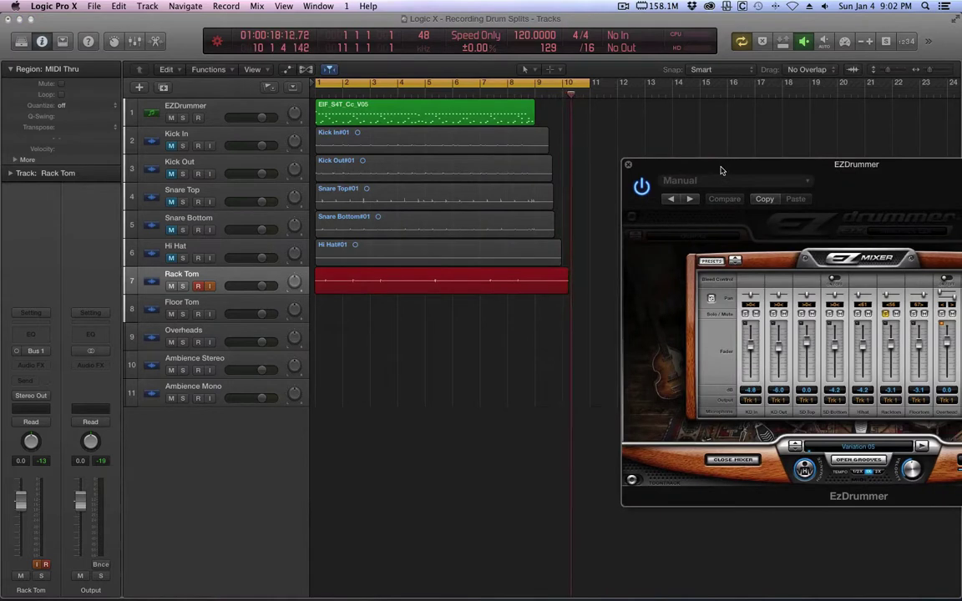
key("space")
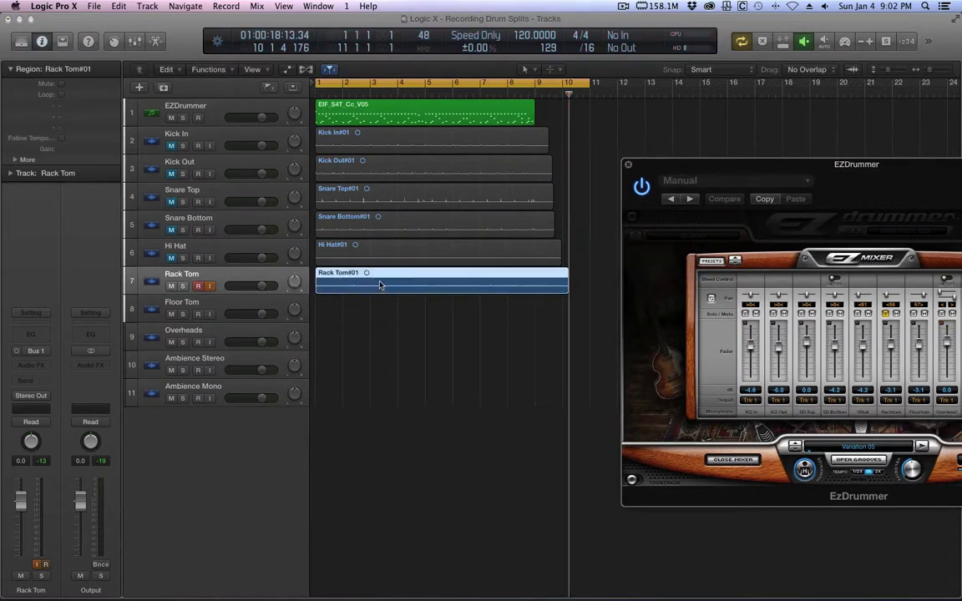
- Disarm and mute the Rack Tom track, and enable recording and input monitoring on Floor Tom
left_click(210, 287)
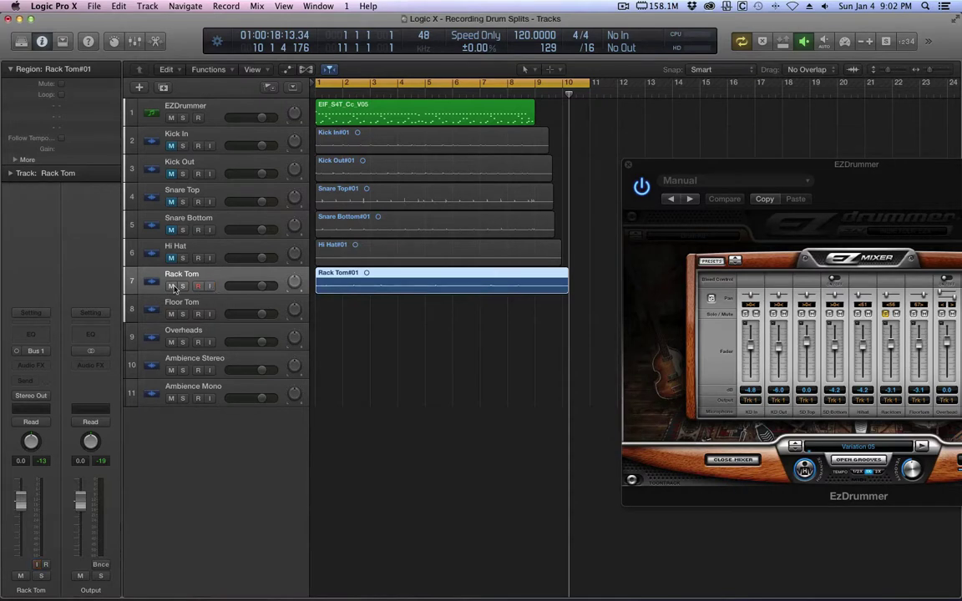
left_click(171, 286)
left_click(198, 314)
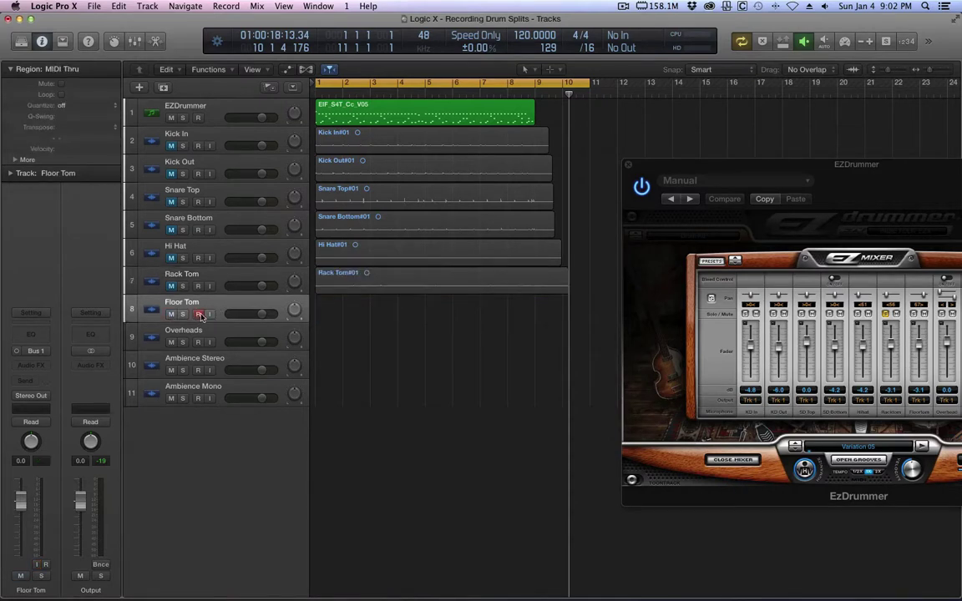
left_click(210, 314)
- Solo the Floortom channel in the EZ Mixer and record it onto the Floor Tom track from bar 1 to just past bar 9
left_click_drag(865, 185, 602, 235)
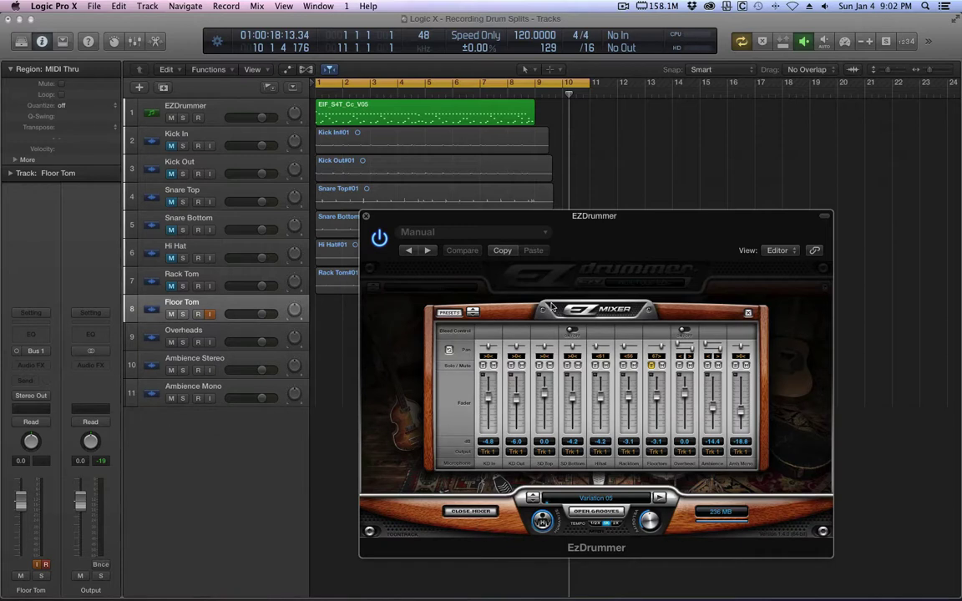
key("r")
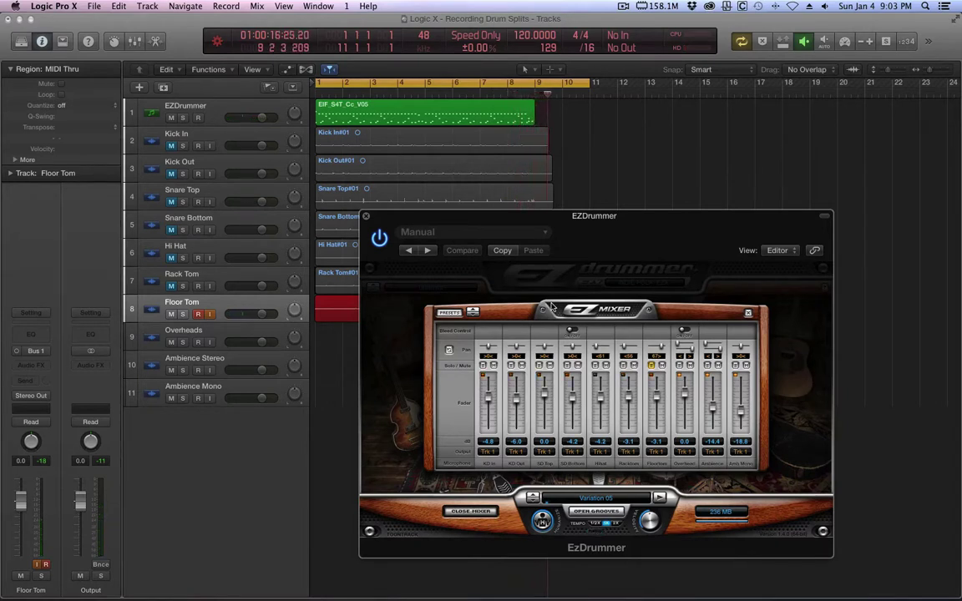
key("space")
- Disarm and mute the Floor Tom track, and enable recording and input monitoring on Overheads
left_click(197, 314)
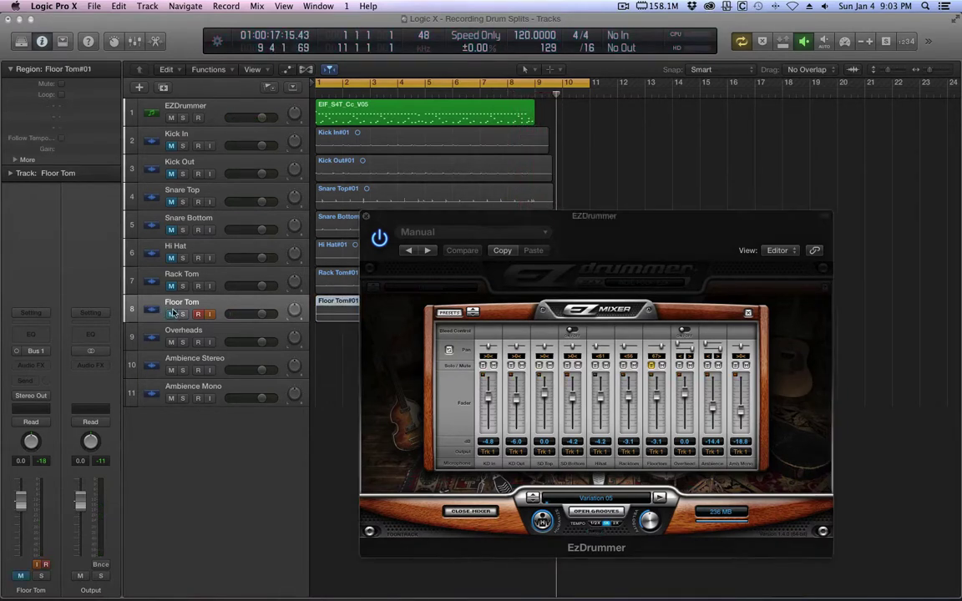
left_click(216, 332)
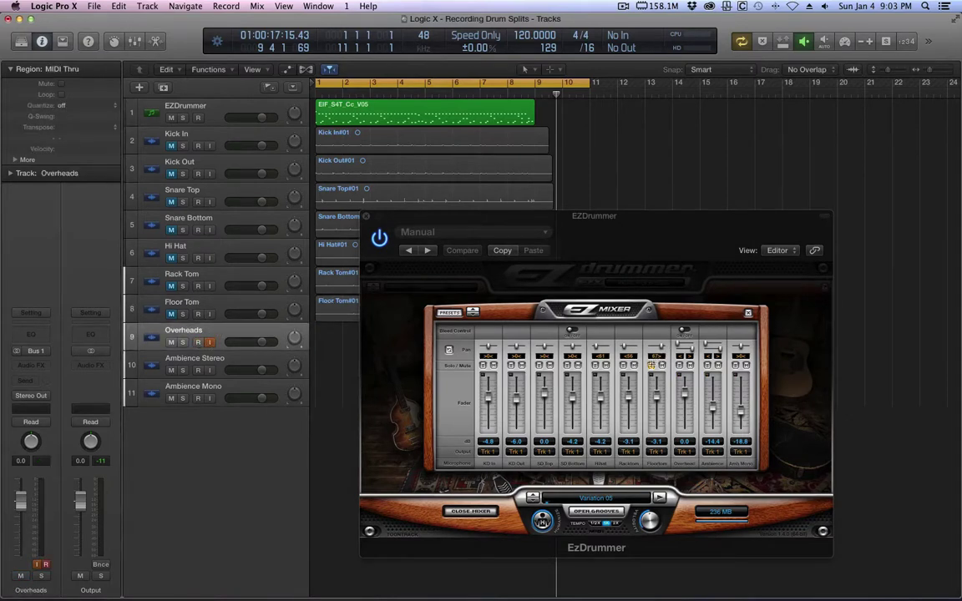
- Solo the Overhead channel in the EZ Mixer and record it onto the Overheads track from bar 1 to just past bar 10
left_click(651, 366)
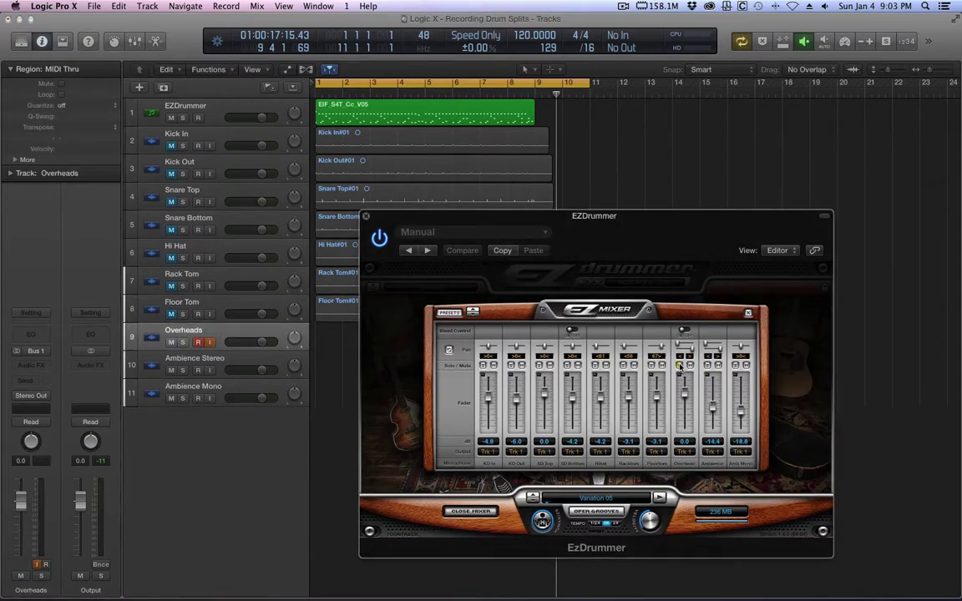
key("r")
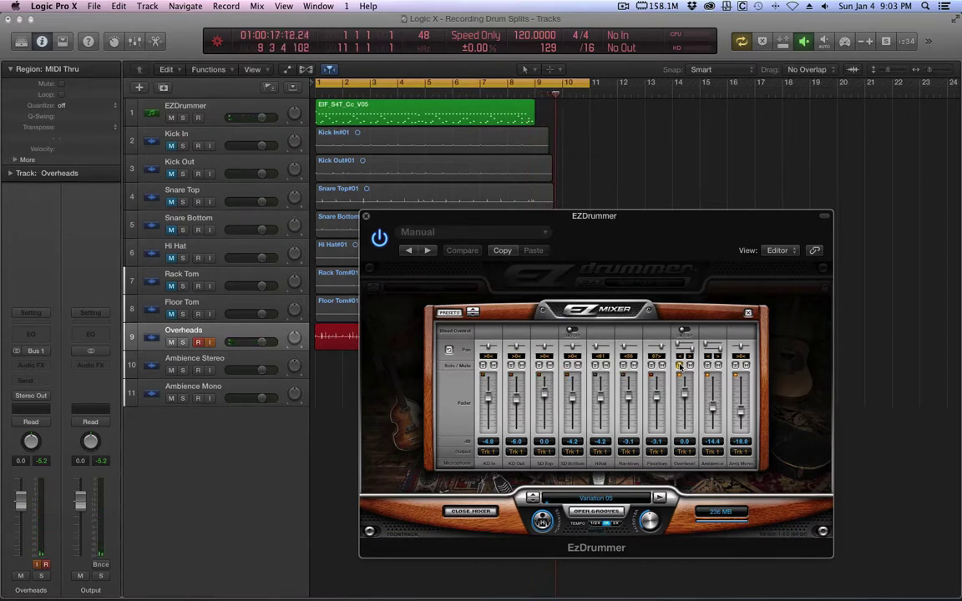
key("space")
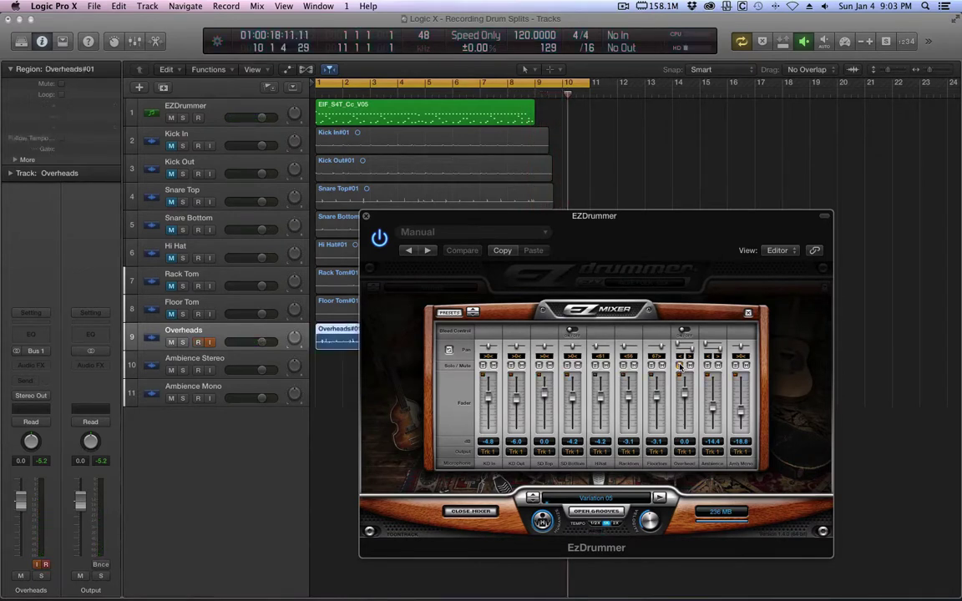
- Disarm and mute the Overheads track, solo only the Ambience channel in the EZ Mixer, and enable recording and input monitoring on Ambience Stereo
left_click(199, 344)
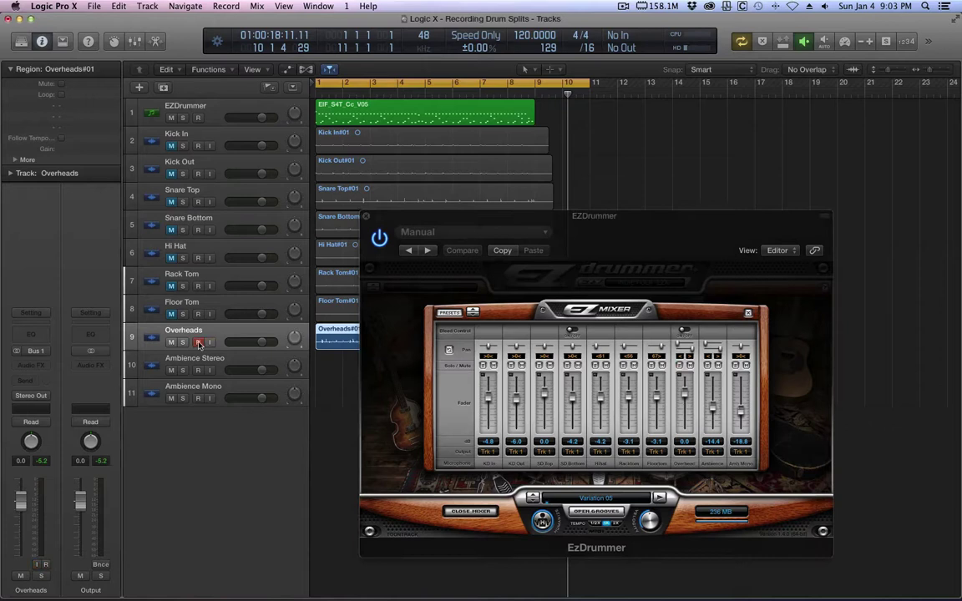
left_click(707, 365)
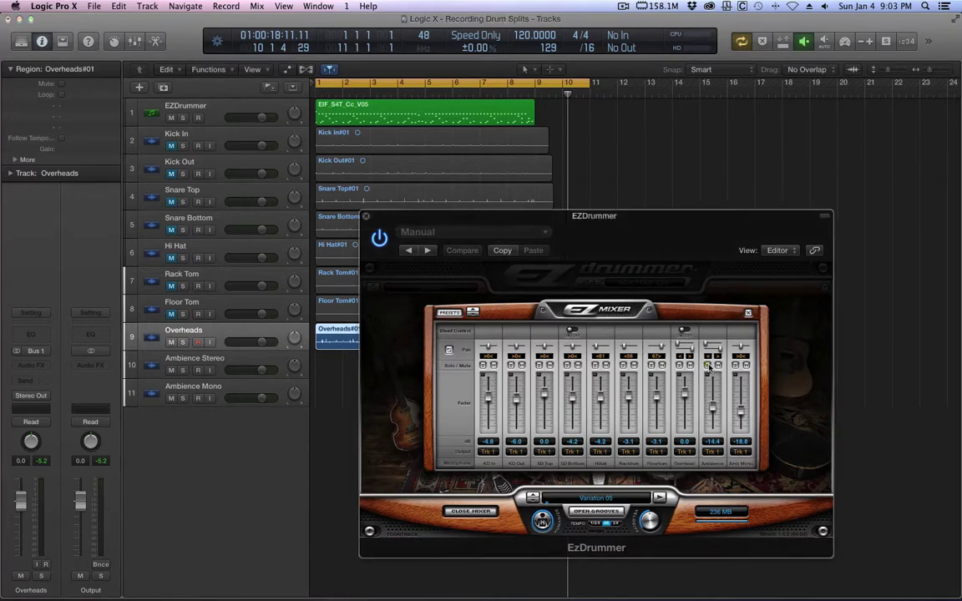
left_click(215, 358)
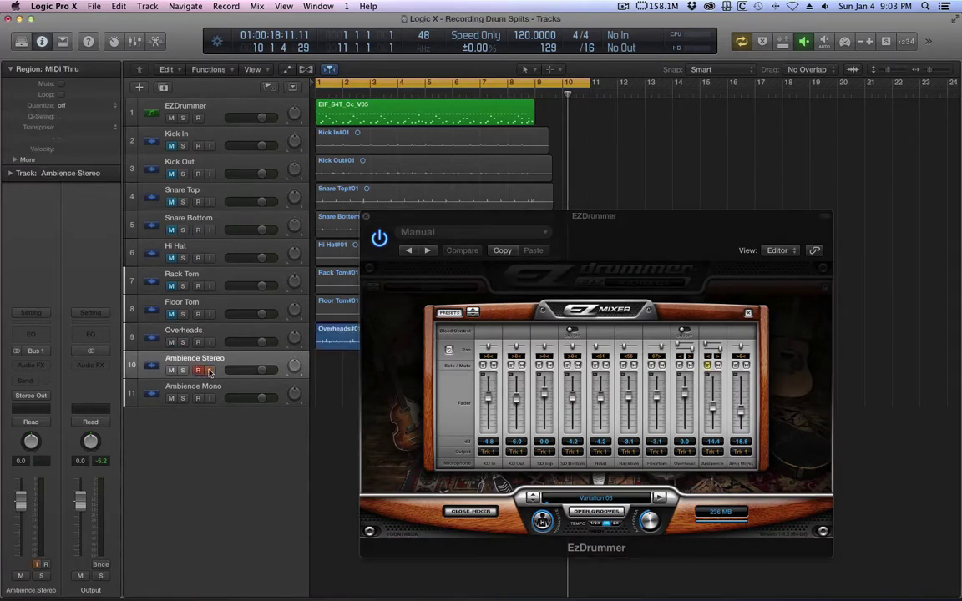
left_click(172, 342)
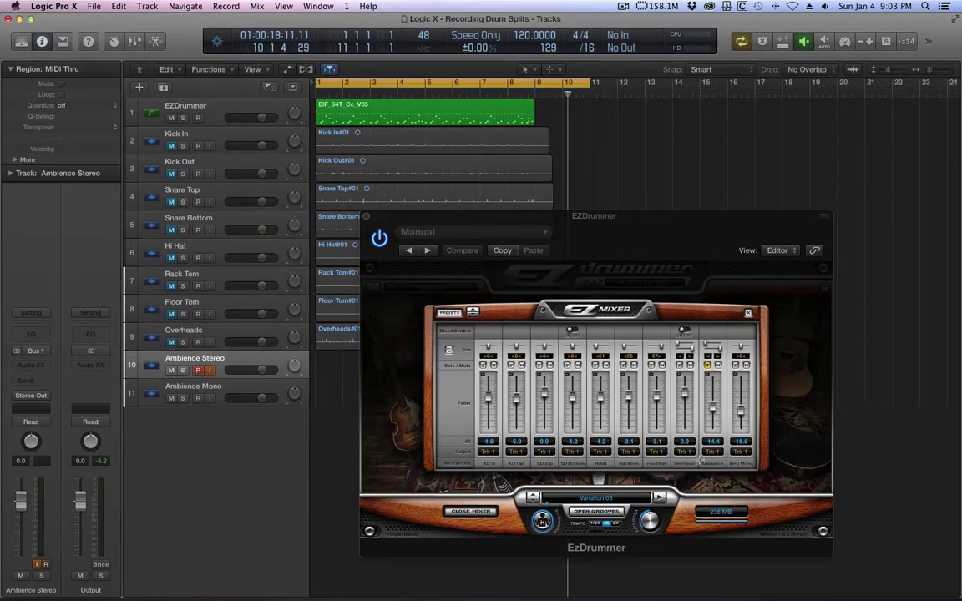
- Record the soloed Ambience channel onto the Ambience Stereo track from bar 1 to just before bar 10
key("Return")
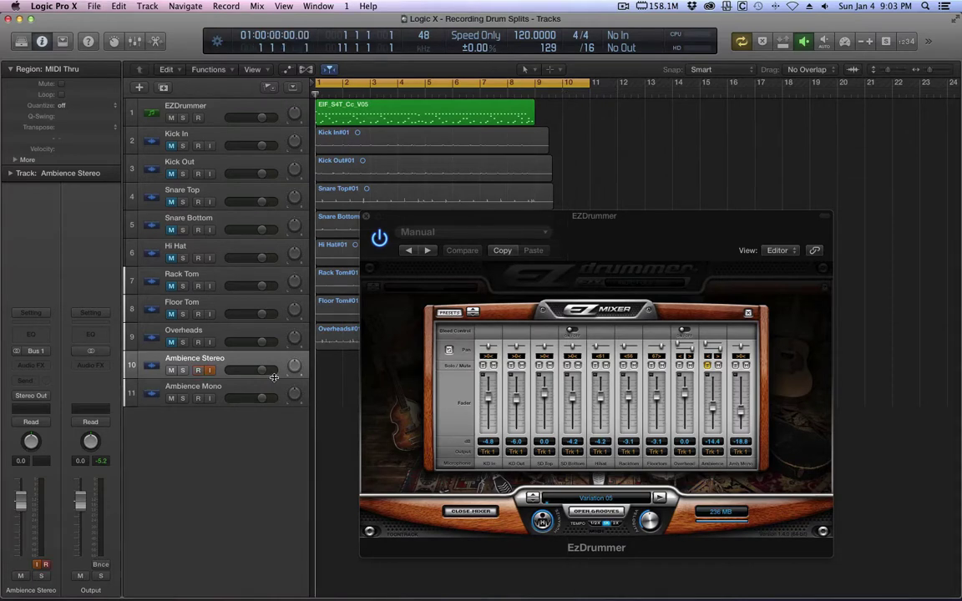
key("r")
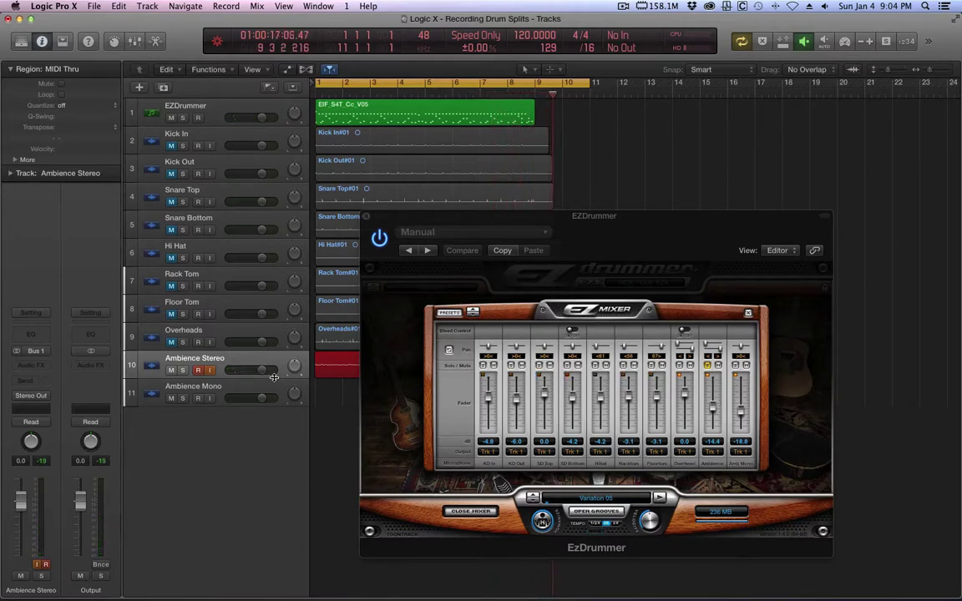
key("space")
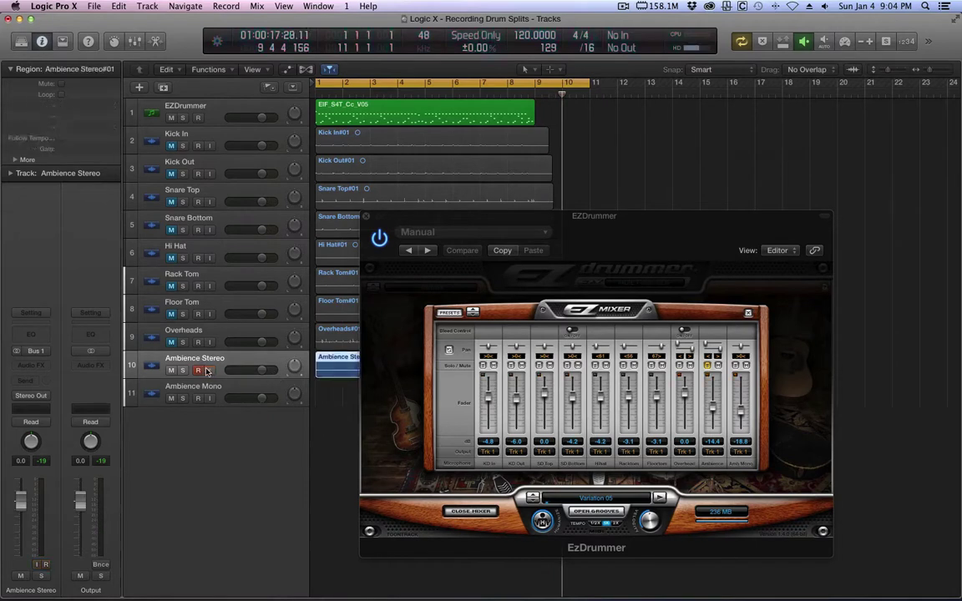
- Disarm and mute the Ambience Stereo track, and enable recording and input monitoring on Ambience Mono
left_click(172, 370)
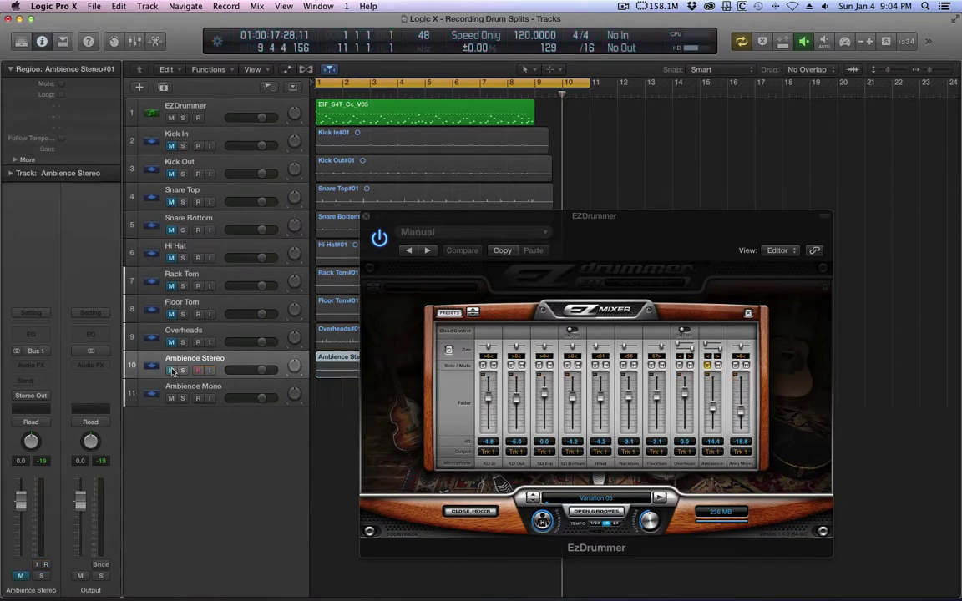
left_click(234, 392)
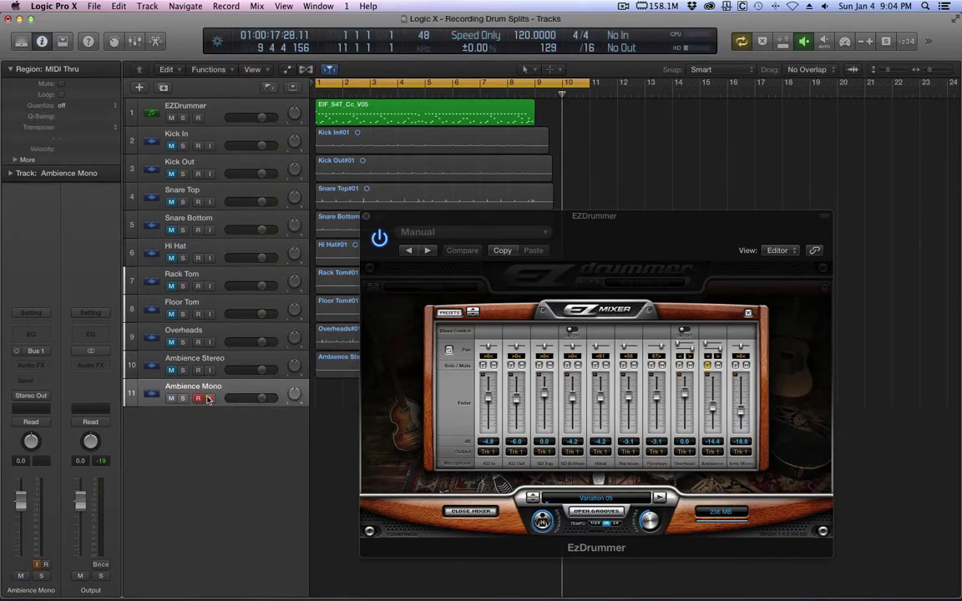
- Solo only the Amb Mono channel in the EZ Mixer and record it onto the Ambience Mono track from bar 1 to just past bar 10
left_click(707, 365)
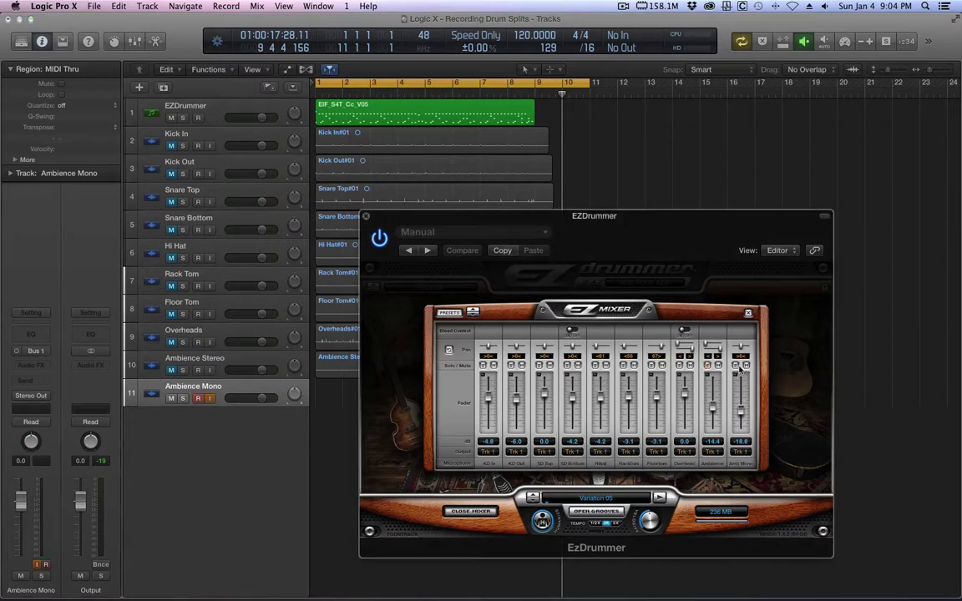
key("Return")
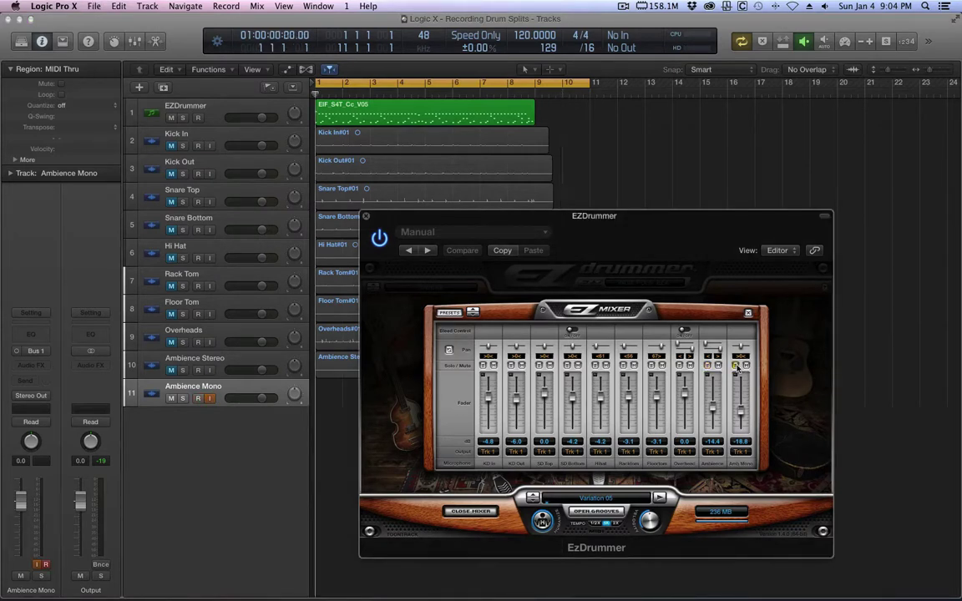
key("r")
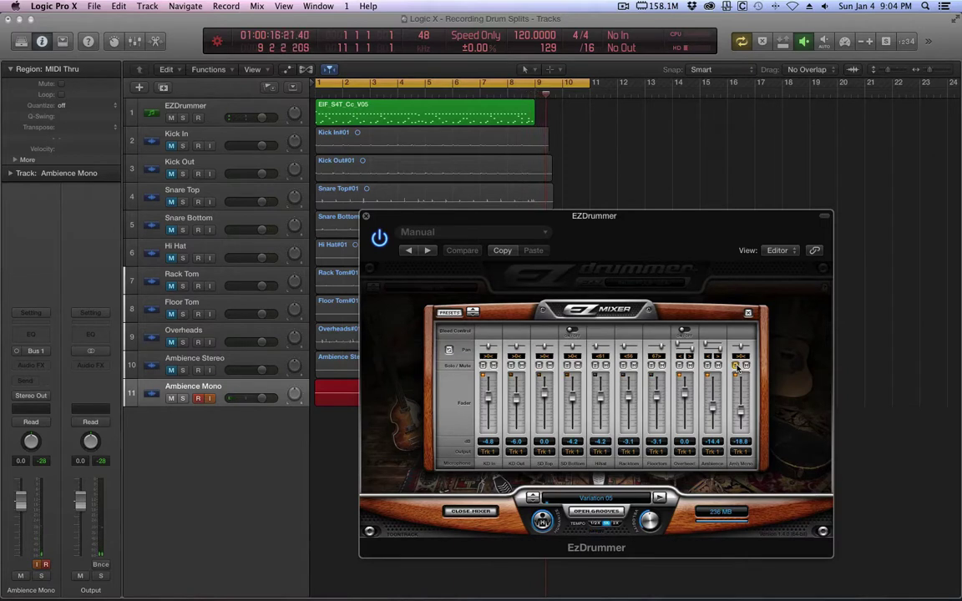
key("space")
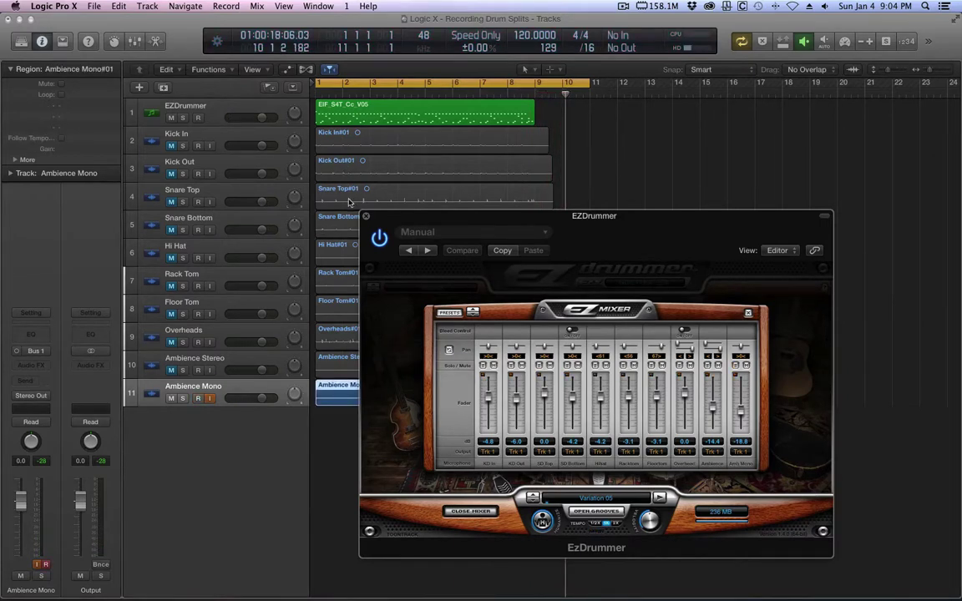
- Close the EZDrummer plug-in window, mute the EZDrummer instrument track, and unmute all recorded drum tracks from Kick In downwards
left_click(364, 218)
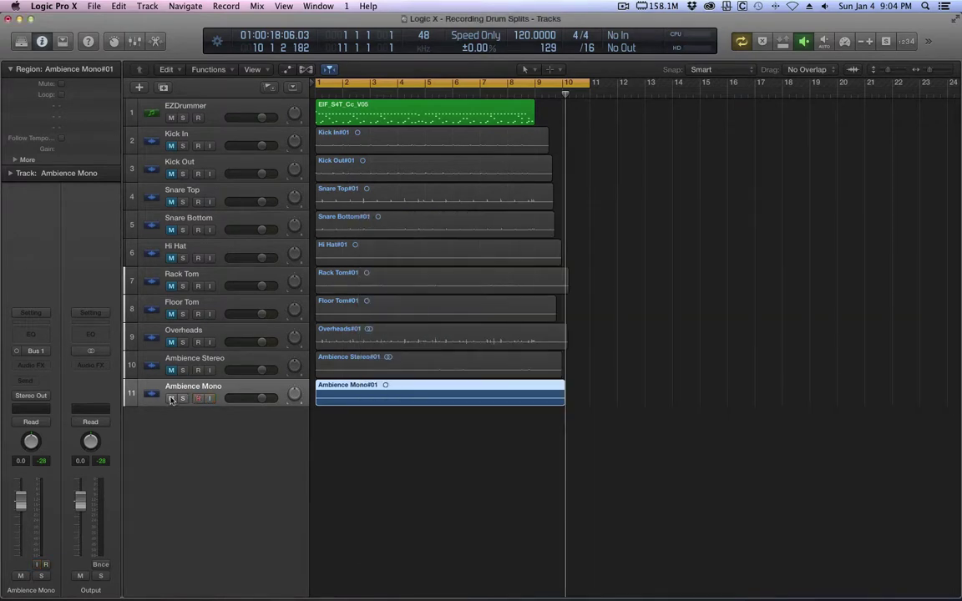
left_click(171, 118)
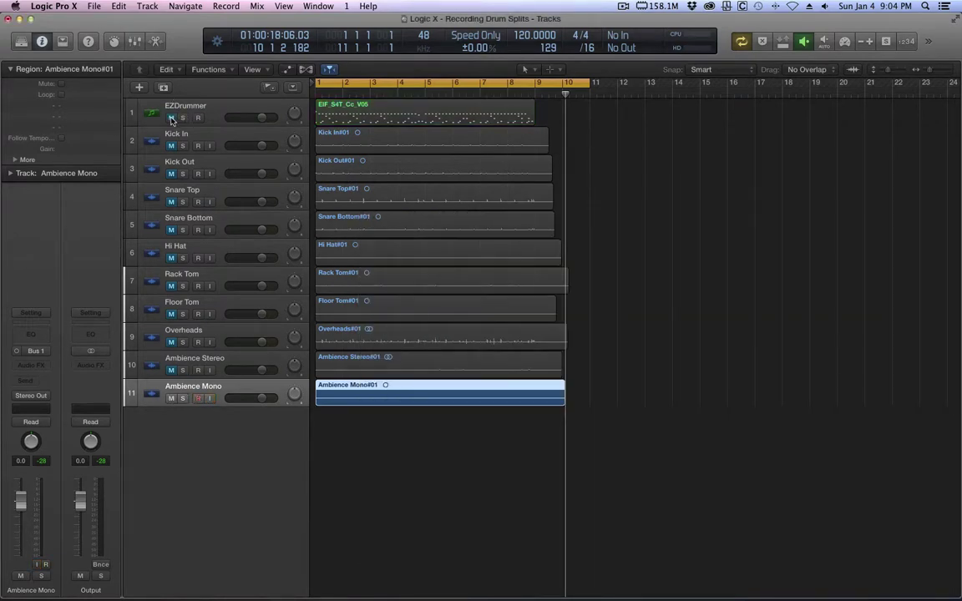
left_click(213, 109)
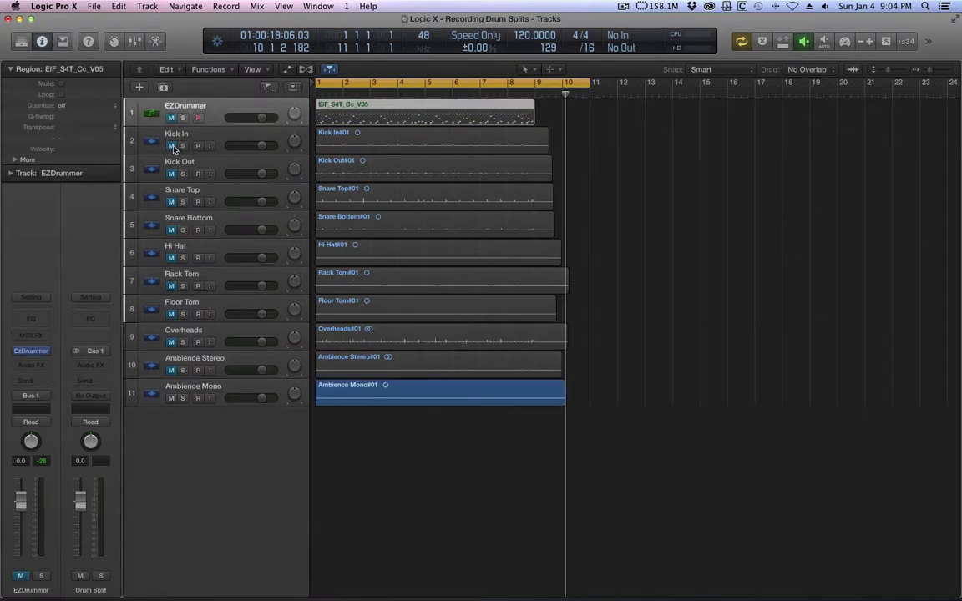
left_click_drag(173, 149, 166, 391)
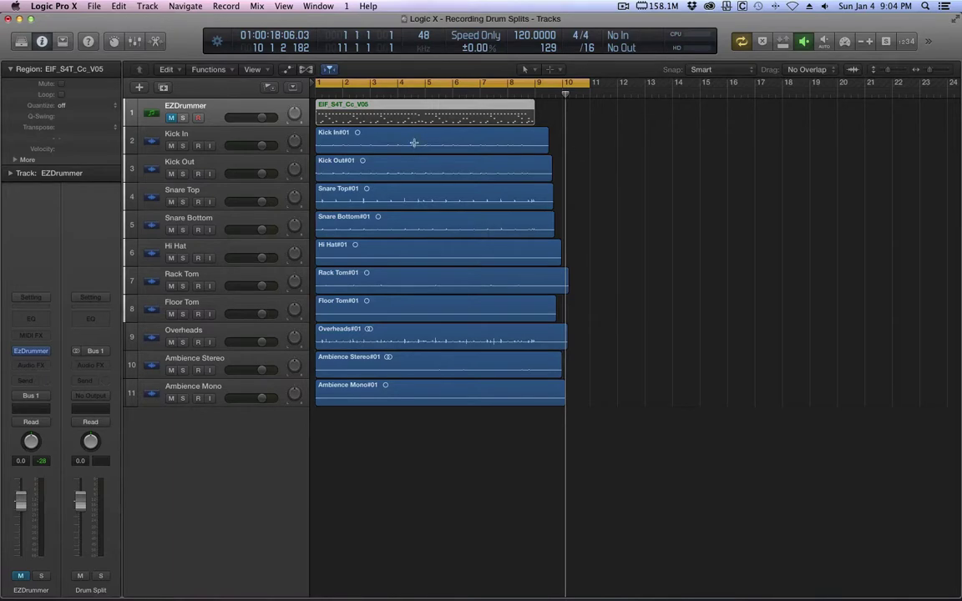
- Review the mono regions Kick In to Floor Tom, the stereo Overheads and Ambience Stereo regions, Ambience Mono, and the project's audio file list
left_click(206, 138)
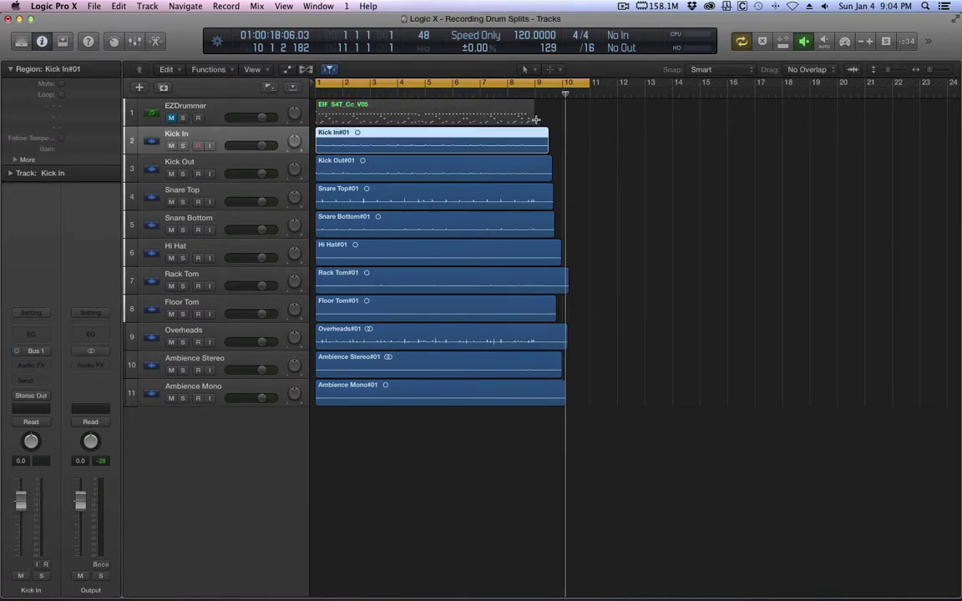
left_click_drag(553, 132, 481, 298)
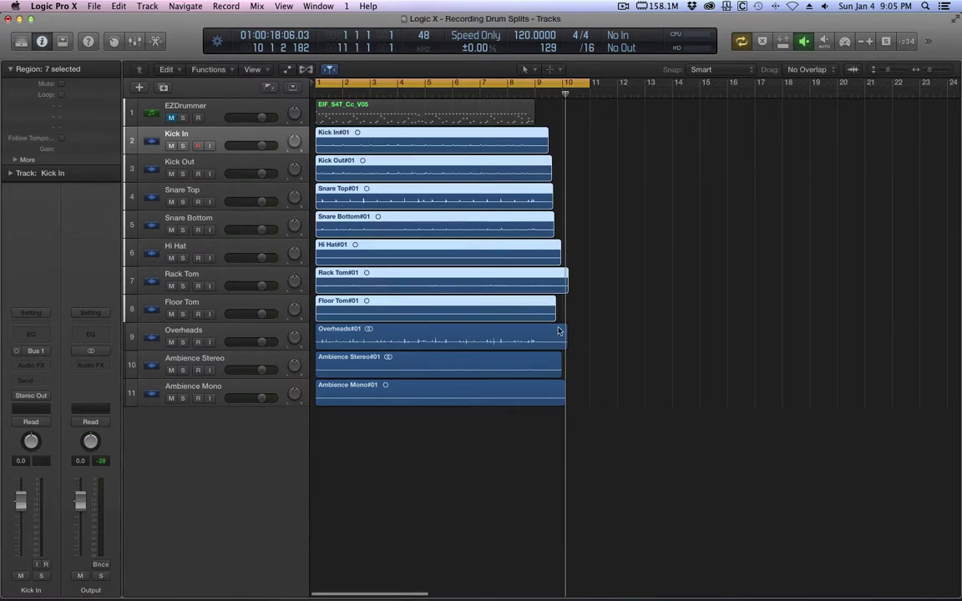
left_click_drag(571, 326, 501, 368)
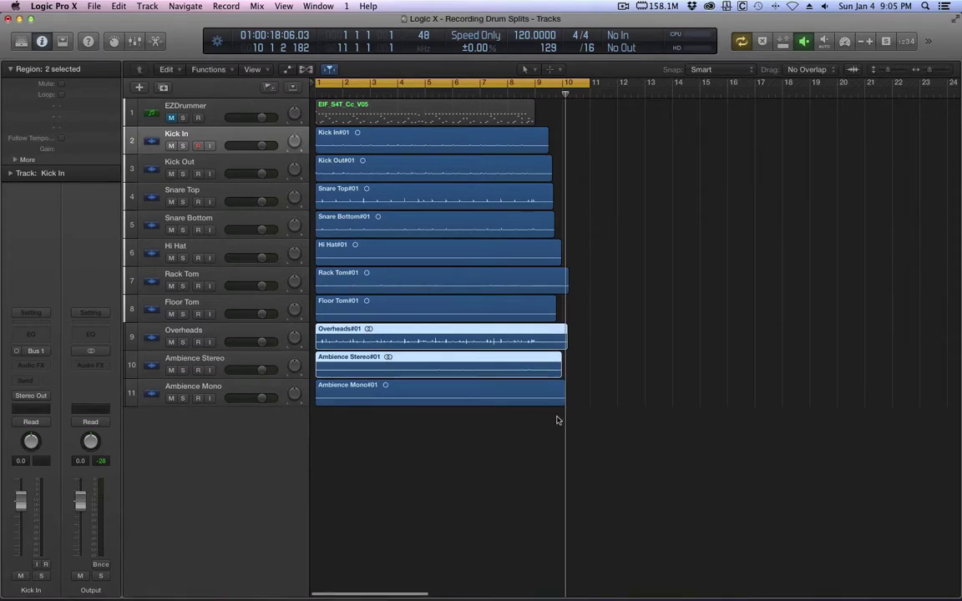
left_click(467, 393)
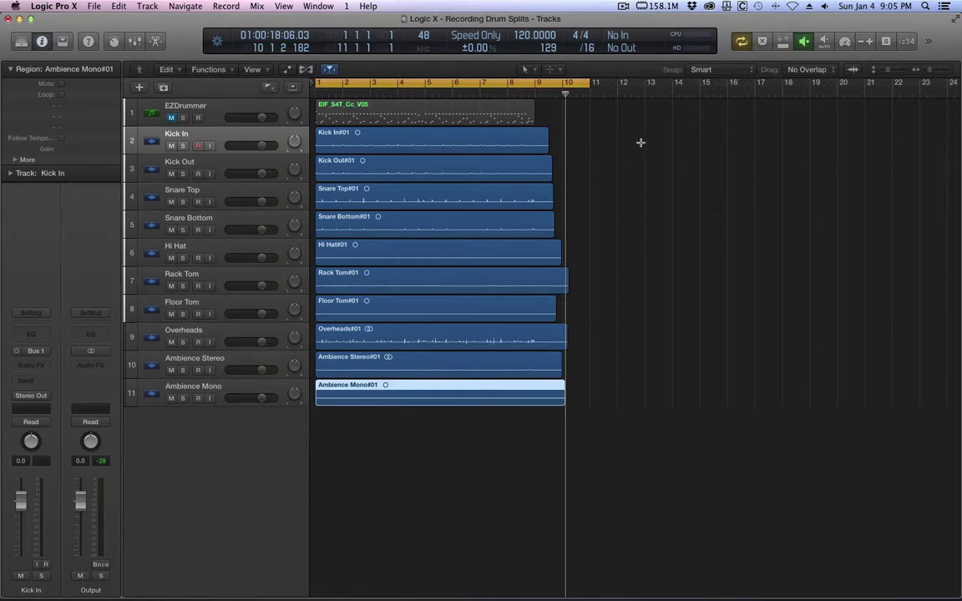
key("f")
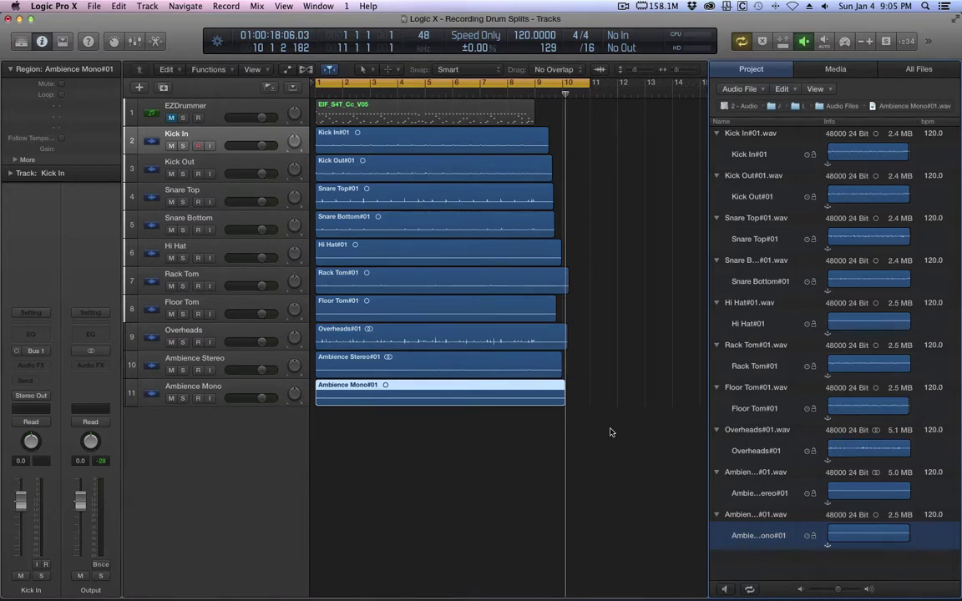
key("f")
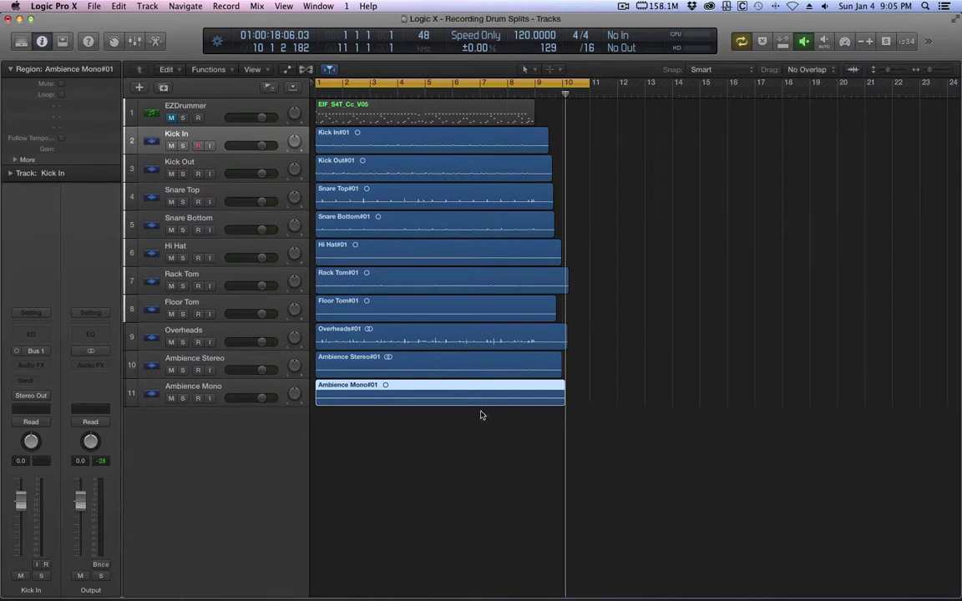
- Play back all the recorded drum tracks together from bar 1 to just past bar 9
key("Return")
key("space")
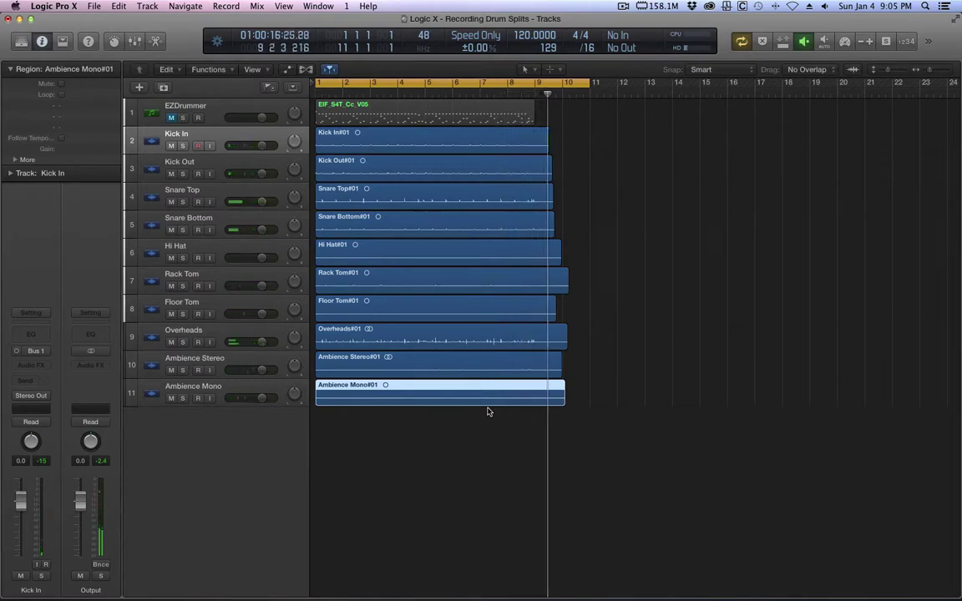
key("space")
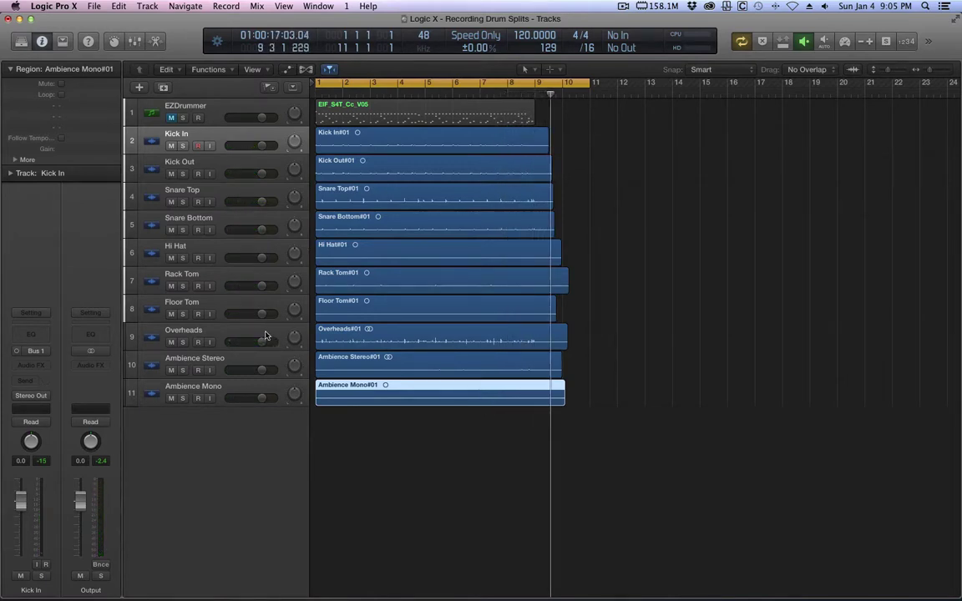
- Solo the Overheads track, select the Rack Tom track, and turn the Overheads solo off again
left_click(172, 336)
left_click(183, 342)
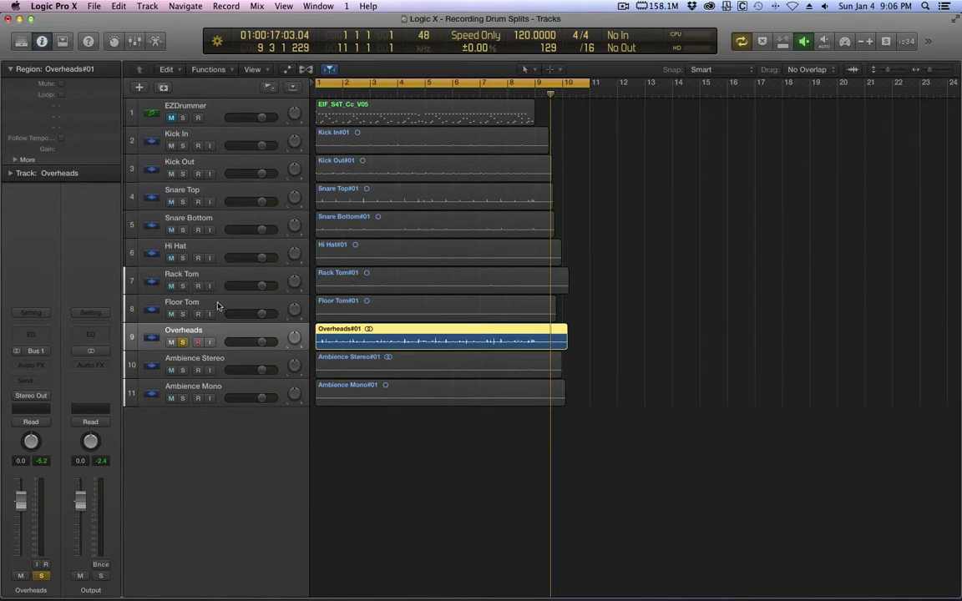
left_click(230, 278)
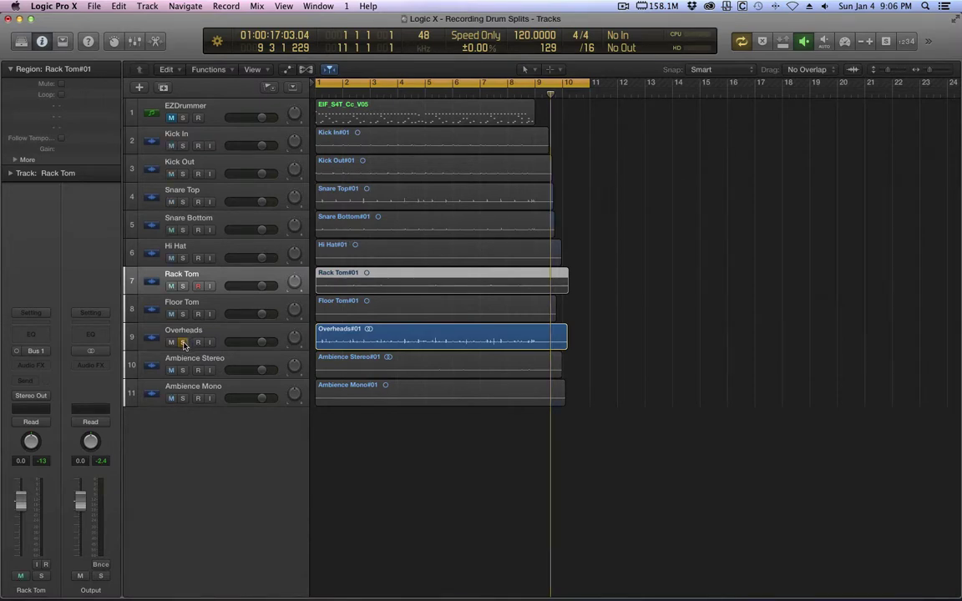
key("super+a")
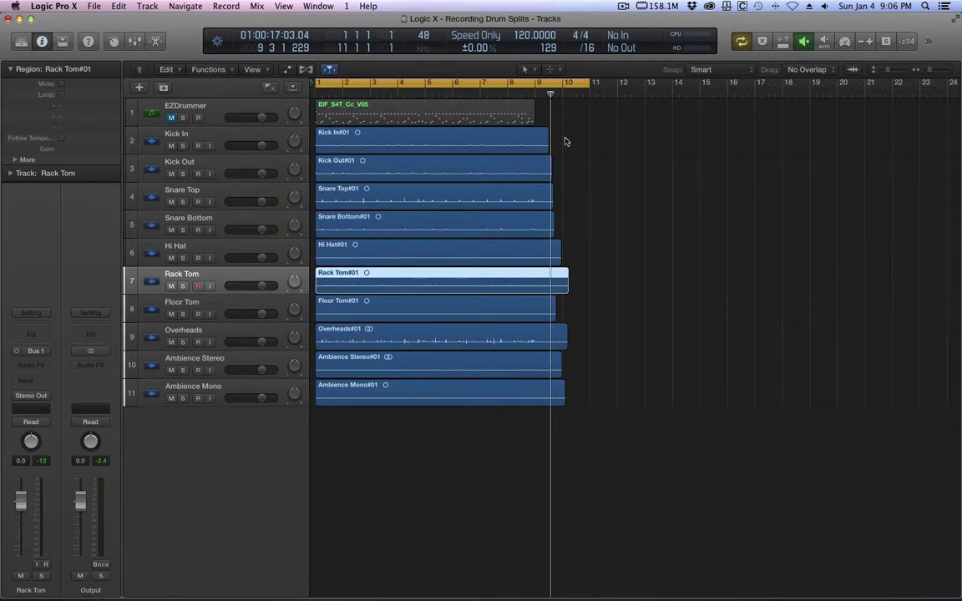
- Select all ten recorded audio regions, move the project window aside to view the drives on the desktop, and return it to its place
left_click_drag(562, 140, 451, 383)
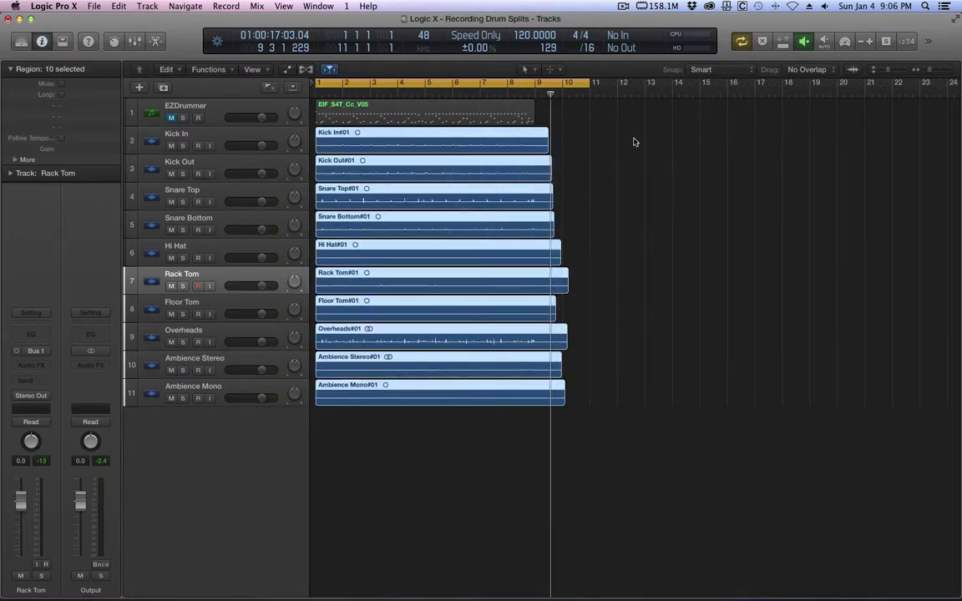
left_click_drag(618, 20, 606, 458)
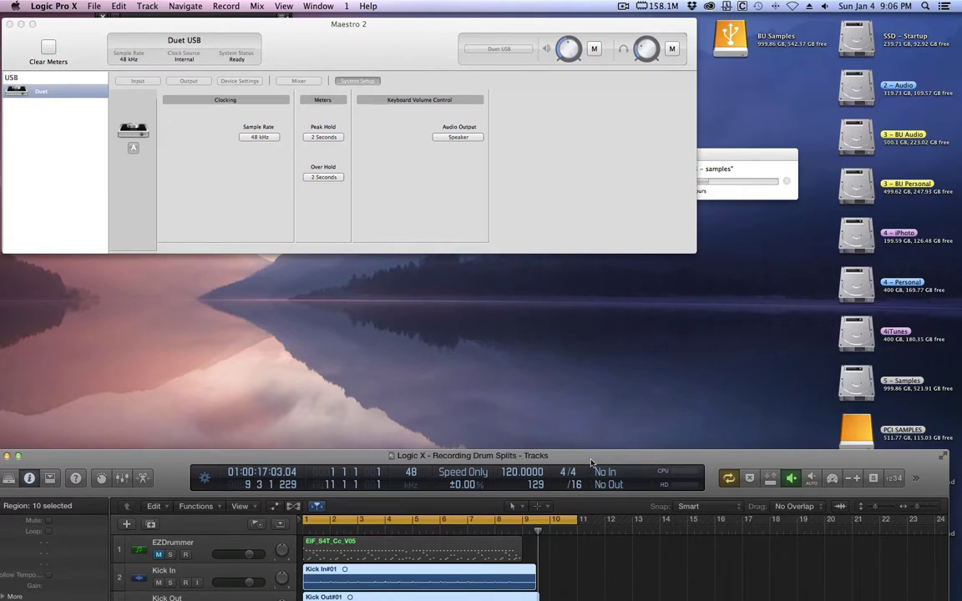
left_click_drag(594, 456, 604, 6)
- Select only the Ambience Mono region and display the project's list of recorded audio files
left_click(514, 389)
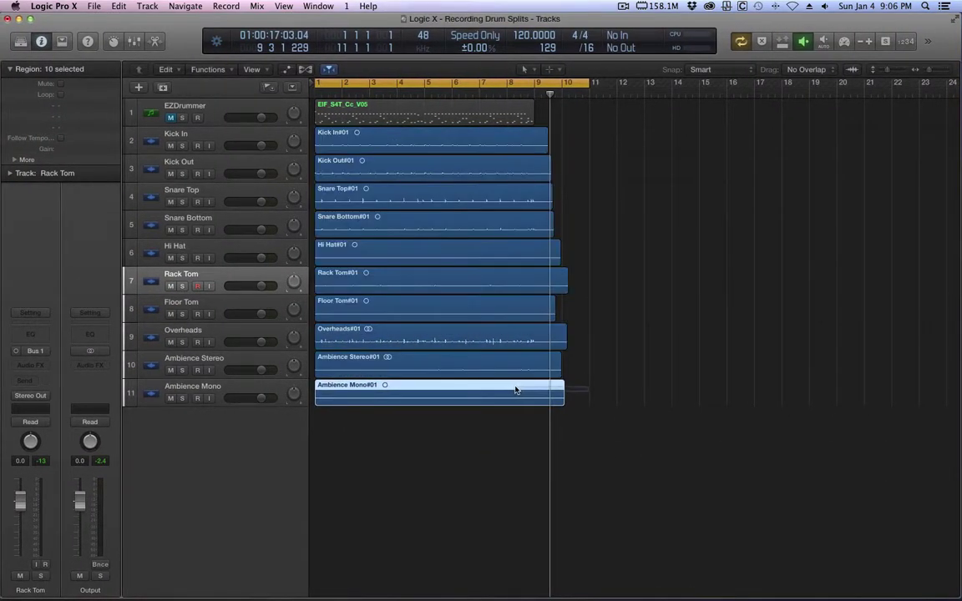
key("f")
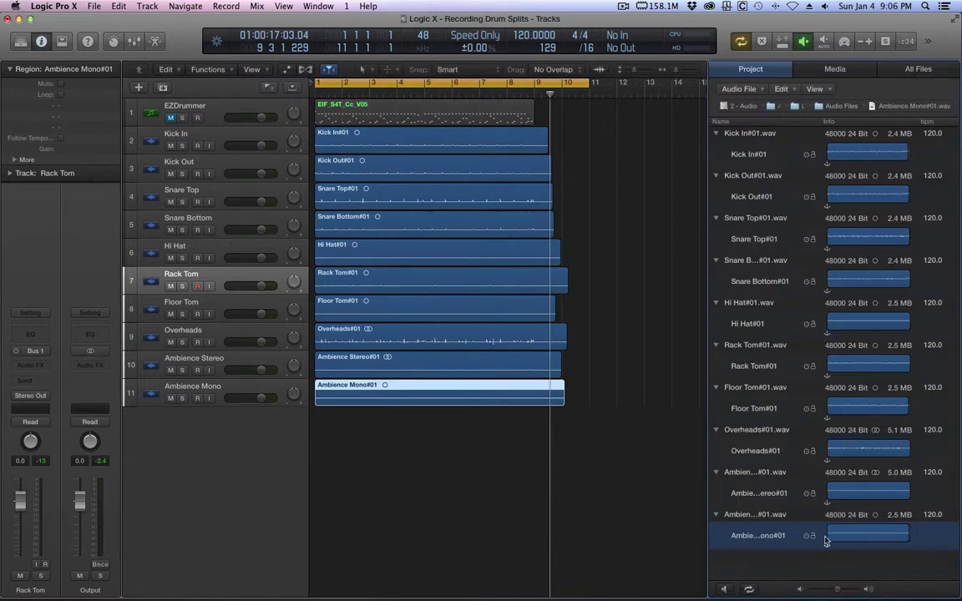
- Reveal the Ambience Mono#01.wav recording in Finder, move the Audio Files window higher, and view its enclosing project folders
left_click(741, 515)
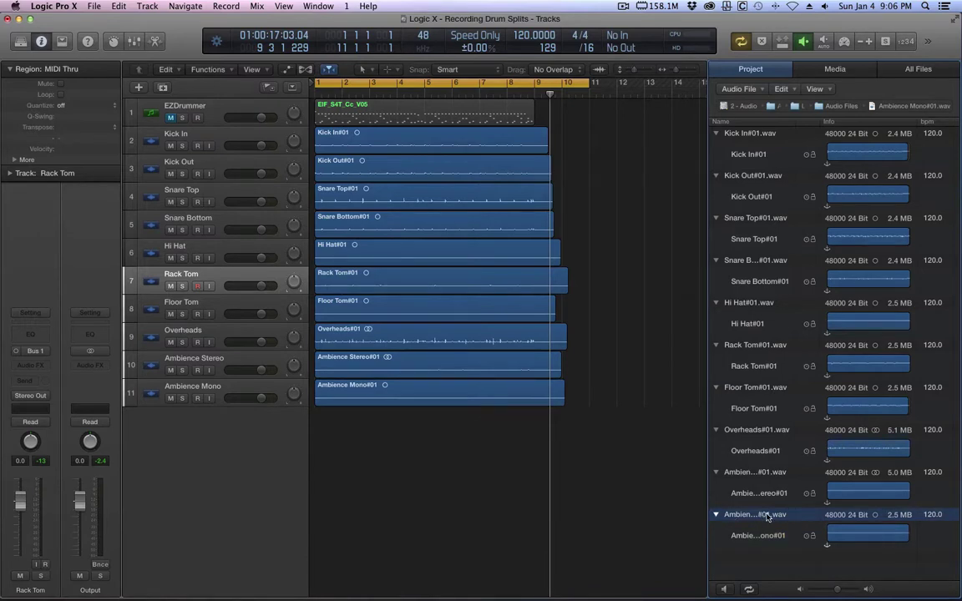
right_click(767, 517)
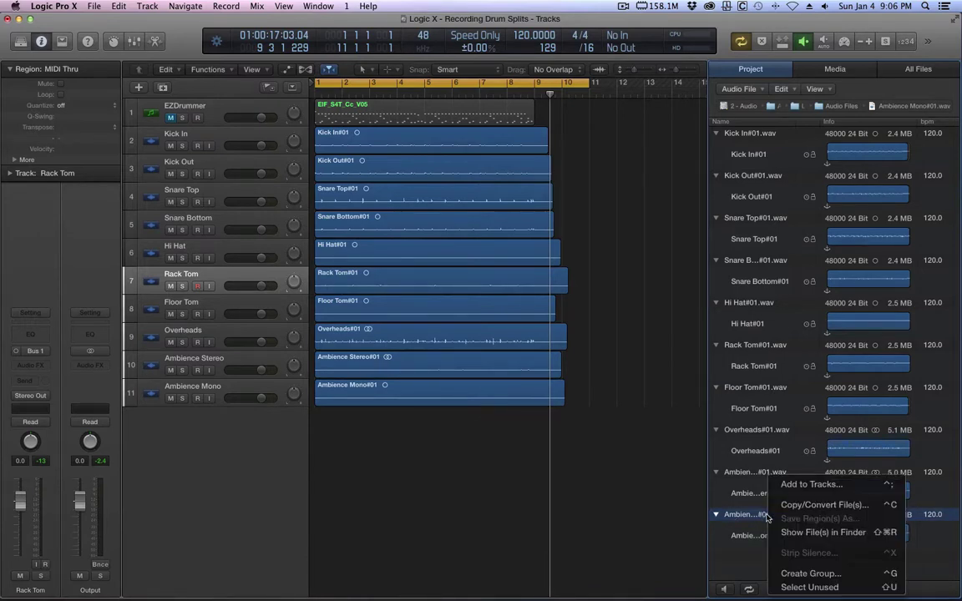
left_click(875, 535)
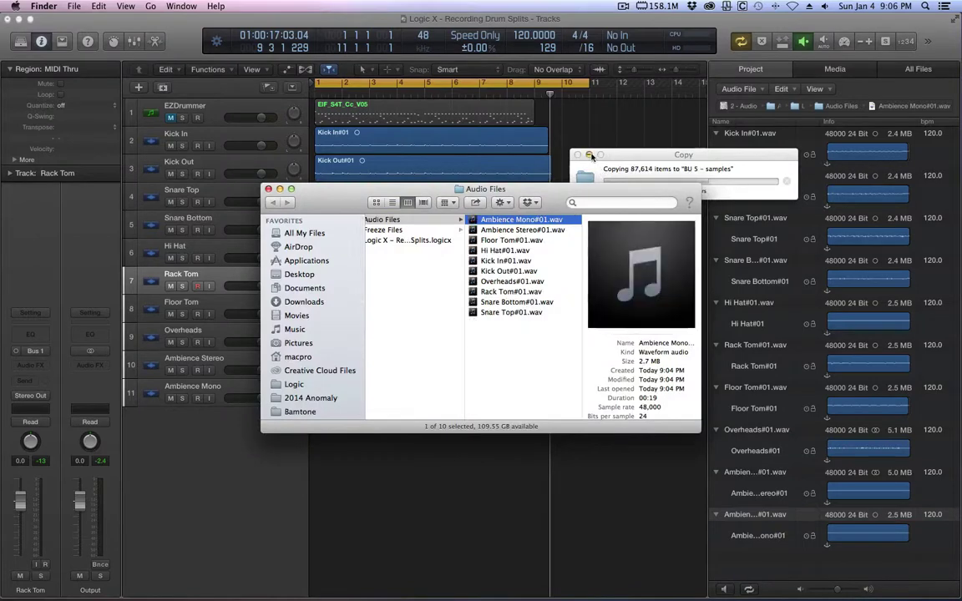
left_click_drag(585, 189, 565, 80)
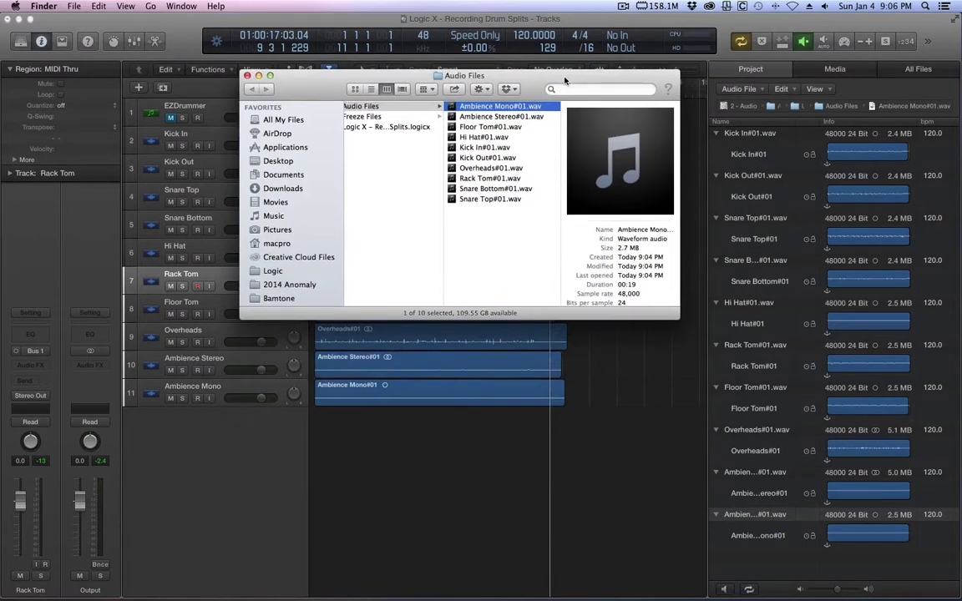
scroll(497, 250, "left", 3)
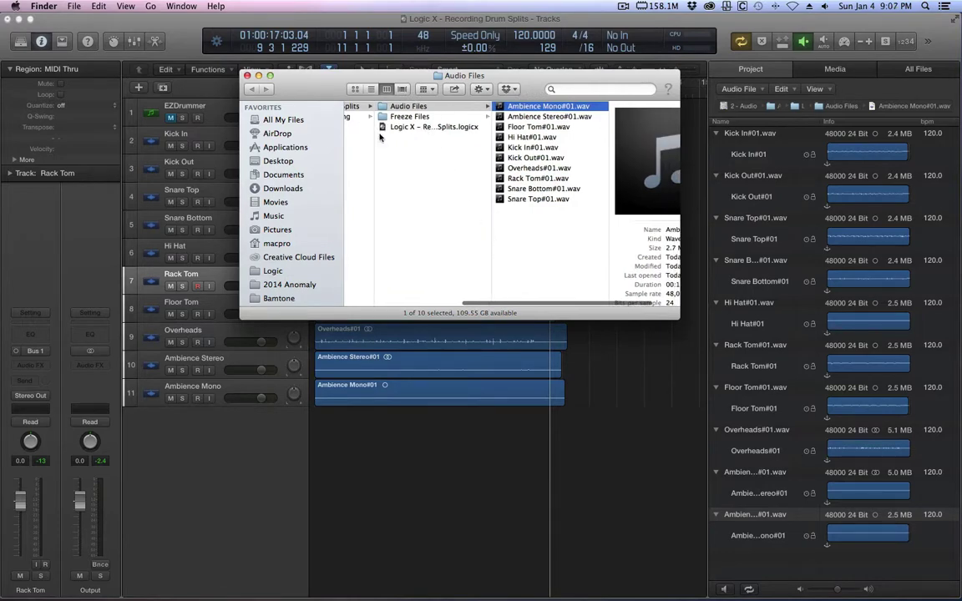
scroll(437, 137, "left", 3)
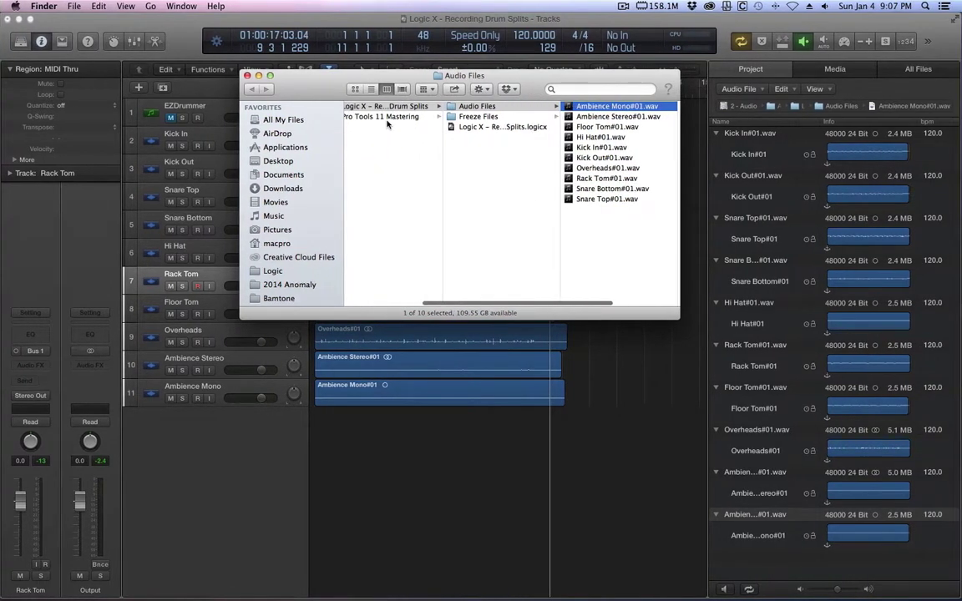
scroll(387, 122, "right", 3)
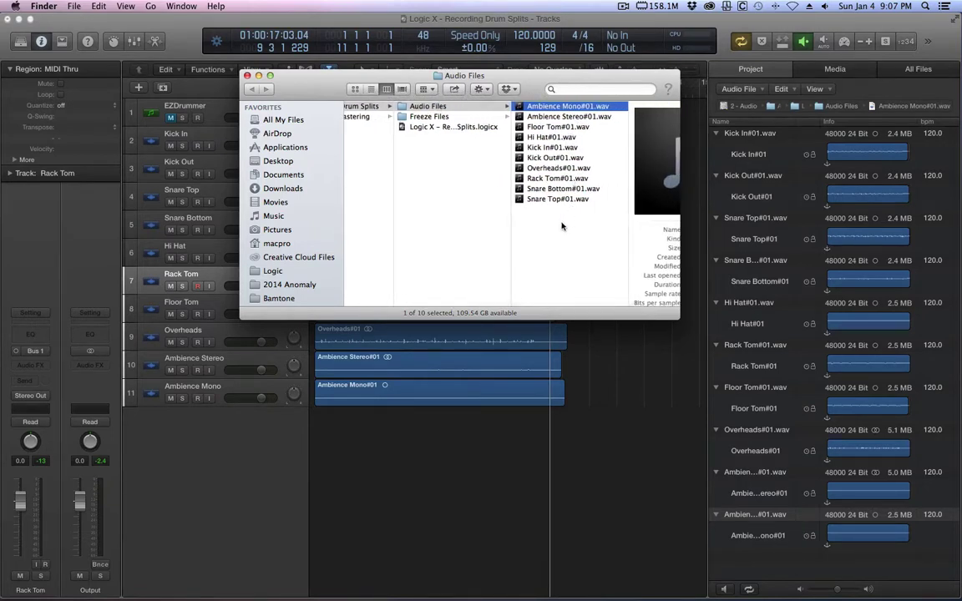
- Compress all ten recorded WAV files in the Audio Files folder into one zip archive and minimize the copy progress window
left_click_drag(564, 219, 558, 95)
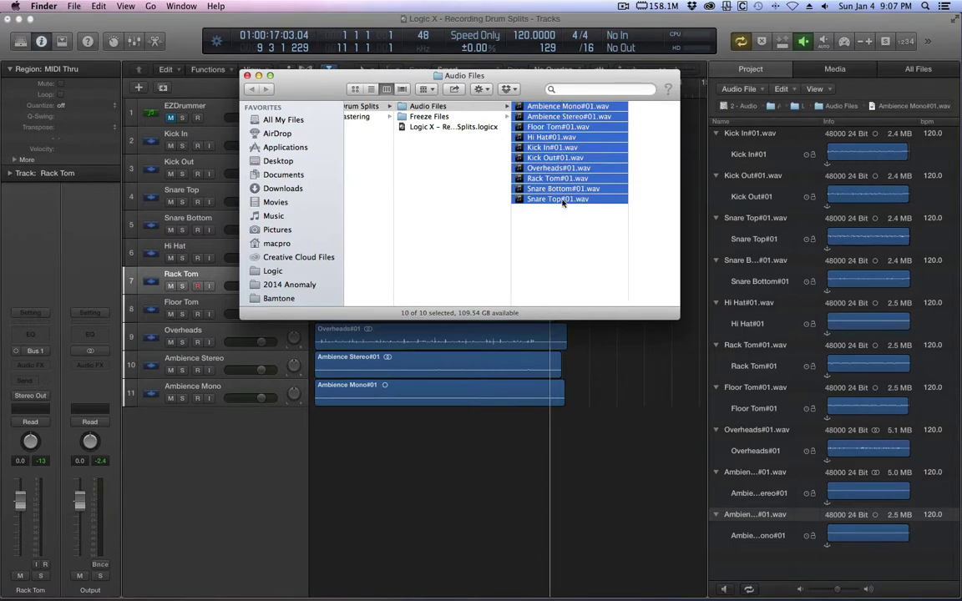
right_click(563, 202)
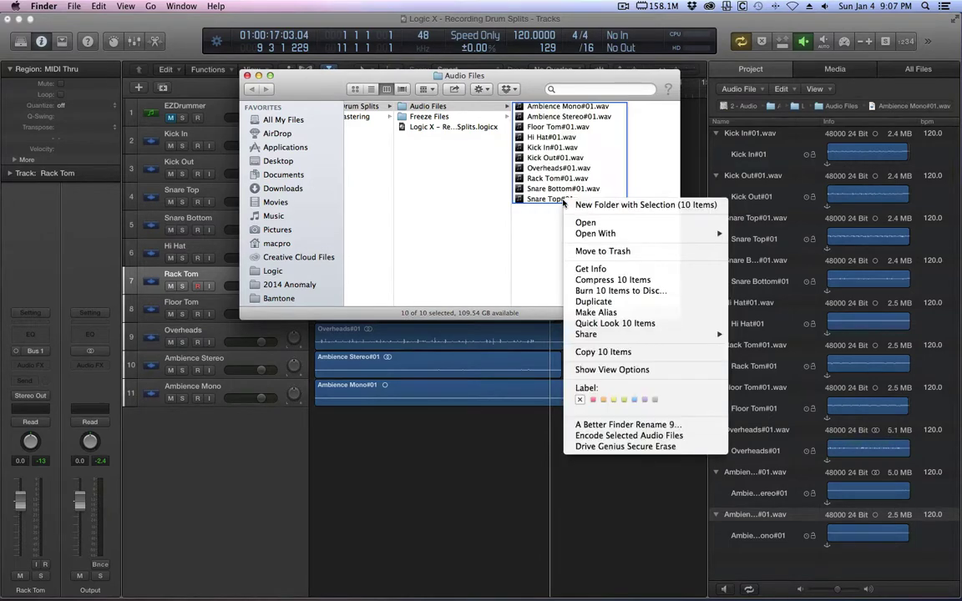
left_click(605, 279)
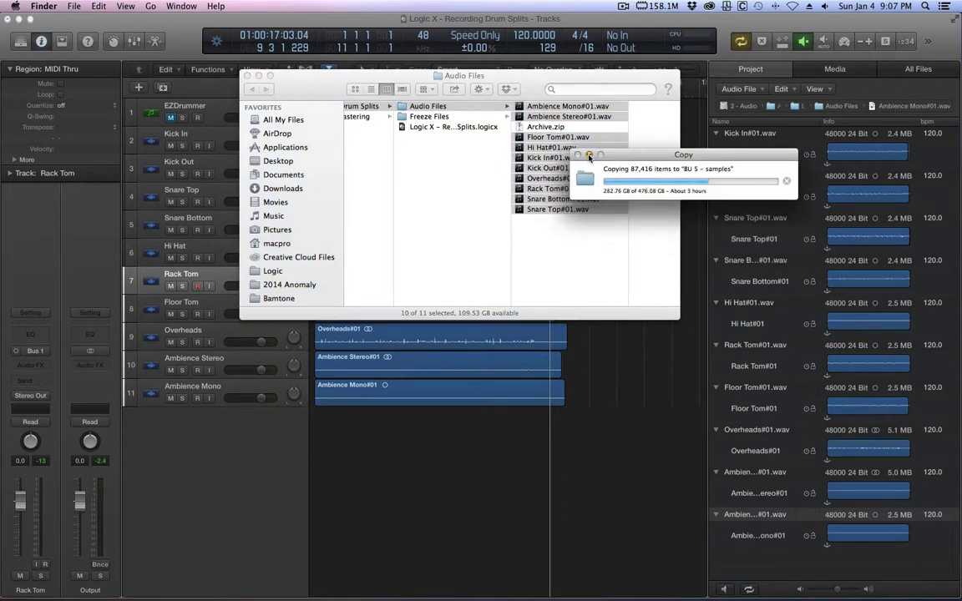
left_click(589, 154)
- Rename the new zip archive as Drum Splits
left_click(557, 128)
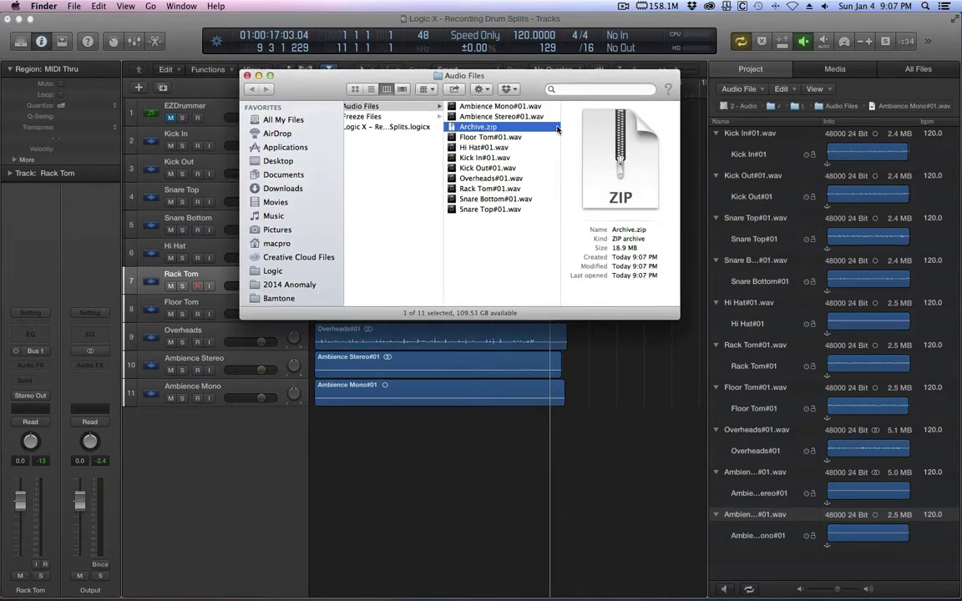
key("Return")
type("Drum Splits")
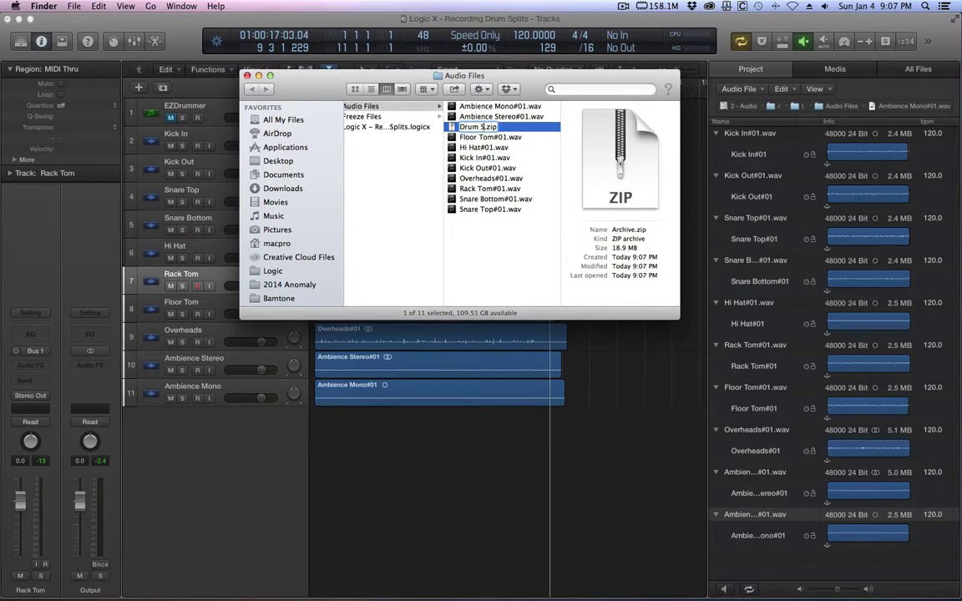
key("Return")
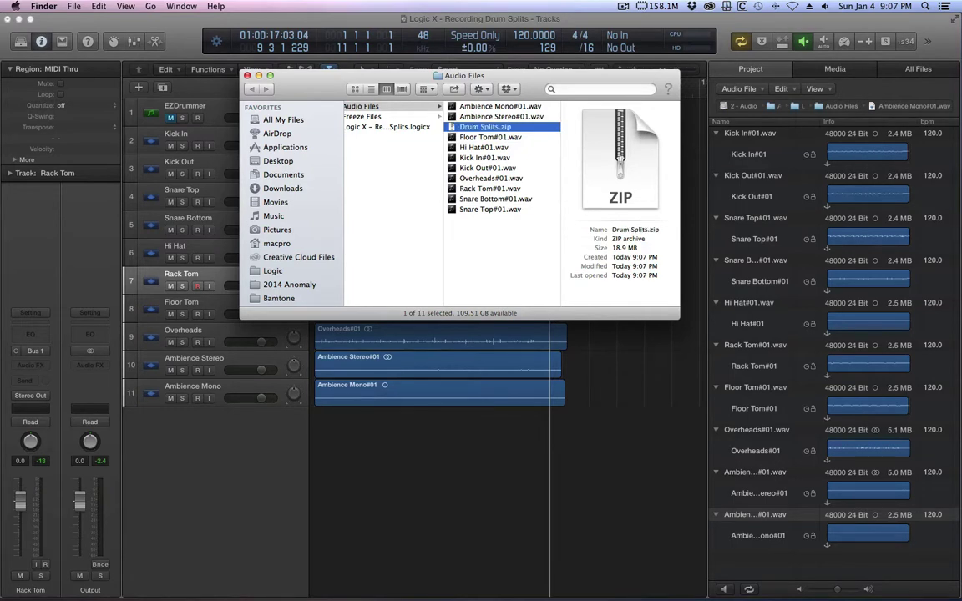
- Extract Drum Splits.zip and preview Ambience Mono#01.wav from the extracted folder
double_click(482, 127)
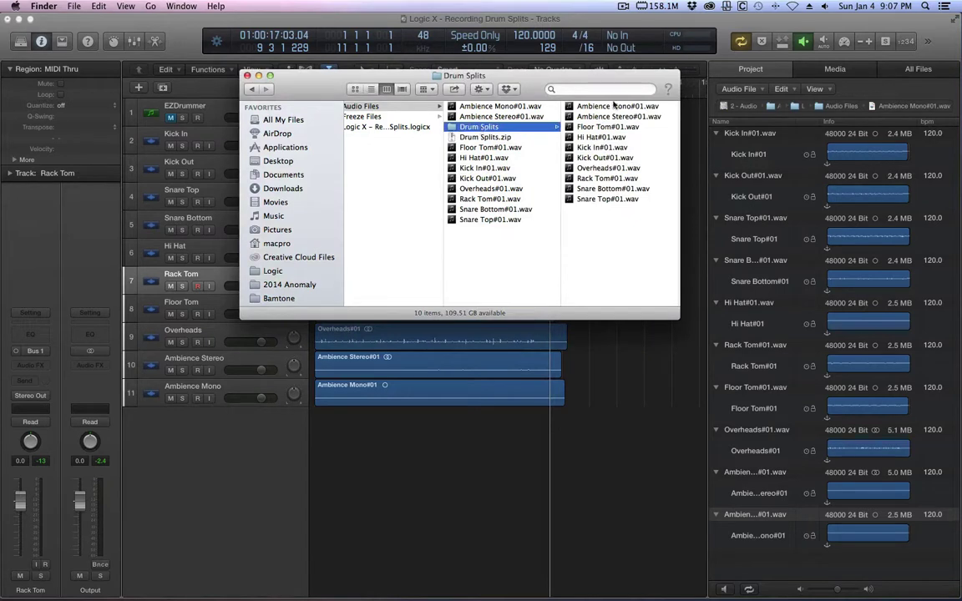
left_click(617, 107)
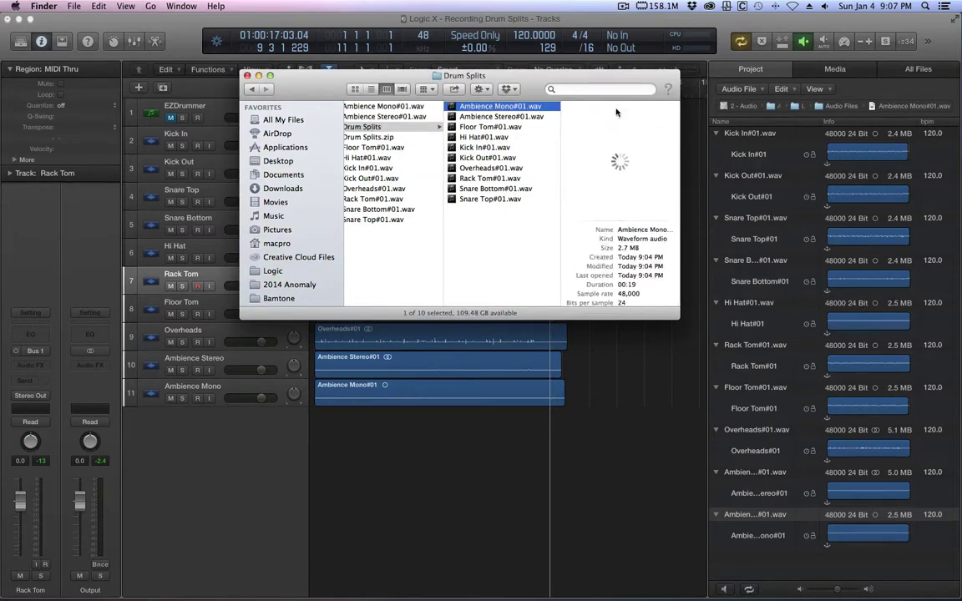
key("space")
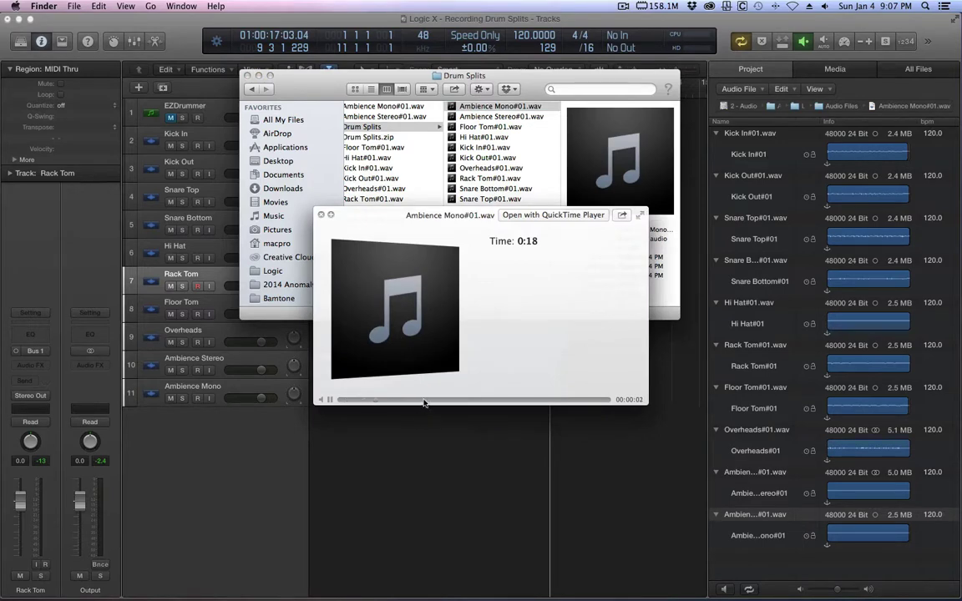
key("space")
- Move the extracted Drum Splits folder to the trash, keeping Drum Splits.zip
scroll(530, 249, "left", 3)
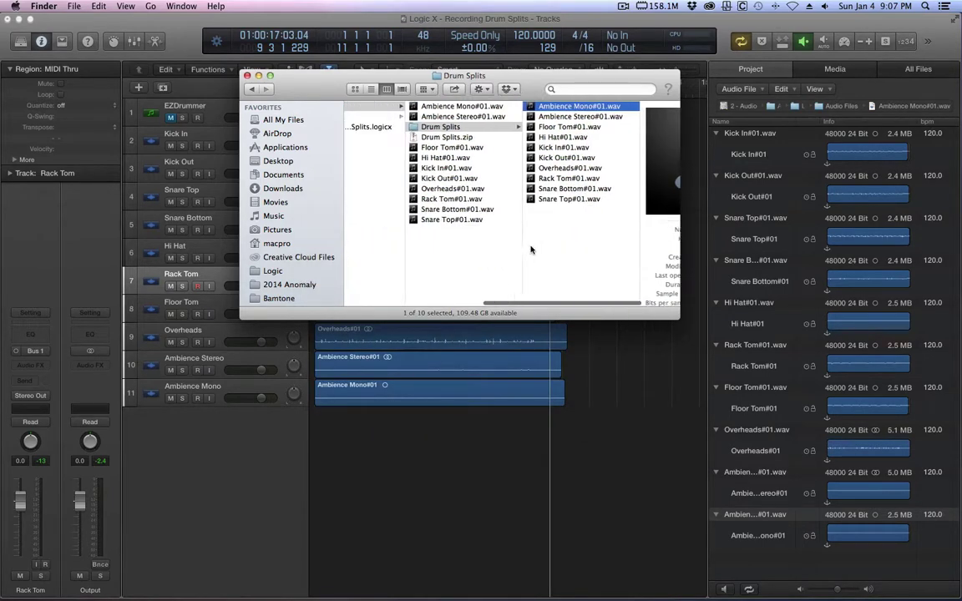
scroll(531, 249, "left", 2)
left_click(481, 138)
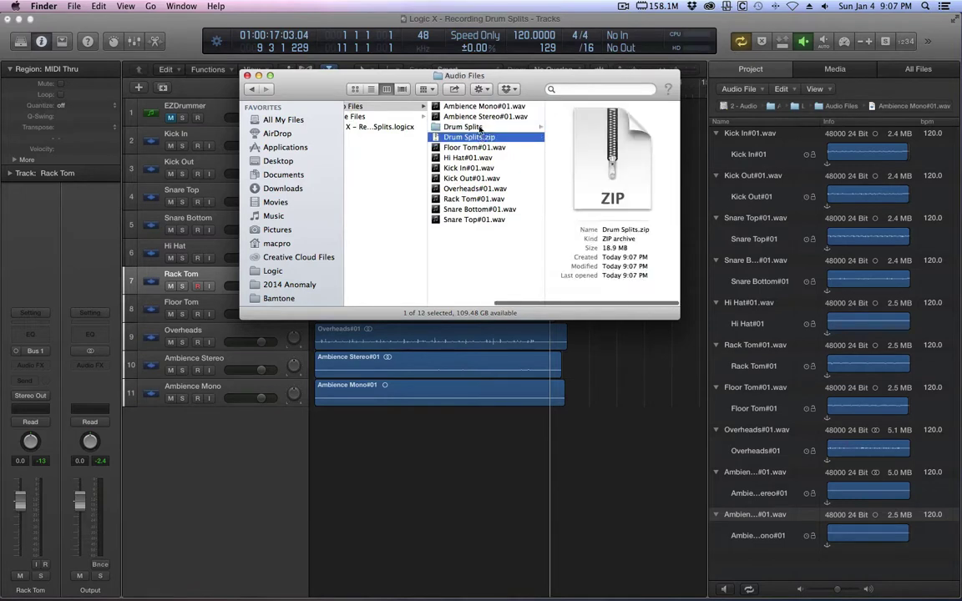
left_click(480, 127)
key("super+BackSpace")
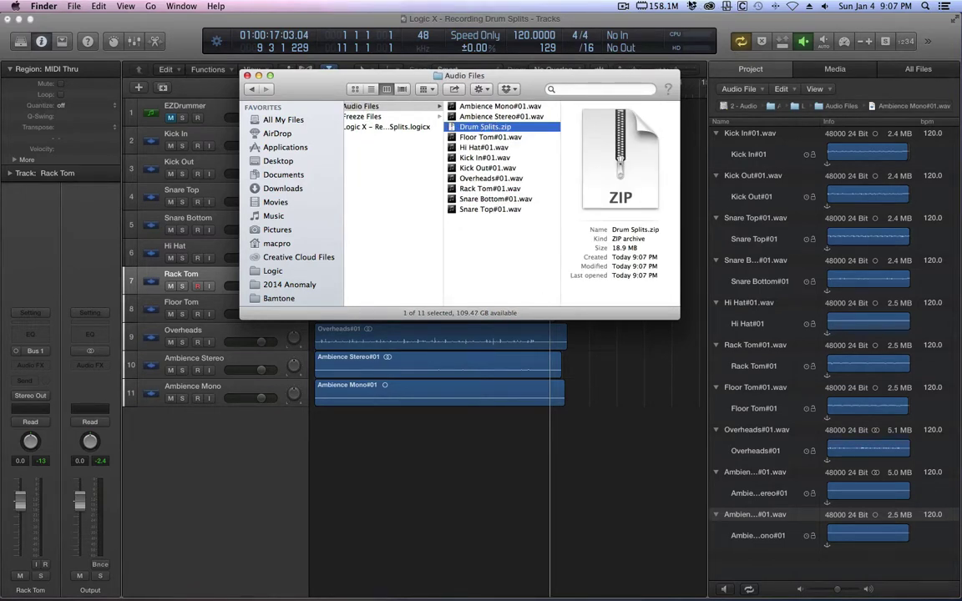
- Open the Dropbox folder, place its window below the Audio Files window, and close the Dropbox window
left_click(622, 6)
left_click(622, 6)
left_click_drag(407, 30, 378, 357)
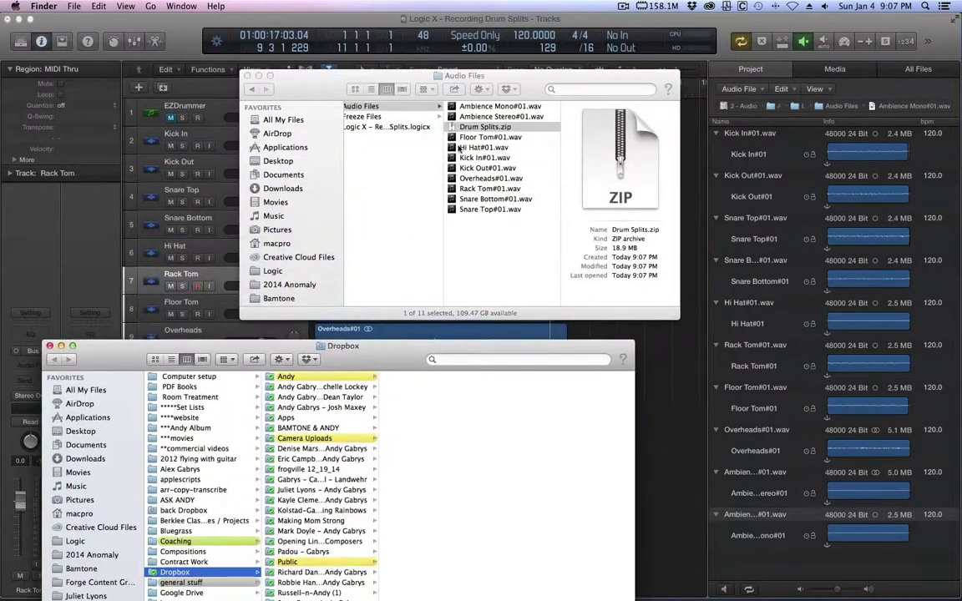
left_click(49, 345)
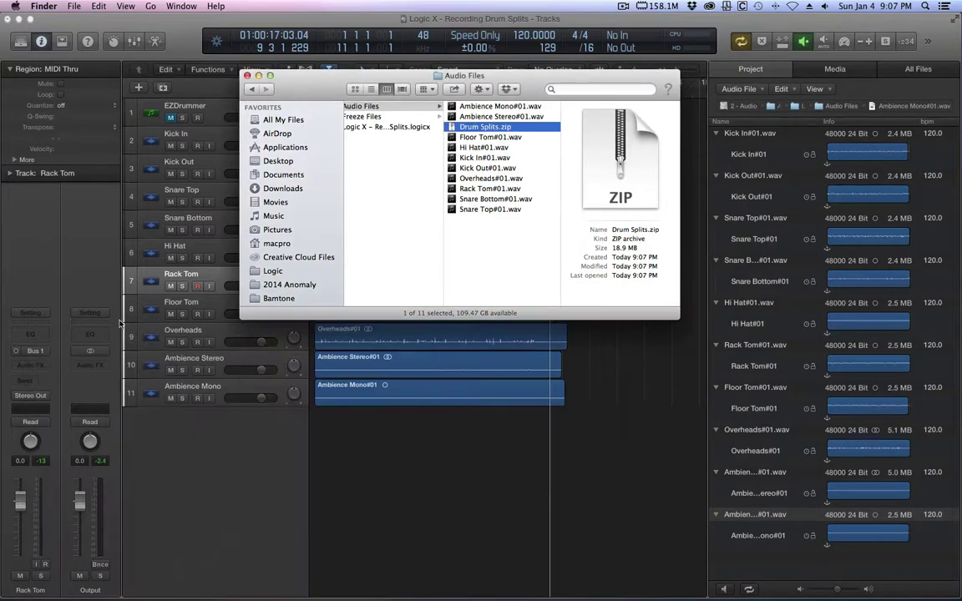
- Close the Audio Files window, return to Logic Pro X with the project audio list hidden, and select the EZDrummer track
left_click(246, 76)
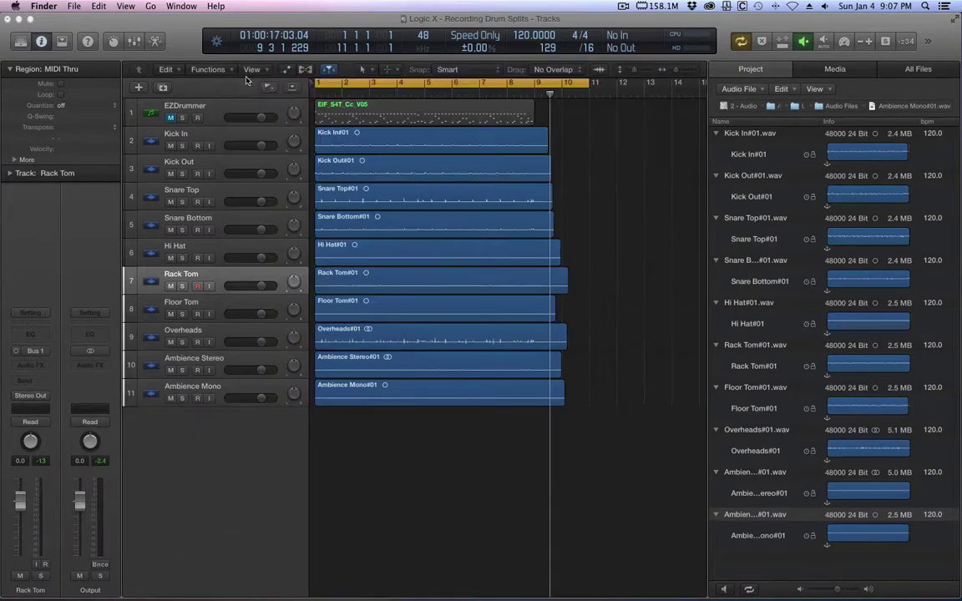
left_click(880, 32)
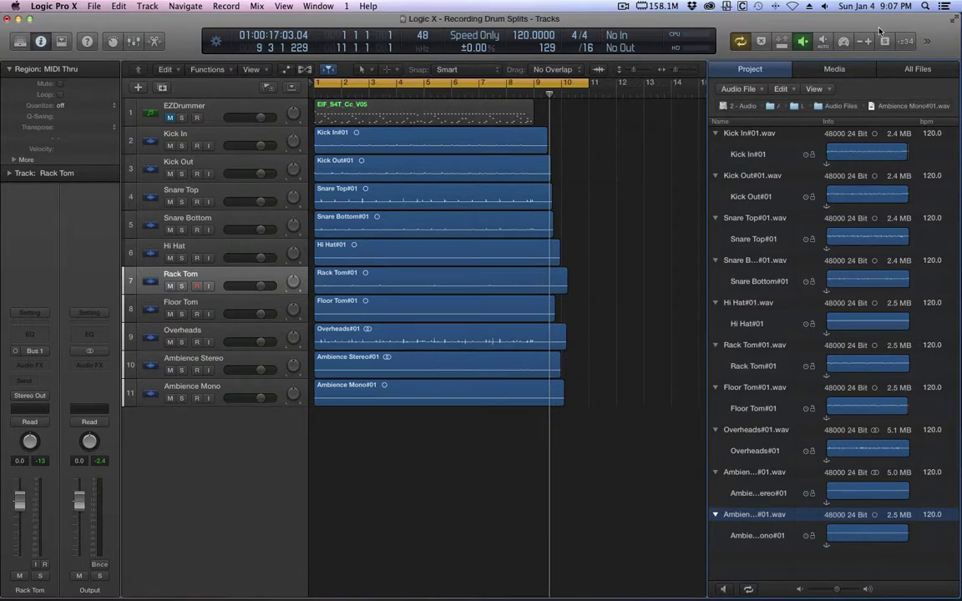
left_click(884, 39)
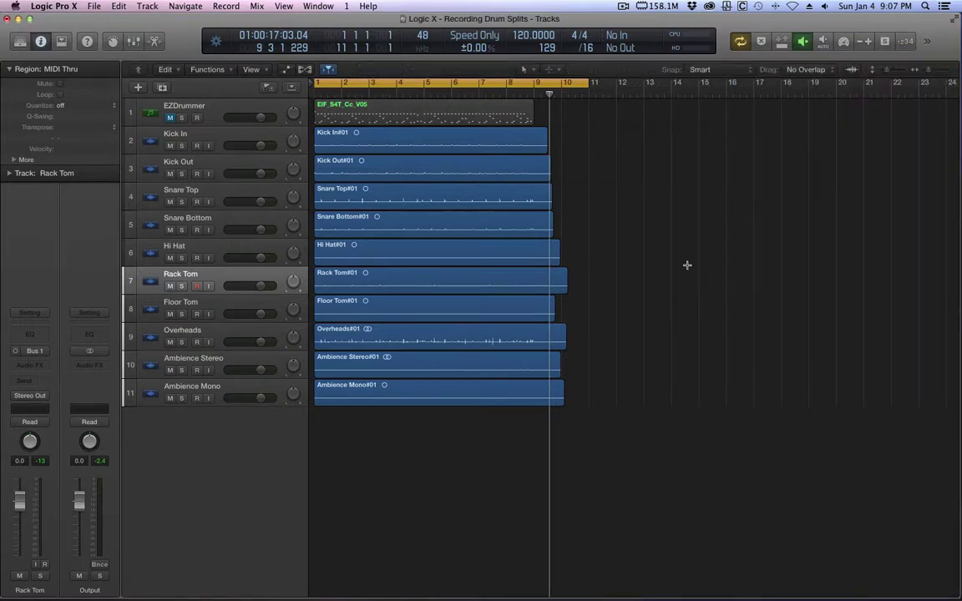
left_click(215, 101)
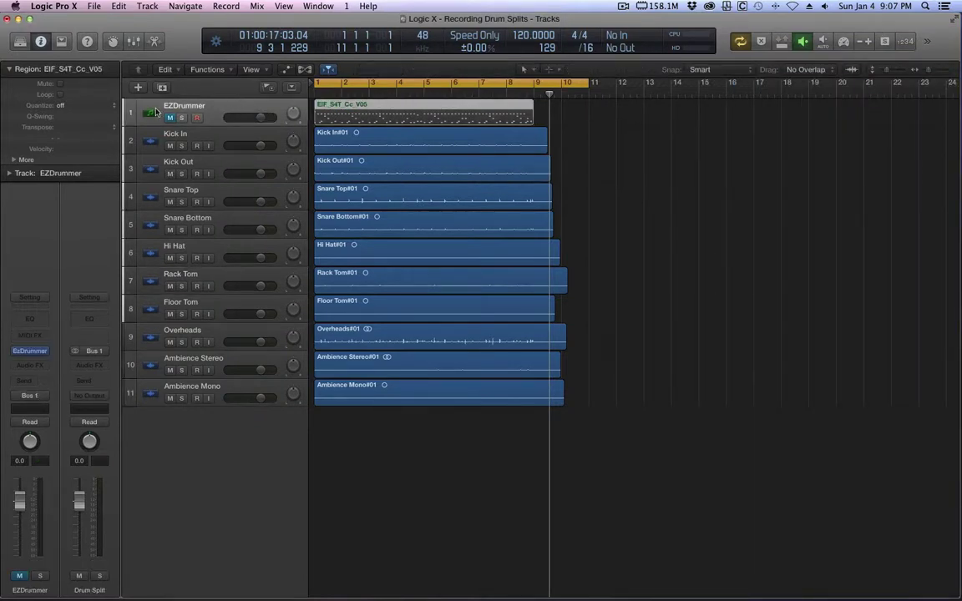